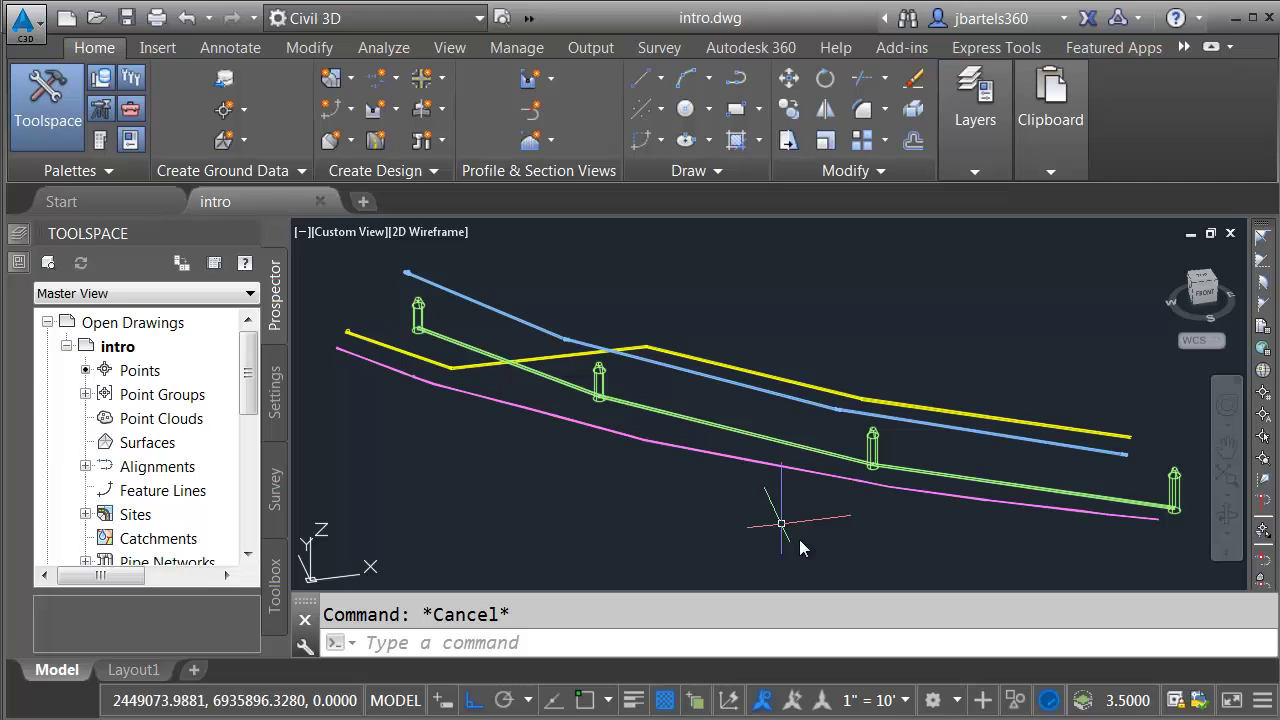
{"action": "left_click", "coordinate": [712, 452]}
{"action": "key", "text": "Escape"}
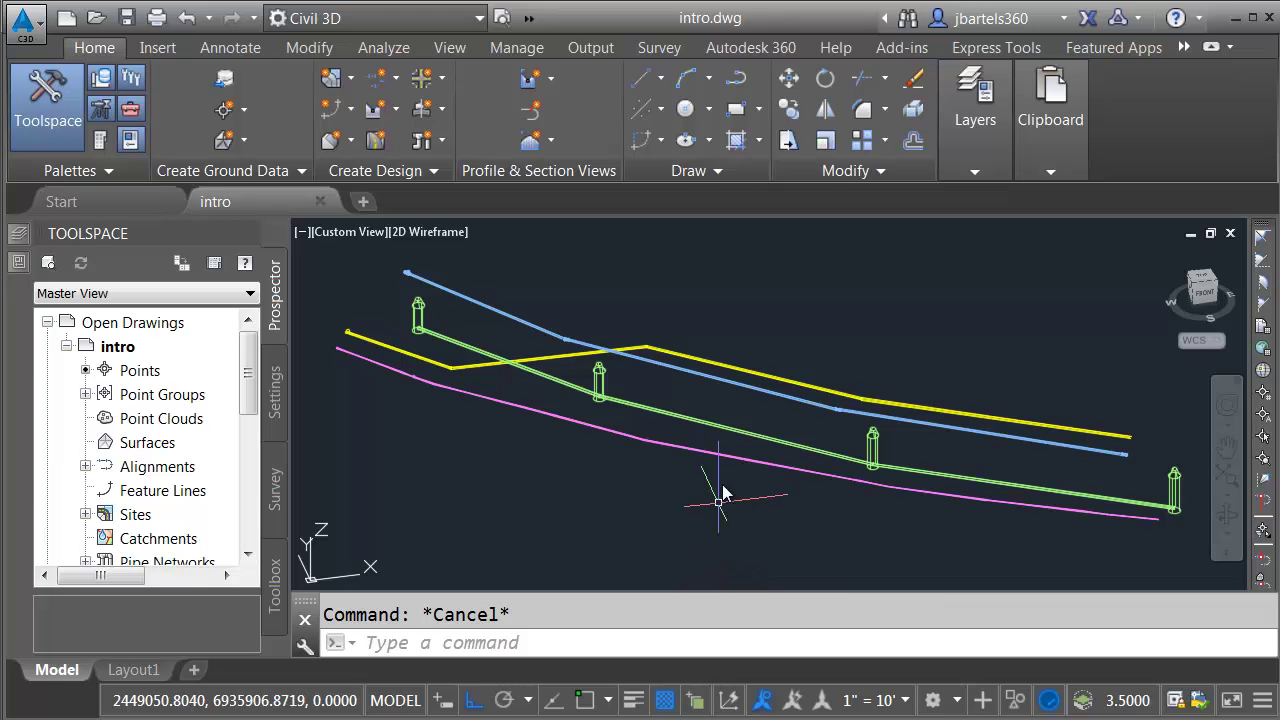
{"action": "mouse_move", "coordinate": [751, 390]}
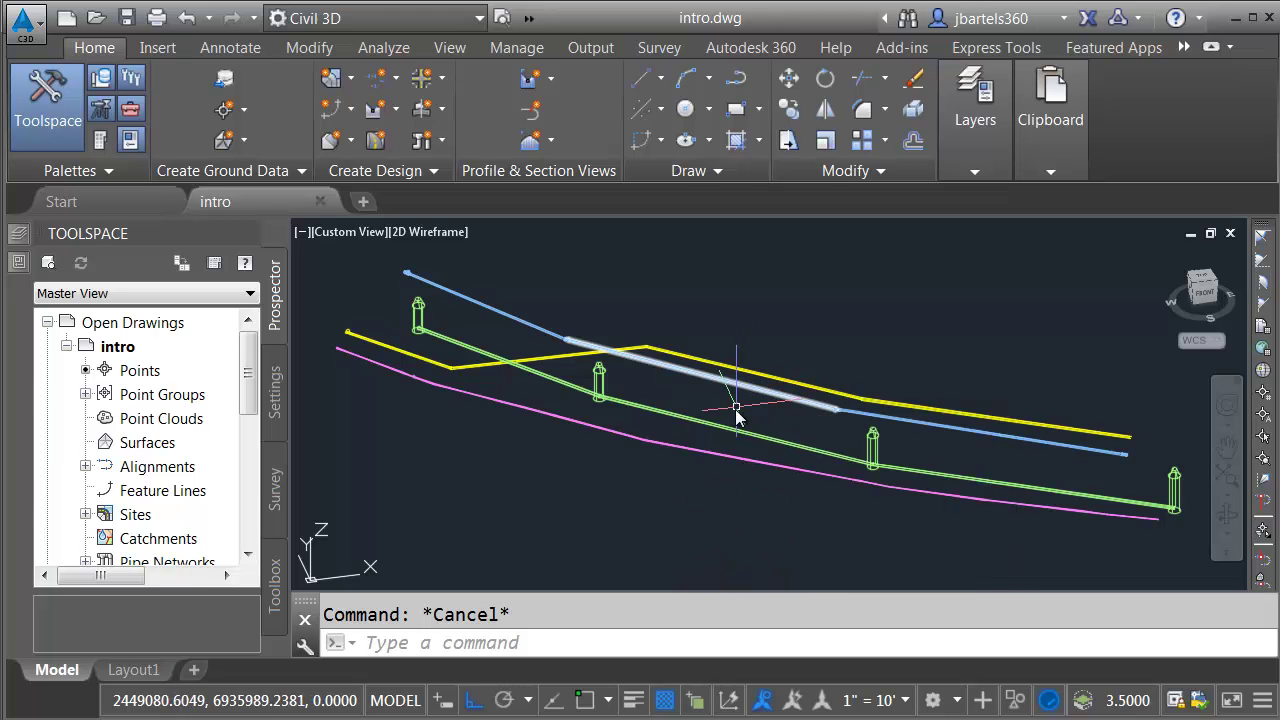
{"action": "mouse_move", "coordinate": [732, 428]}
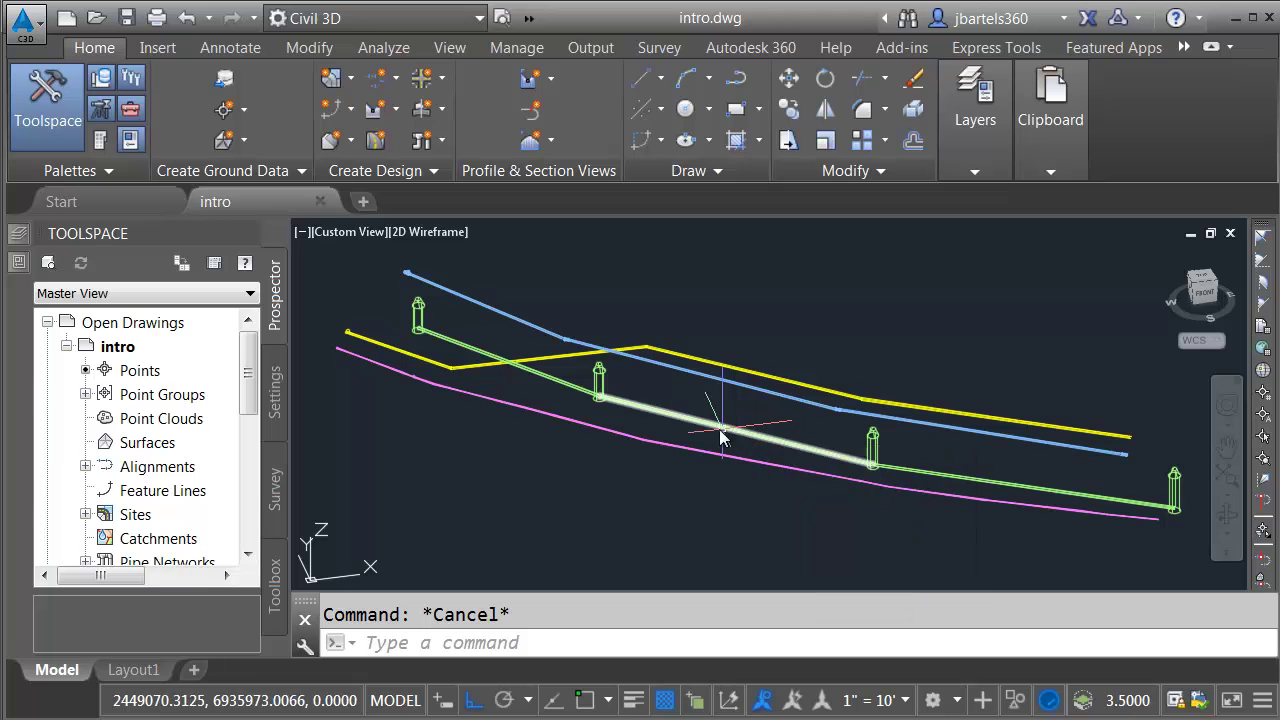
{"action": "mouse_move", "coordinate": [701, 457]}
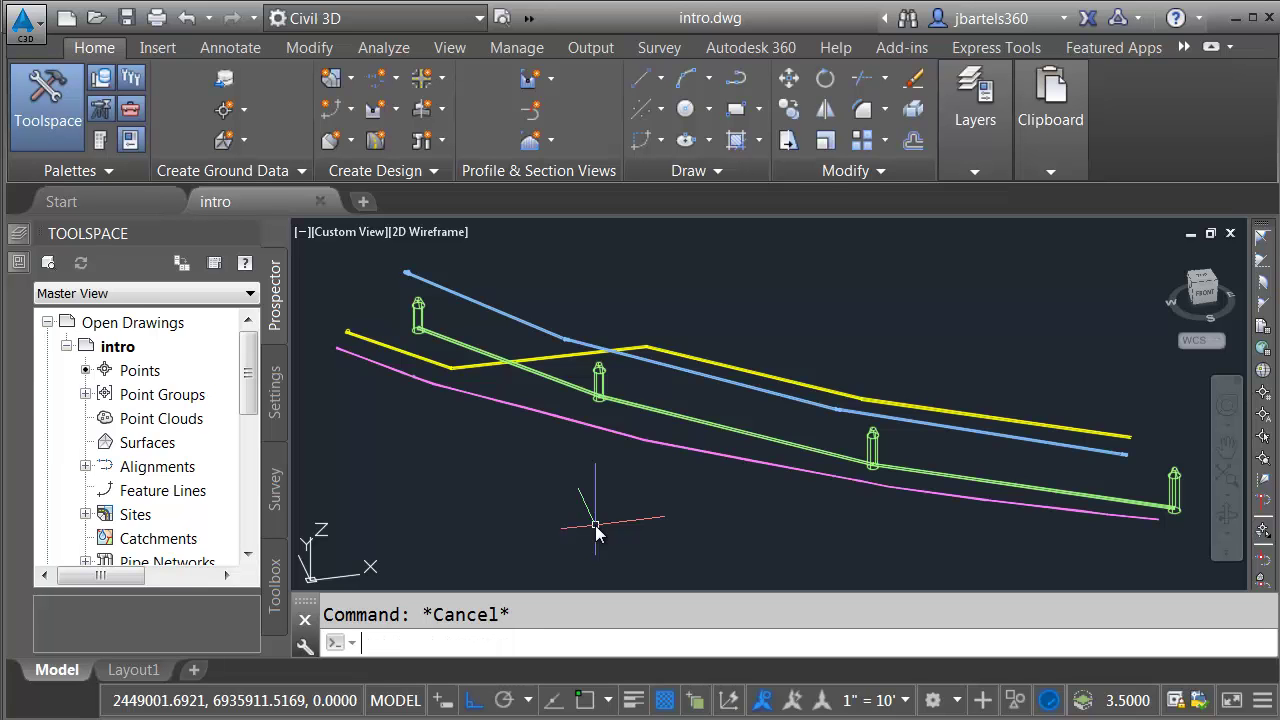
Run PROPERTYDATA with the Sets option and create a new property set definition named "Custom Data"
{"action": "type", "text": "propertydata"}
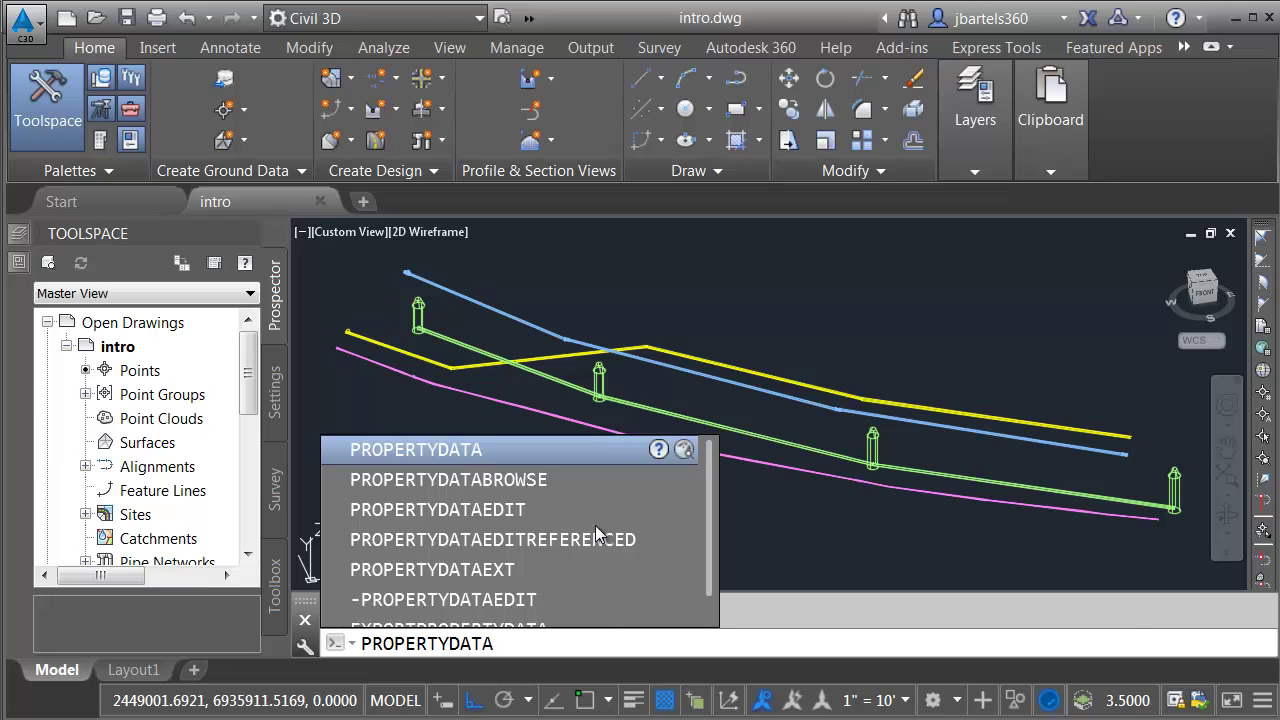
{"action": "key", "text": "Return"}
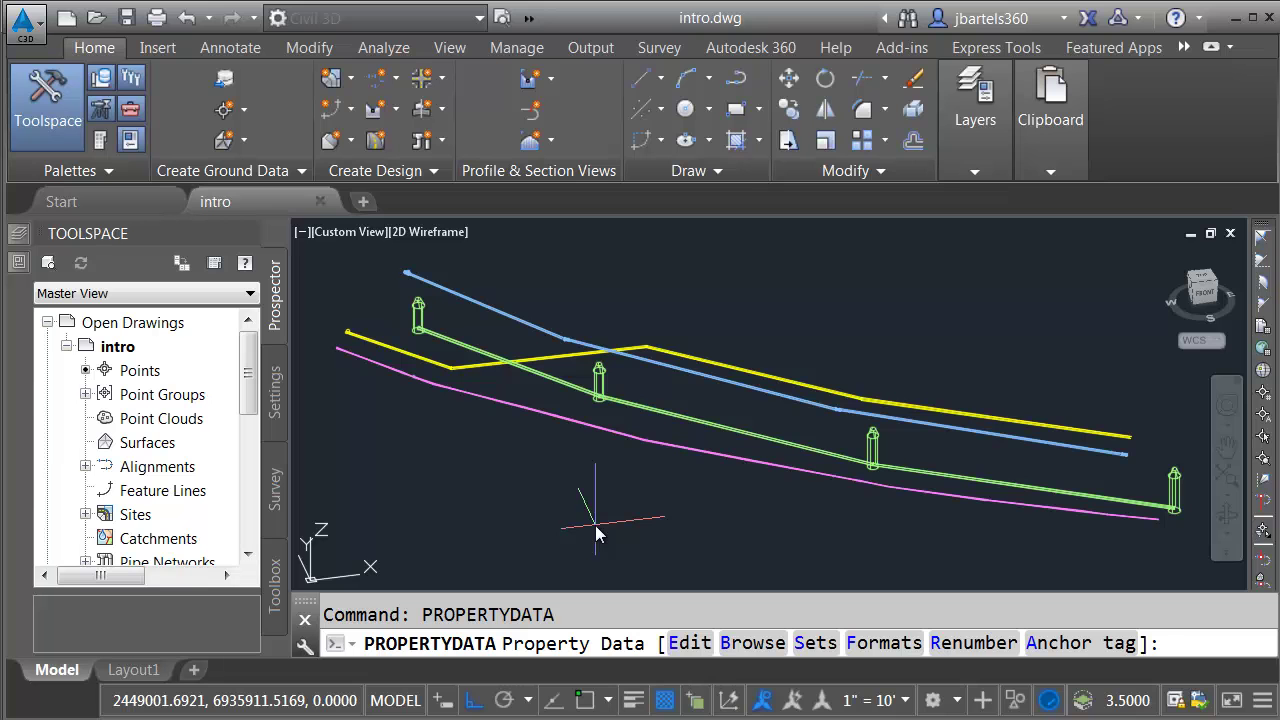
{"action": "left_click", "coordinate": [814, 643]}
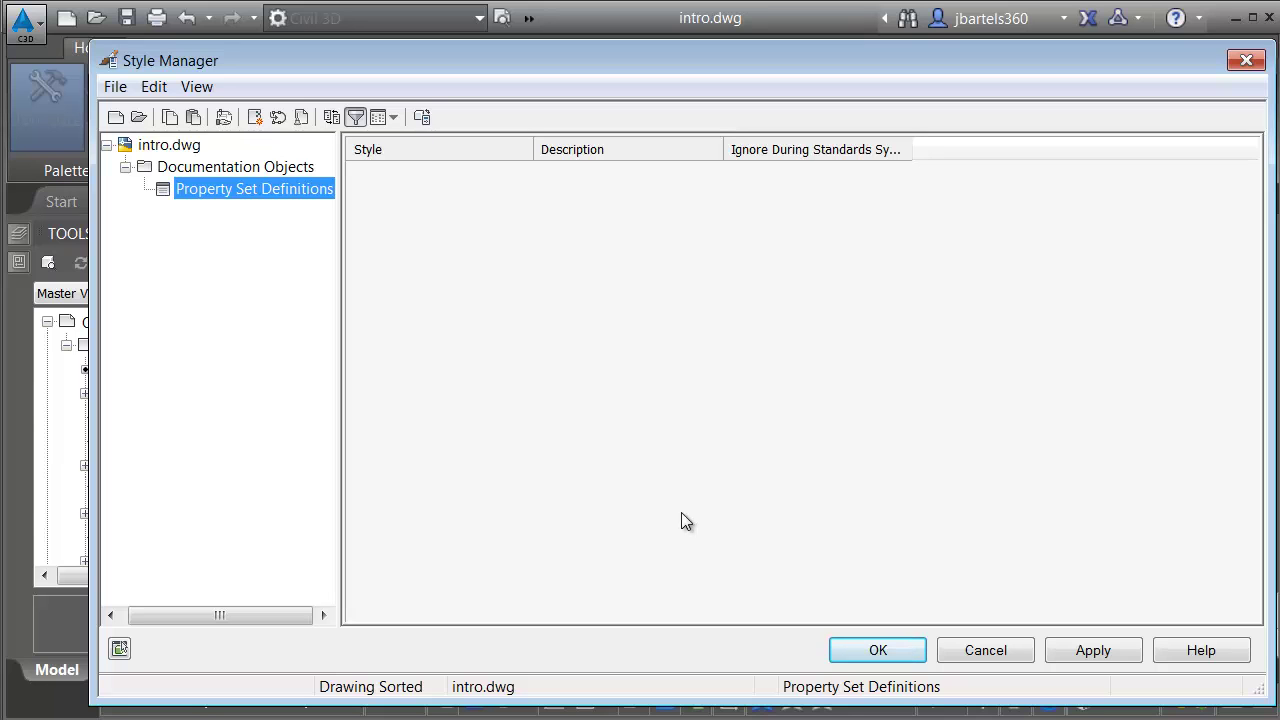
{"action": "right_click", "coordinate": [212, 192]}
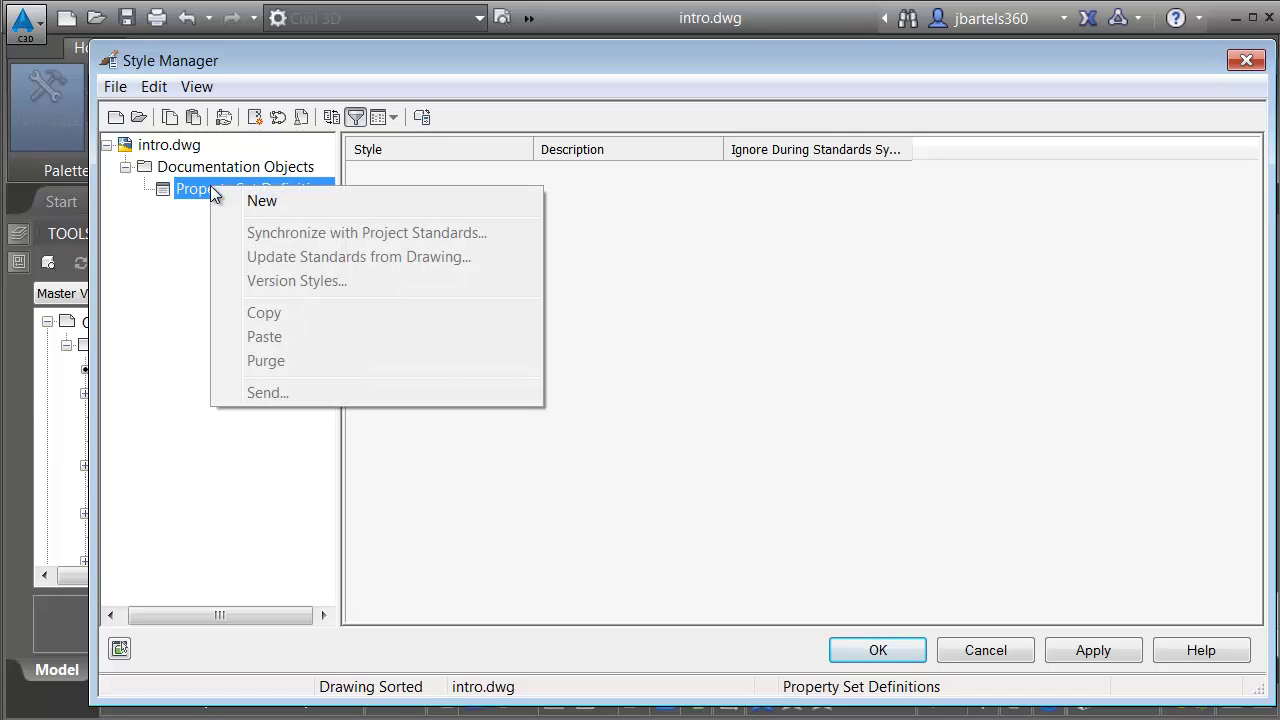
{"action": "left_click", "coordinate": [256, 204]}
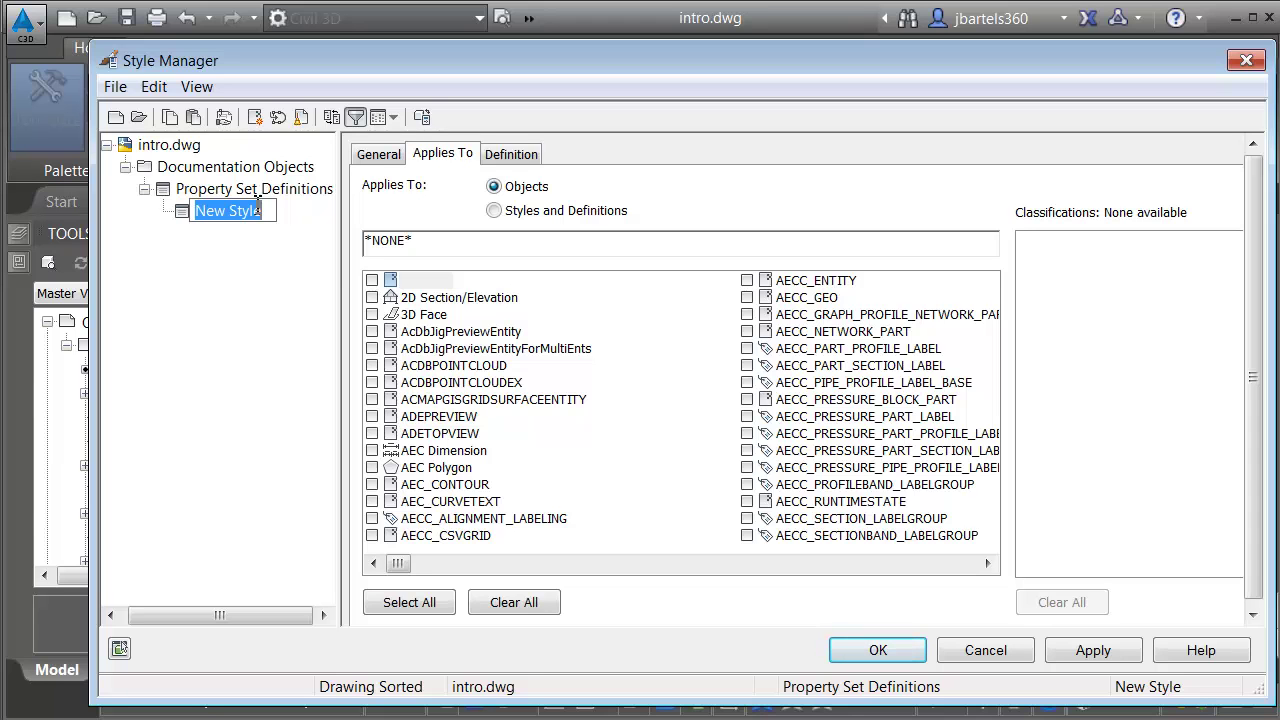
{"action": "type", "text": "Custom Data"}
{"action": "key", "text": "Return"}
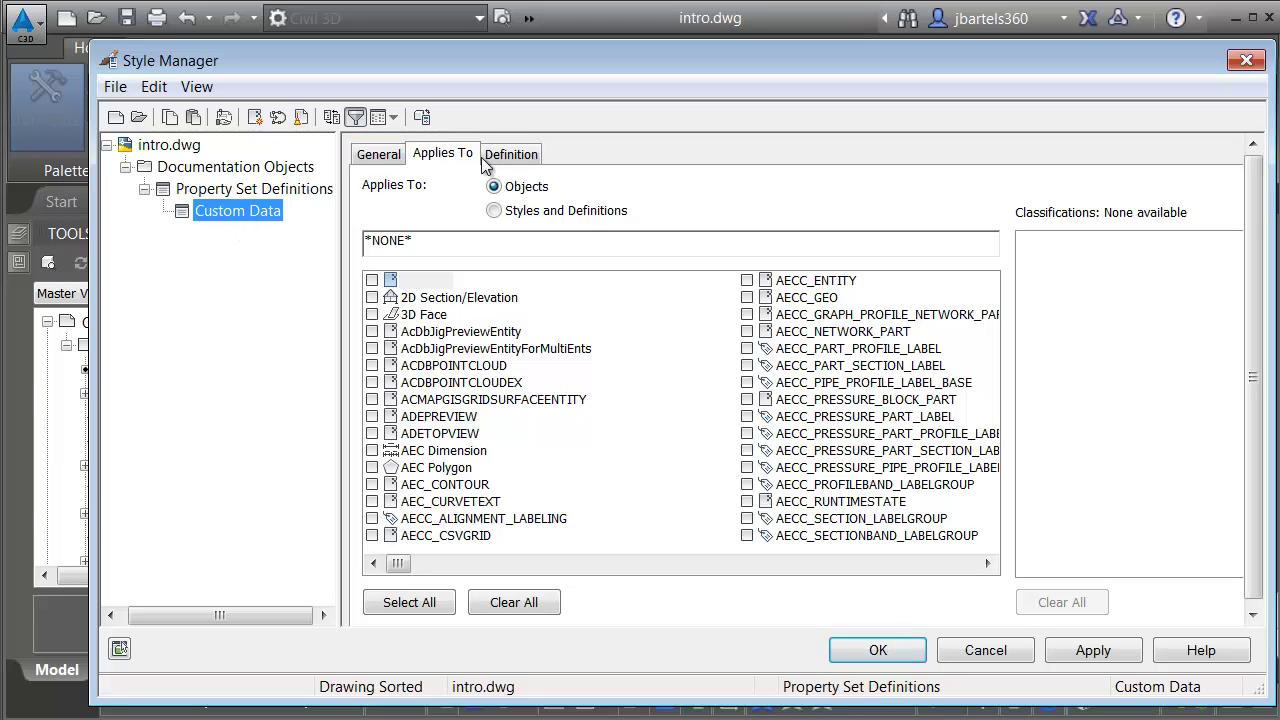
Add a manual property named "SueValue" to the Custom Data definition, starting with *DEFAULT*
{"action": "left_click", "coordinate": [387, 160]}
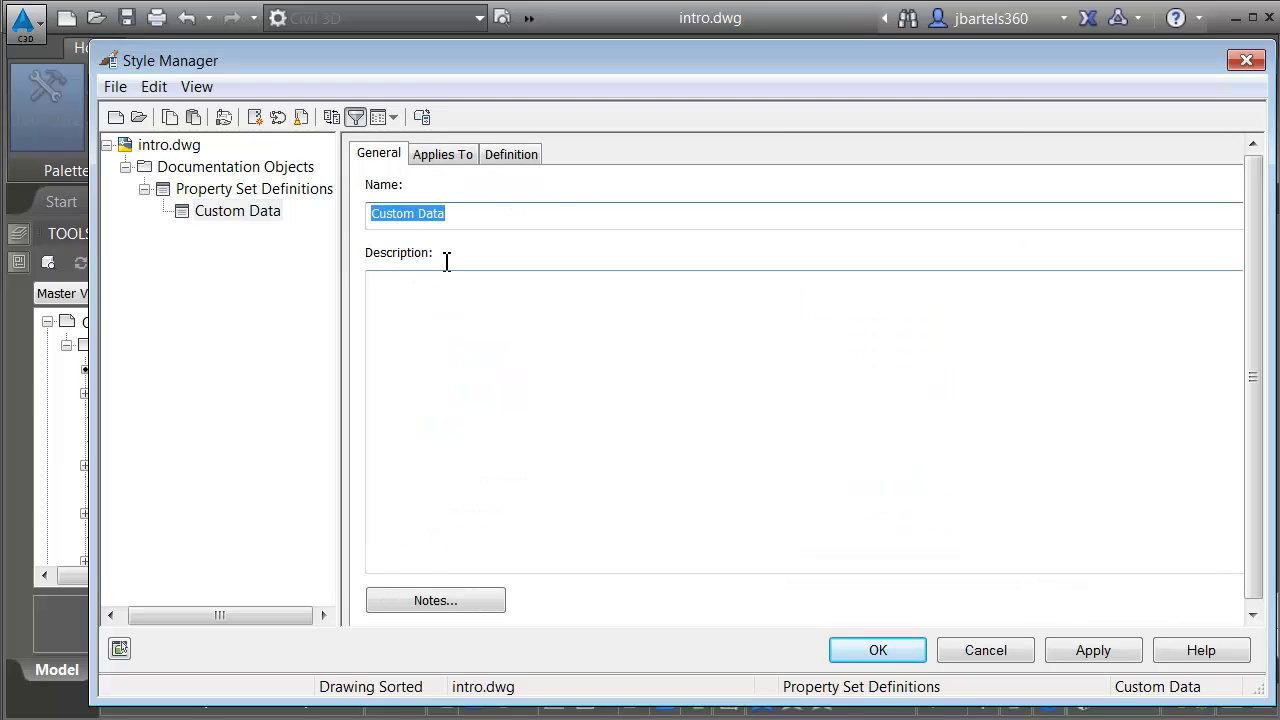
{"action": "left_click", "coordinate": [510, 158]}
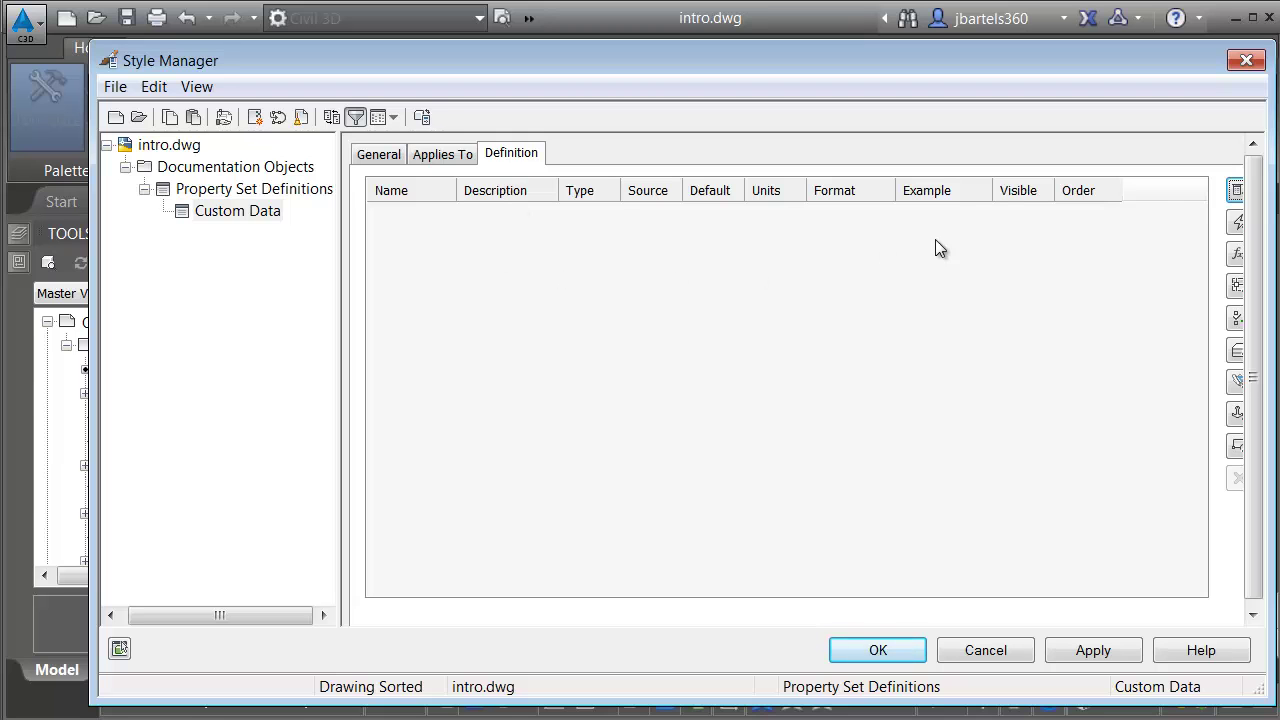
{"action": "left_click", "coordinate": [1237, 192]}
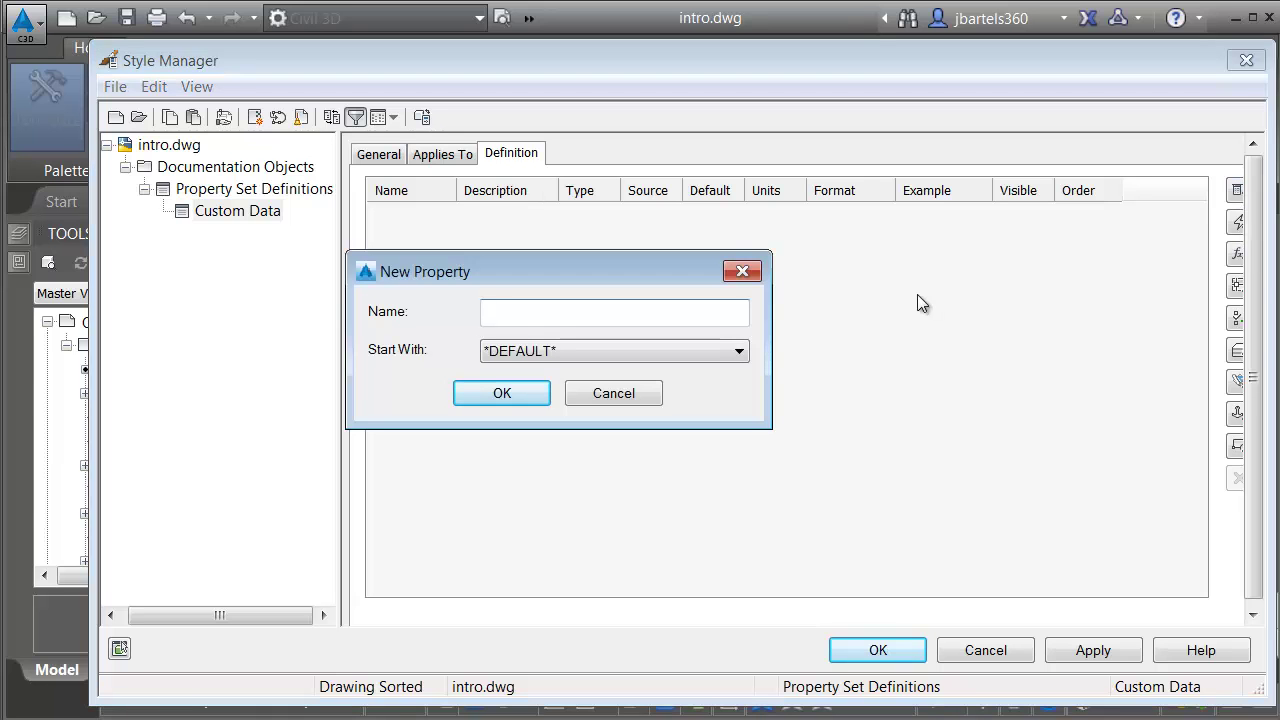
{"action": "type", "text": "SueValue"}
{"action": "left_click", "coordinate": [540, 395]}
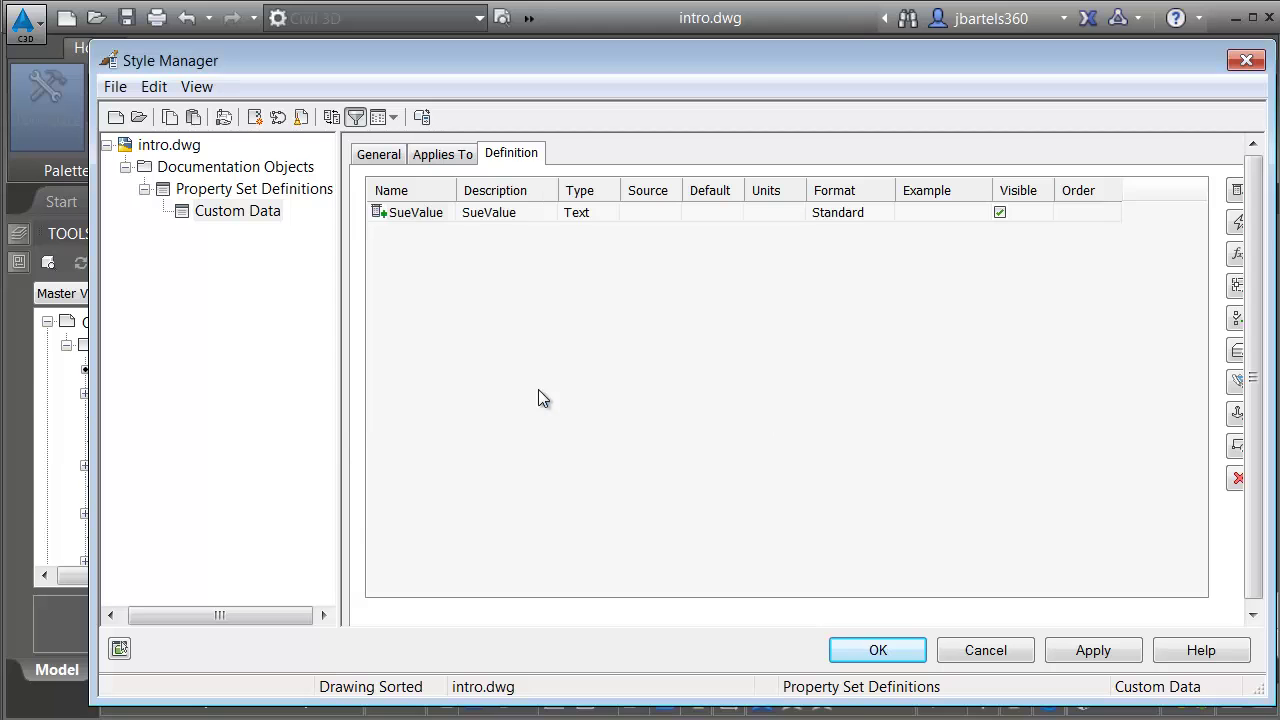
Set the SueValue property's description to "Represents the quality of the utility location ranging from A to D"
{"action": "left_click", "coordinate": [527, 211]}
{"action": "left_click", "coordinate": [548, 215]}
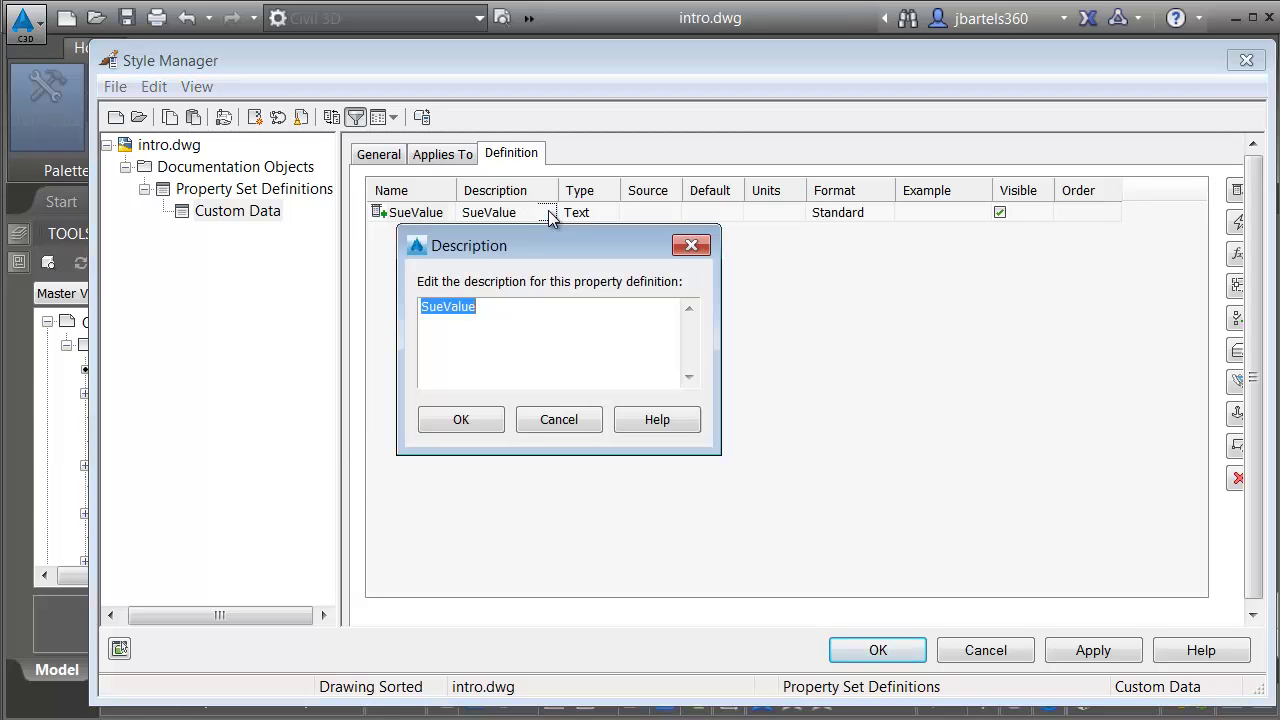
{"action": "type", "text": "R"}
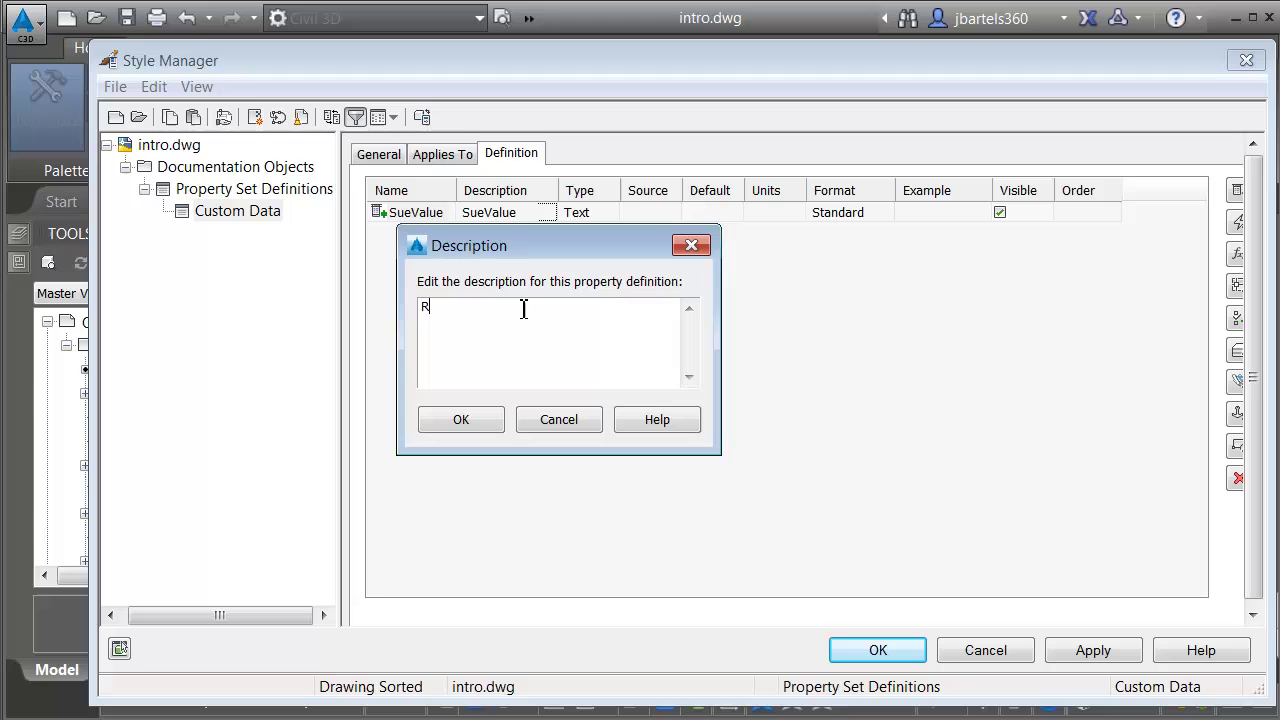
{"action": "type", "text": "epresents the quality of the utility location "}
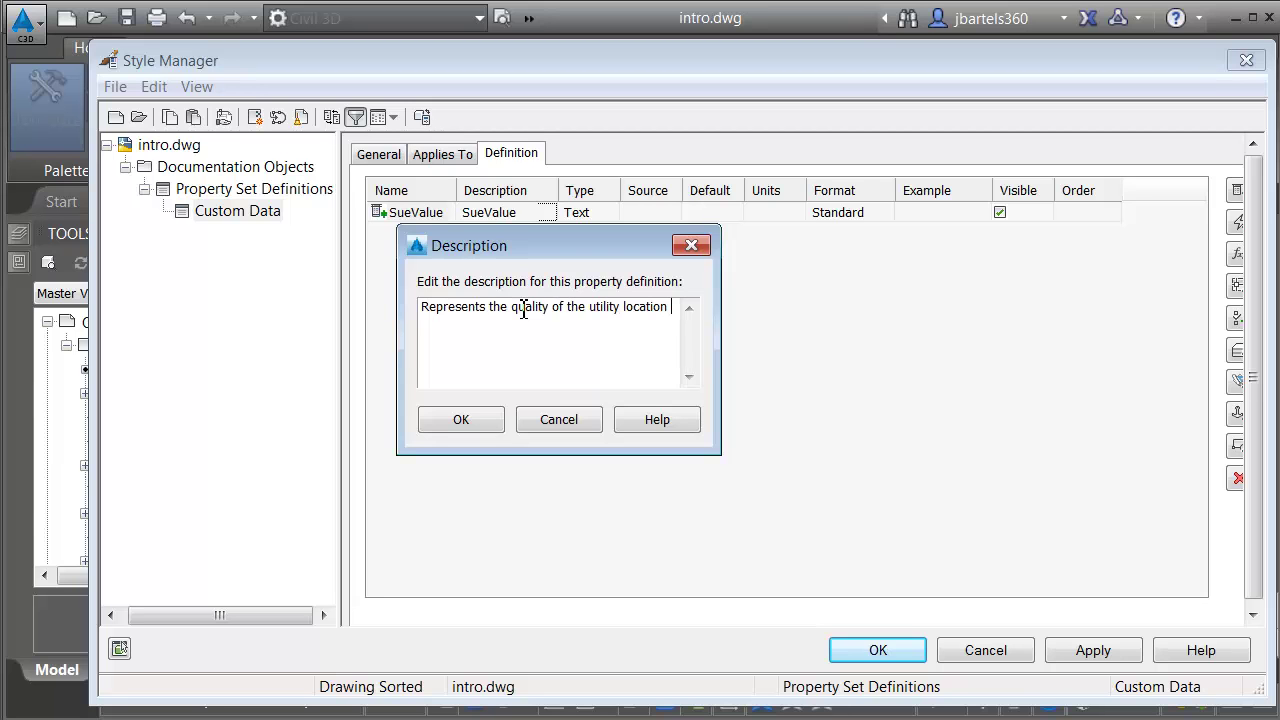
{"action": "type", "text": "ranging form A to D"}
{"action": "left_click", "coordinate": [461, 420]}
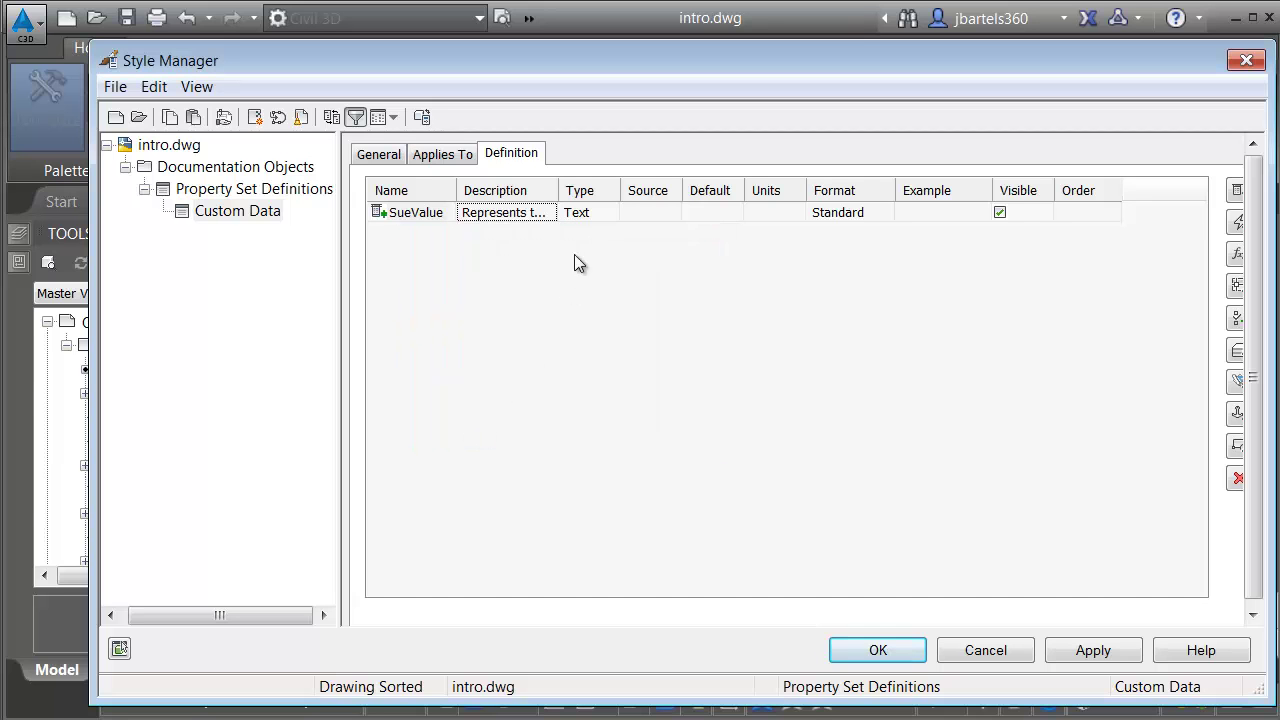
Check the type choices for the SueValue text property and set its default value to D
{"action": "left_click", "coordinate": [603, 215]}
{"action": "left_click", "coordinate": [611, 213]}
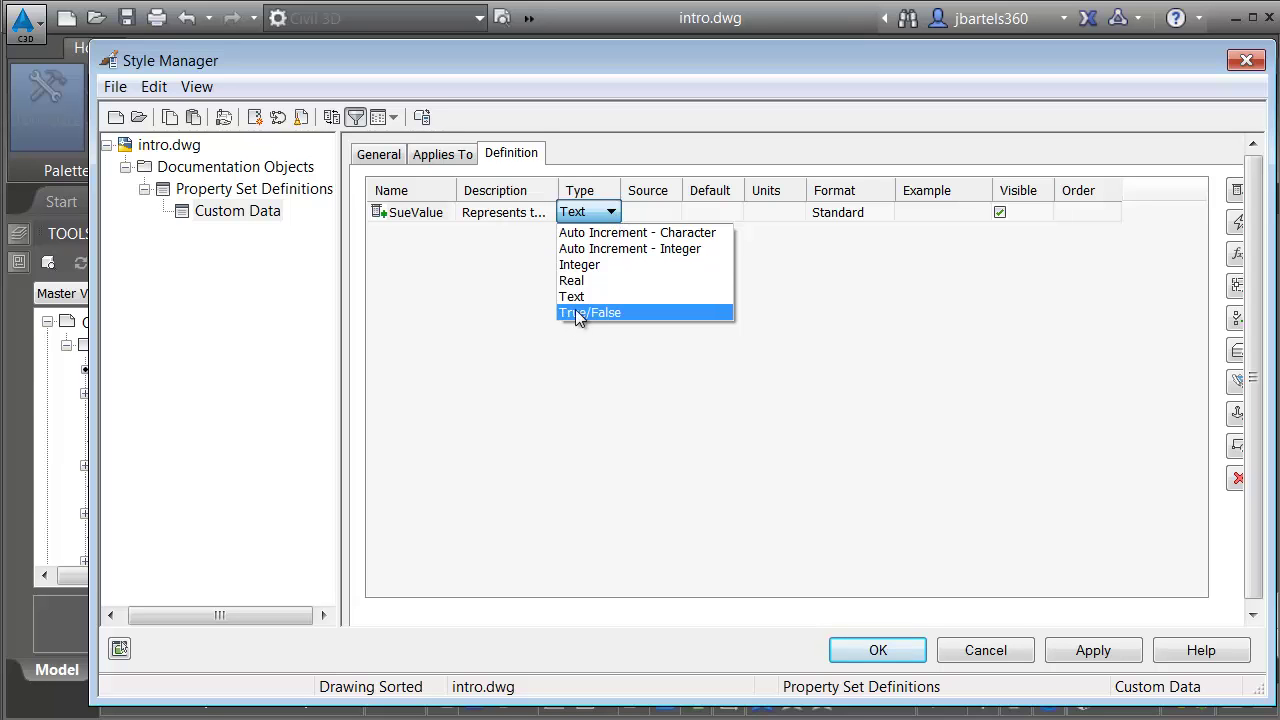
{"action": "left_click", "coordinate": [595, 209]}
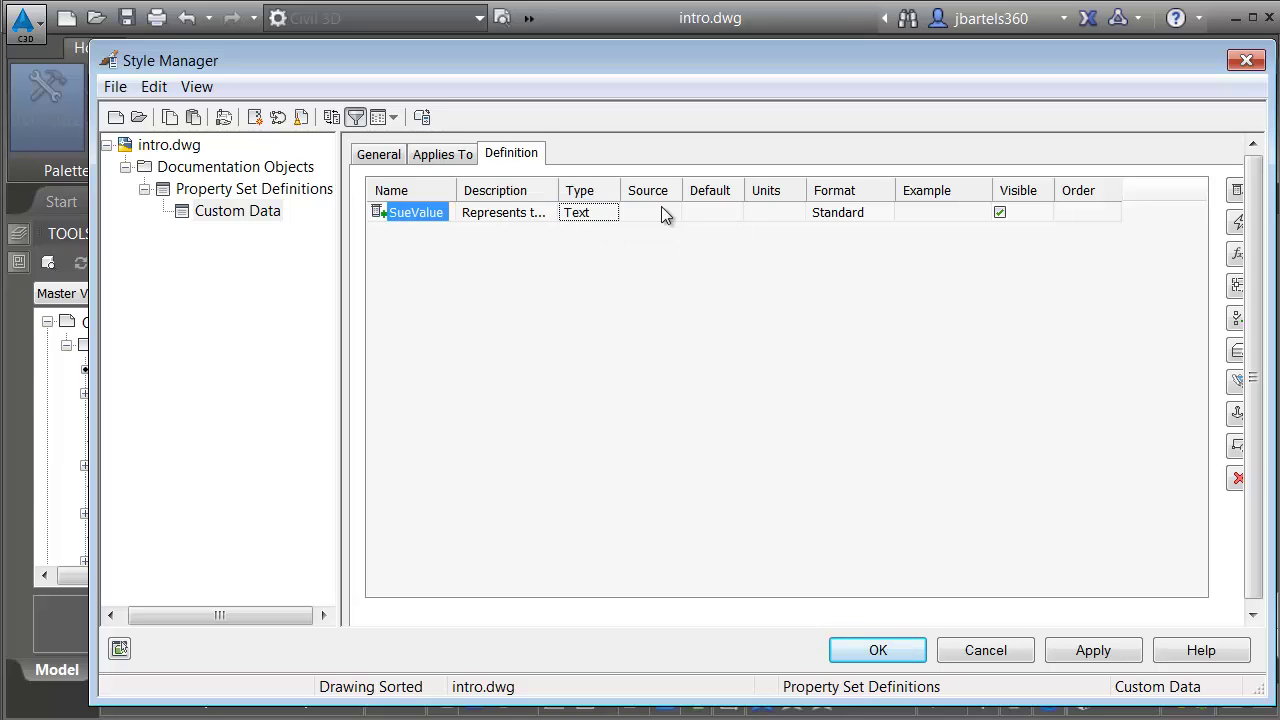
{"action": "left_click", "coordinate": [705, 212]}
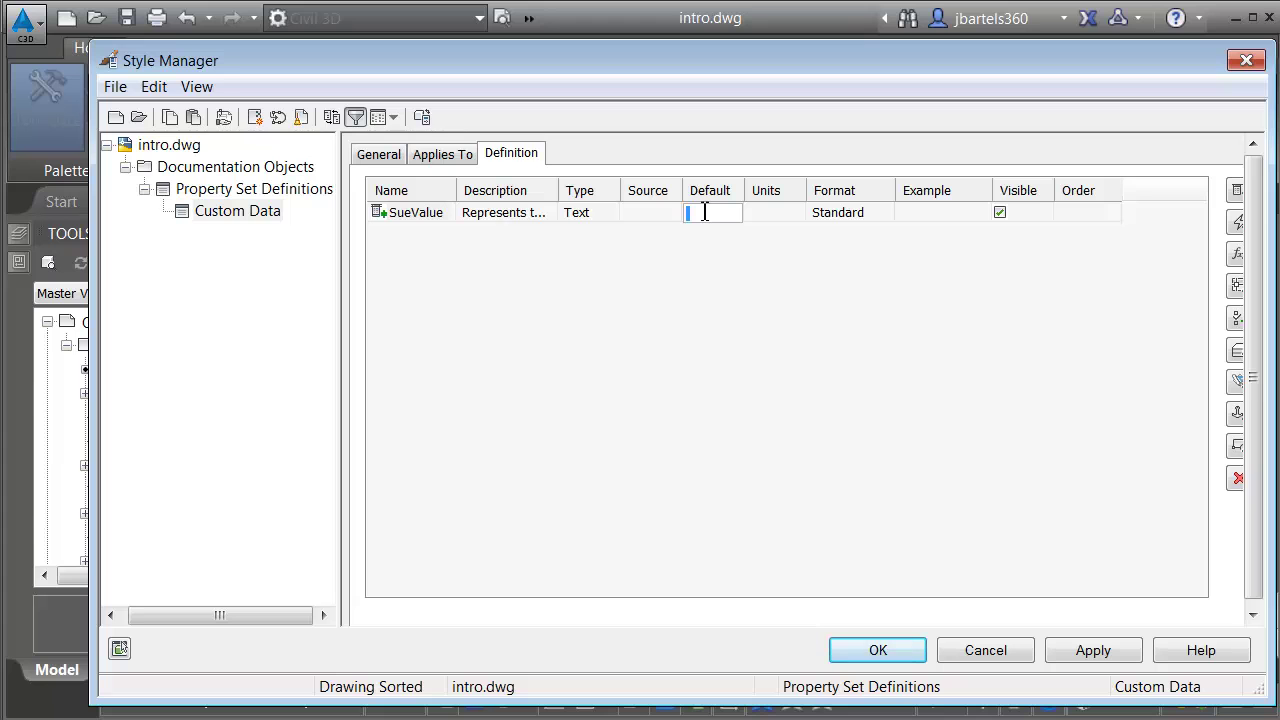
{"action": "type", "text": "D"}
{"action": "key", "text": "Return"}
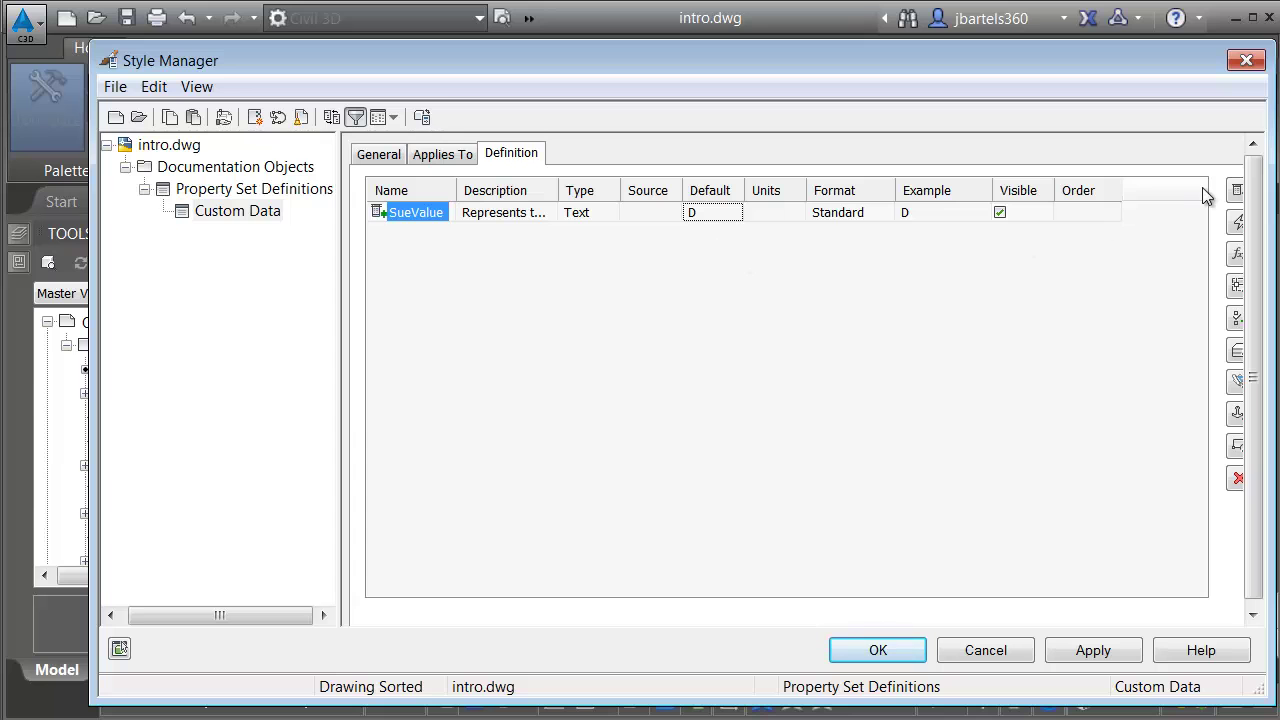
Add a second manual property named "Owner" that starts with Custom Data:SueValue
{"action": "left_click", "coordinate": [1237, 190]}
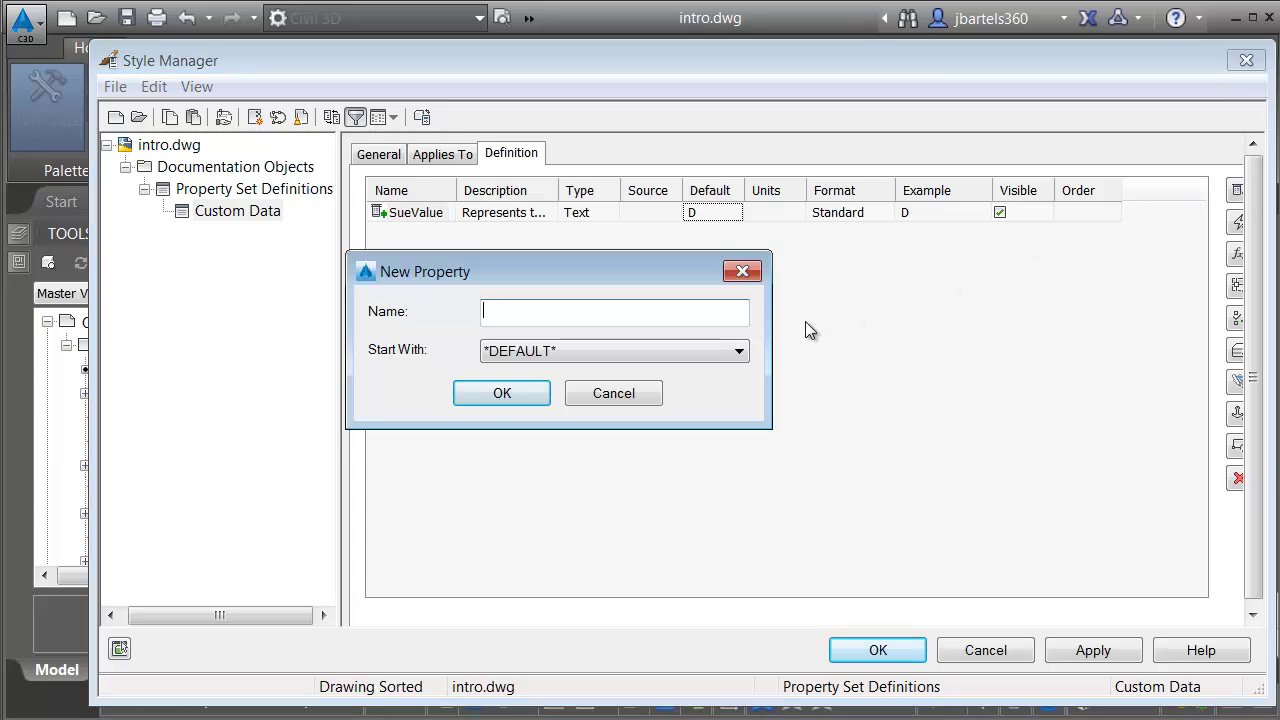
{"action": "type", "text": "Owner"}
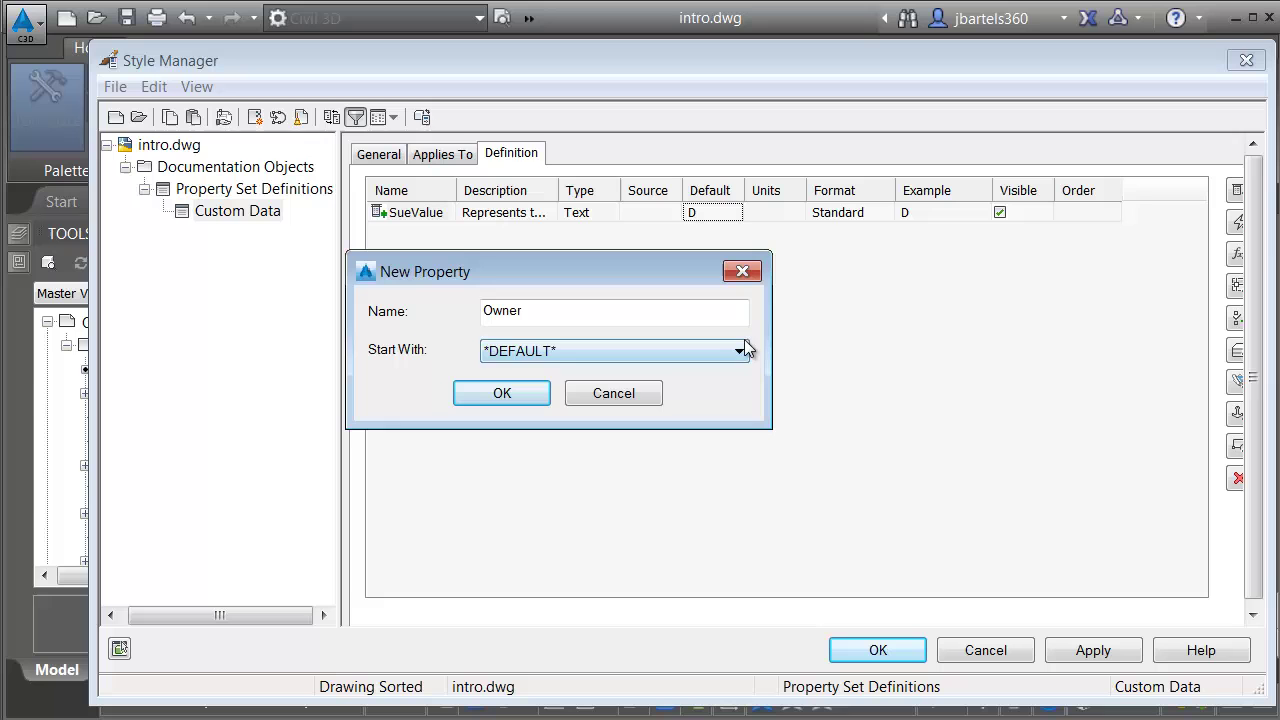
{"action": "left_click", "coordinate": [740, 350]}
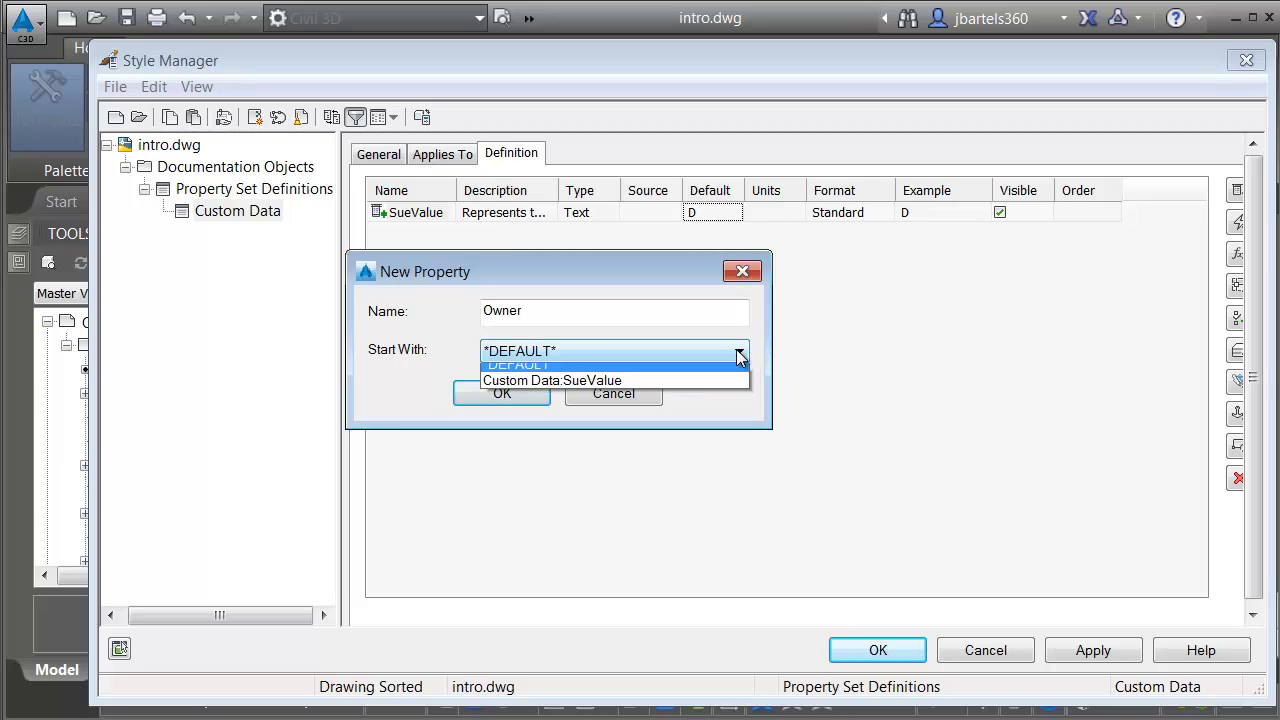
{"action": "left_click", "coordinate": [679, 388]}
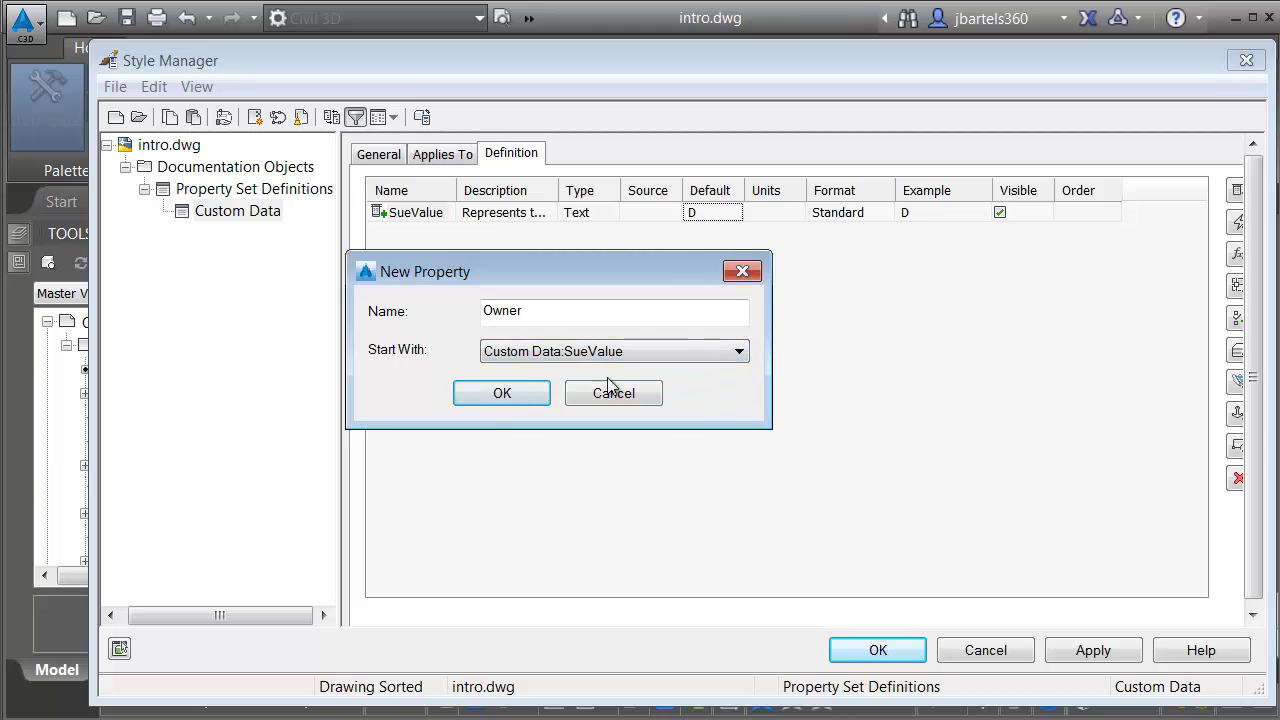
{"action": "left_click", "coordinate": [512, 397]}
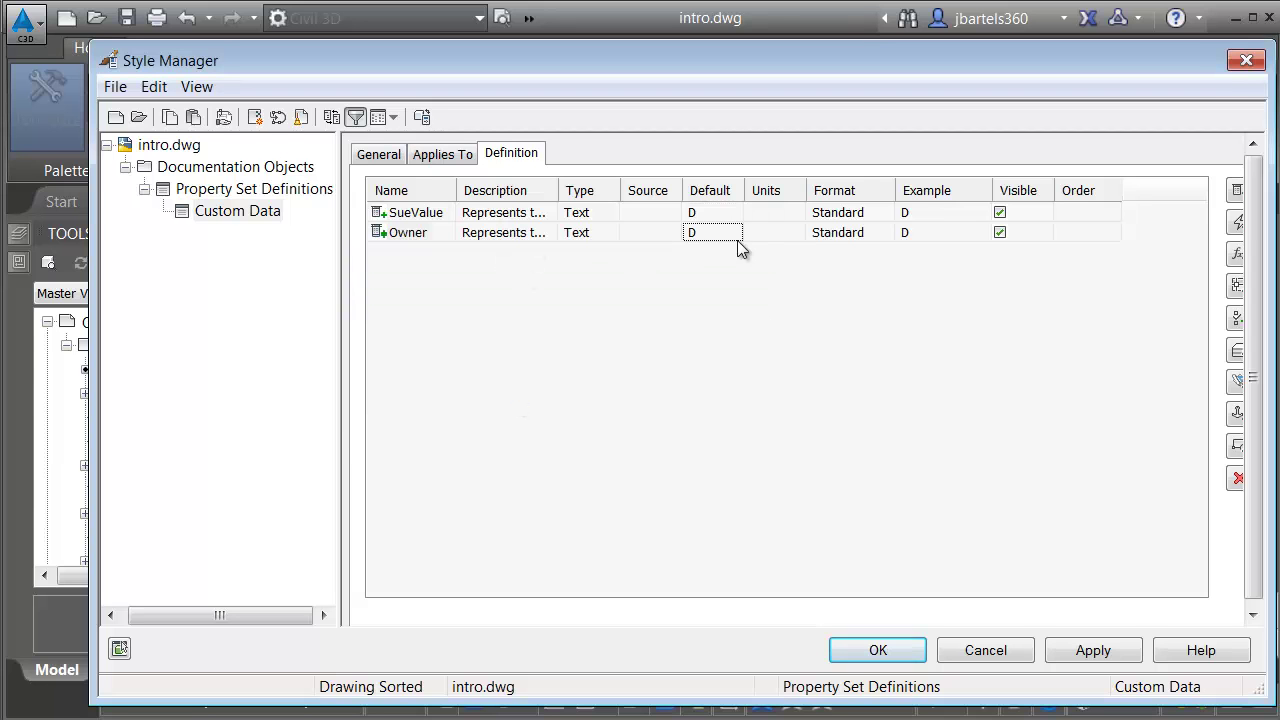
Change the Owner property's description to "Utility owner"
{"action": "left_click", "coordinate": [514, 238]}
{"action": "left_click", "coordinate": [544, 233]}
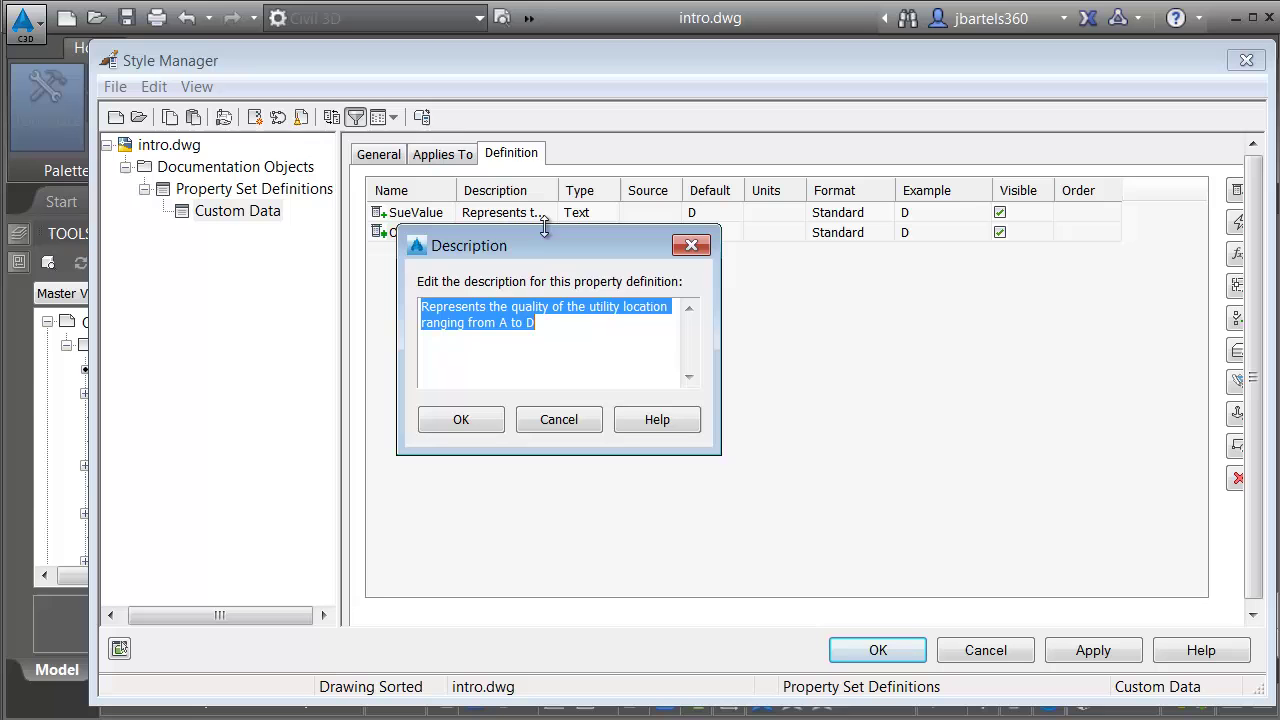
{"action": "type", "text": "Utility "}
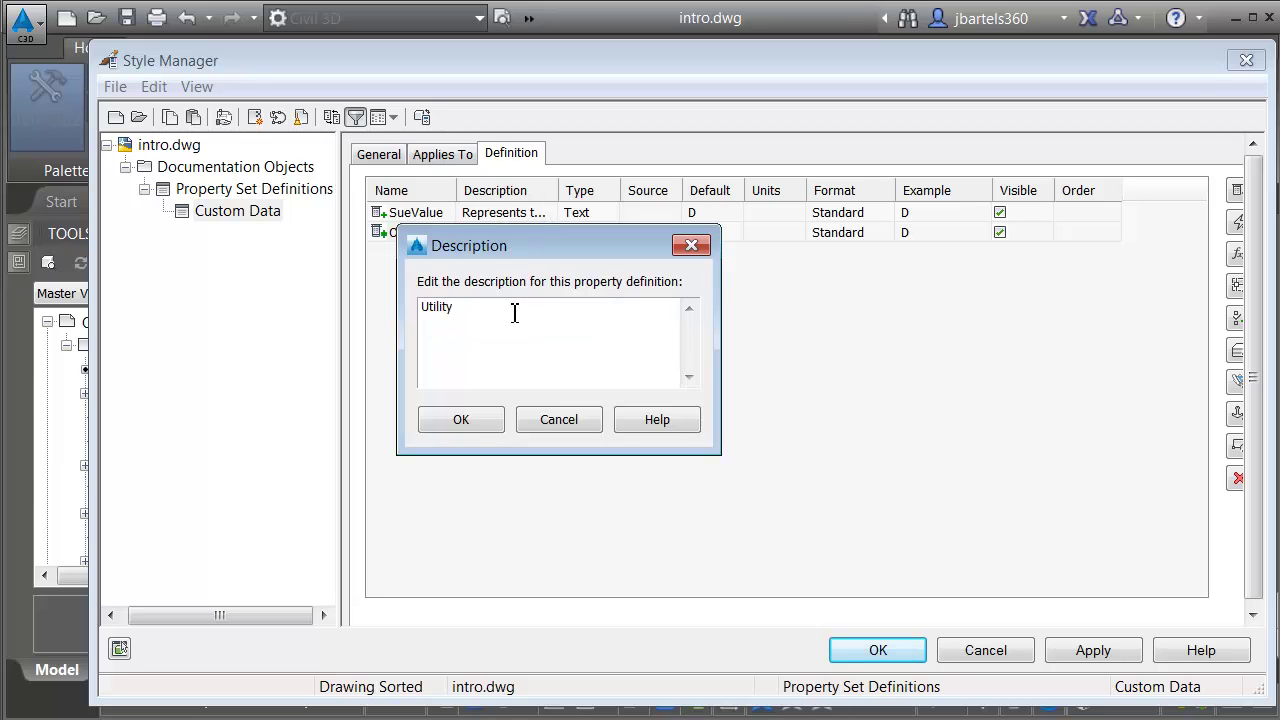
{"action": "type", "text": "owner"}
{"action": "left_click", "coordinate": [479, 428]}
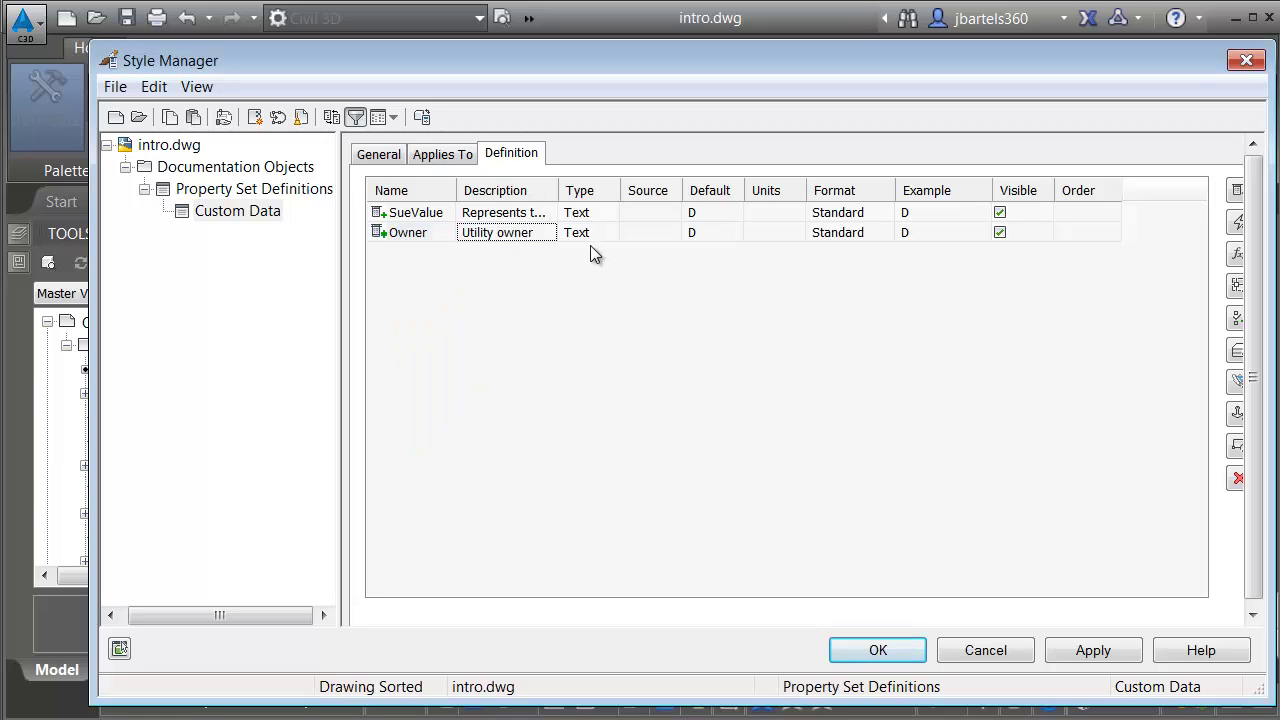
Set the Owner property's default value to "Owner"
{"action": "left_click", "coordinate": [697, 234]}
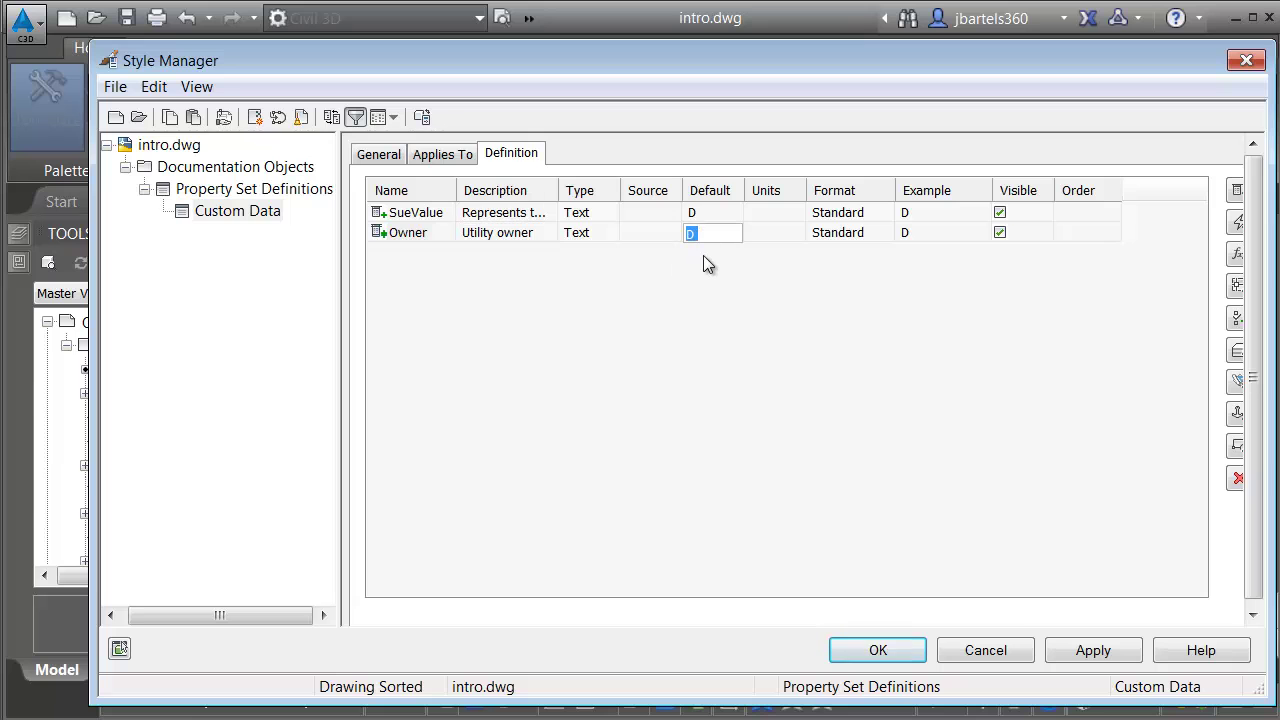
{"action": "type", "text": "Owner"}
{"action": "key", "text": "Return"}
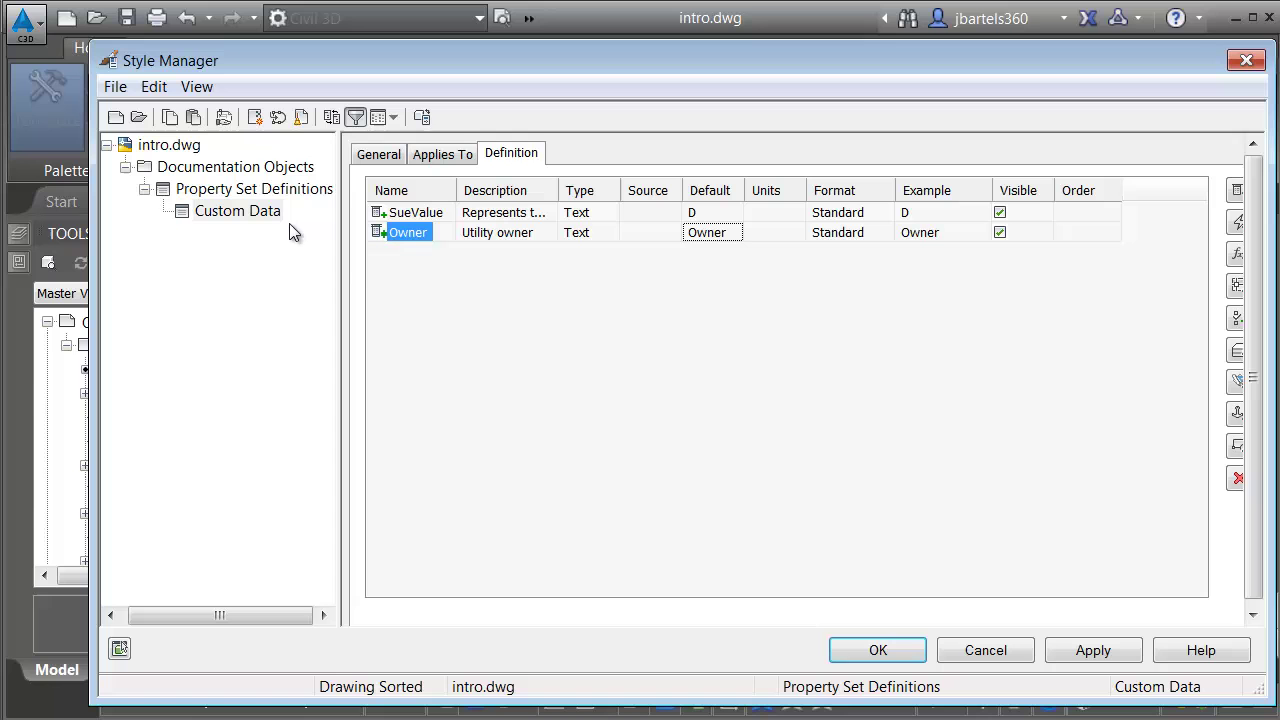
Make the Custom Data property set apply to all object types in the list
{"action": "left_click", "coordinate": [443, 157]}
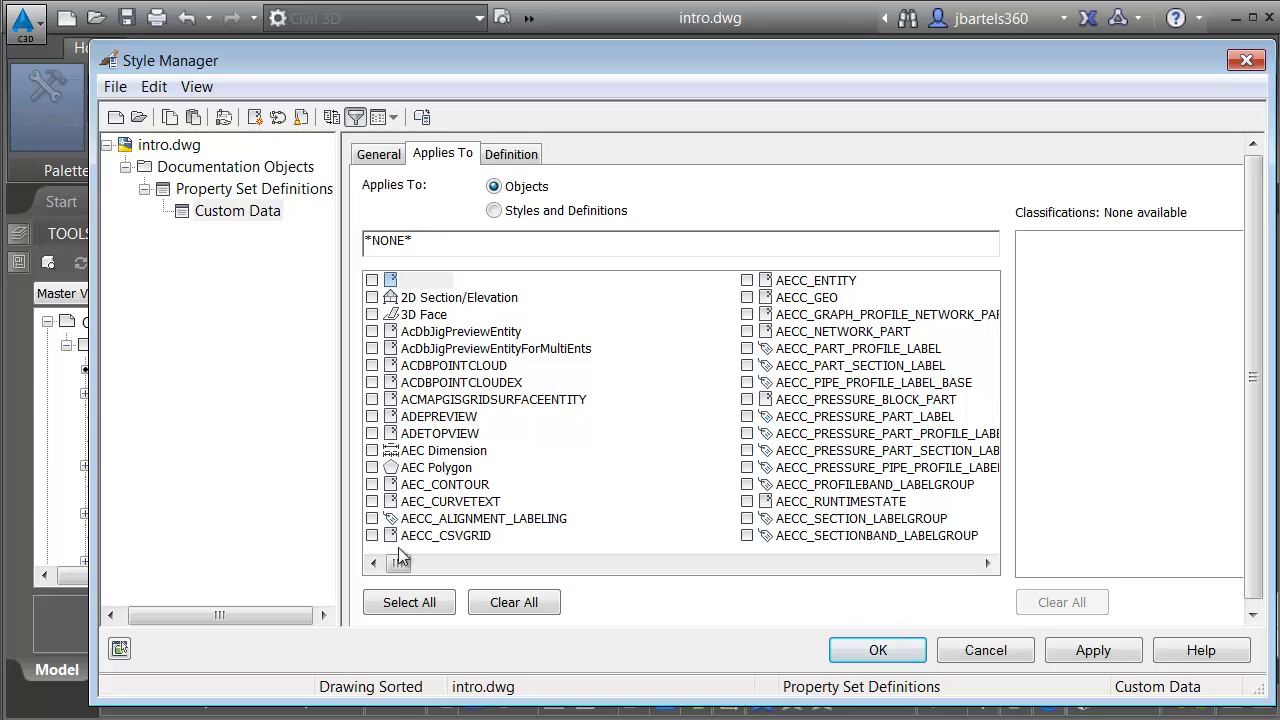
{"action": "left_click_drag", "start_coordinate": [400, 564], "coordinate": [427, 573]}
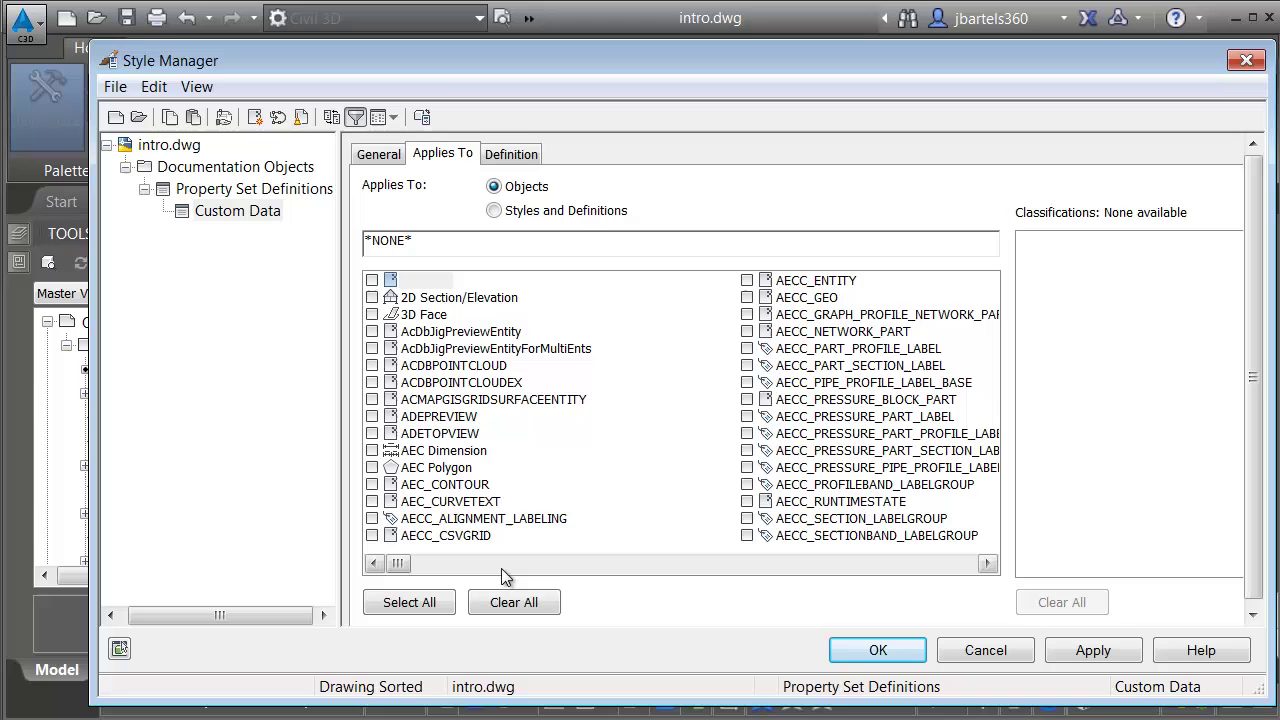
{"action": "left_click", "coordinate": [437, 607]}
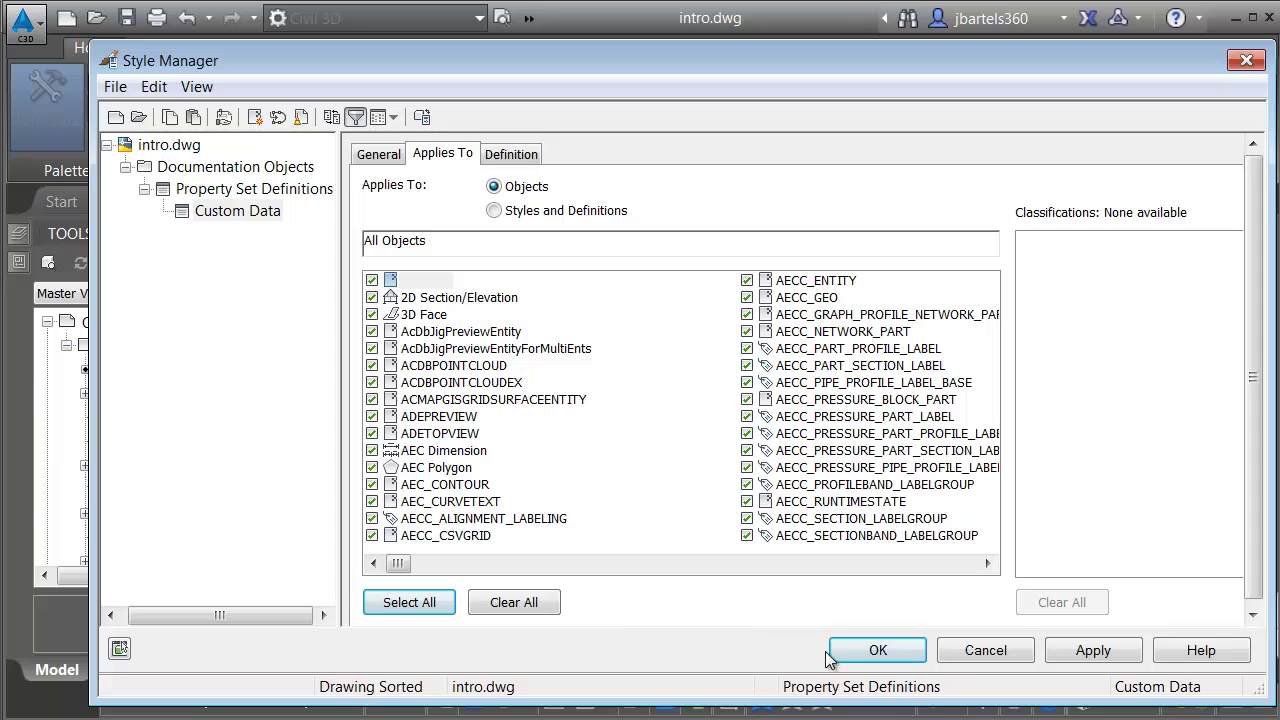
Save the Custom Data property set definition and leave the Property Data command
{"action": "left_click", "coordinate": [857, 651]}
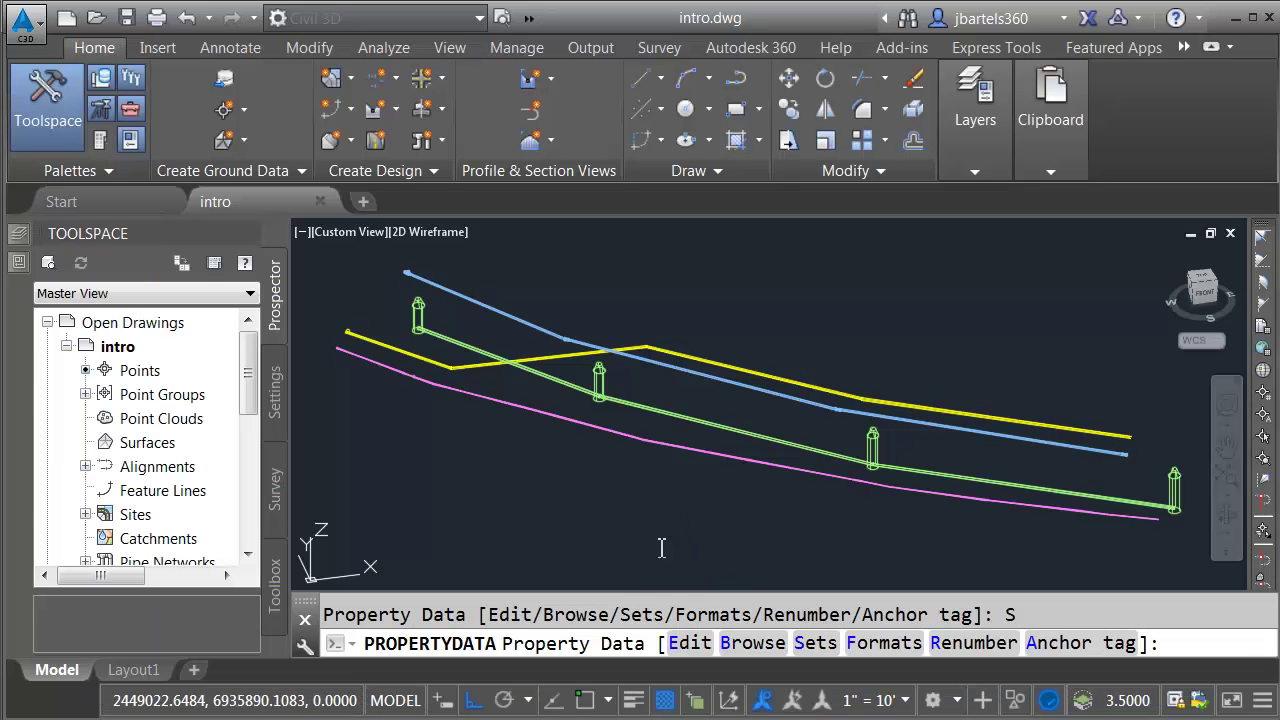
{"action": "key", "text": "Escape"}
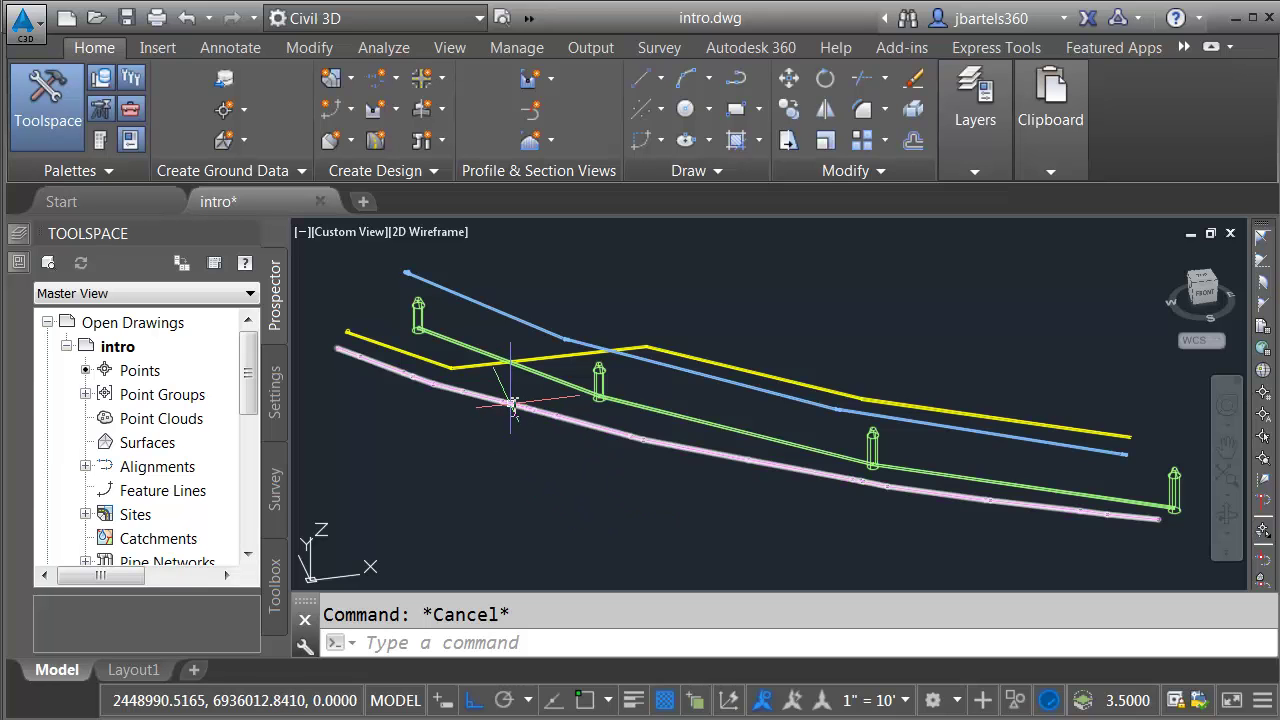
Attach the Custom Data property set to the magenta Fiber Optic solid through its extended data
{"action": "mouse_move", "coordinate": [512, 405]}
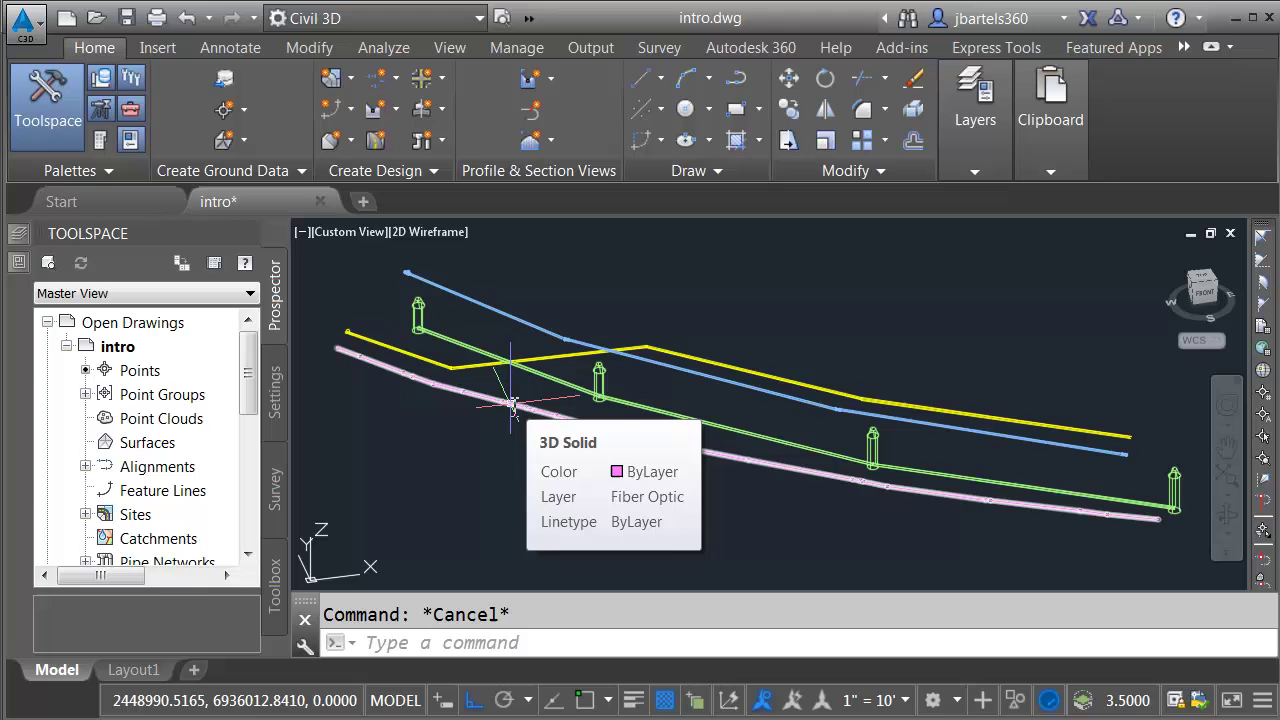
{"action": "left_click", "coordinate": [512, 405]}
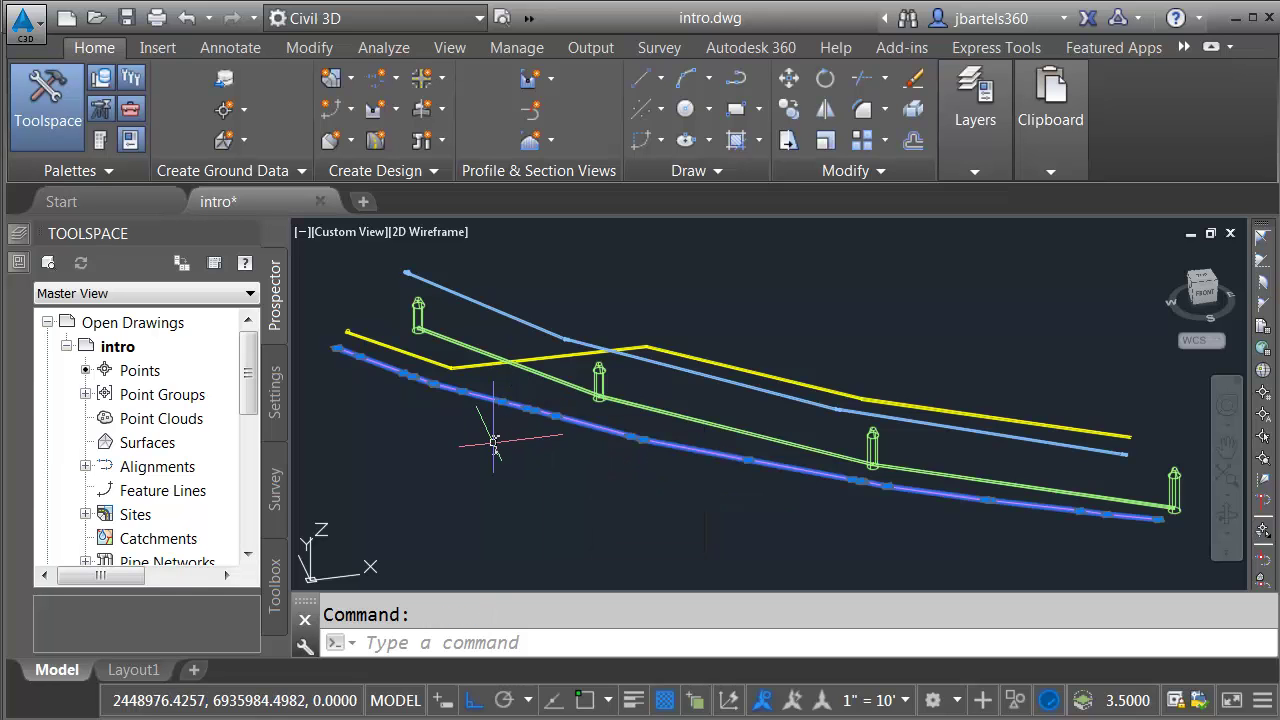
{"action": "mouse_move", "coordinate": [20, 264]}
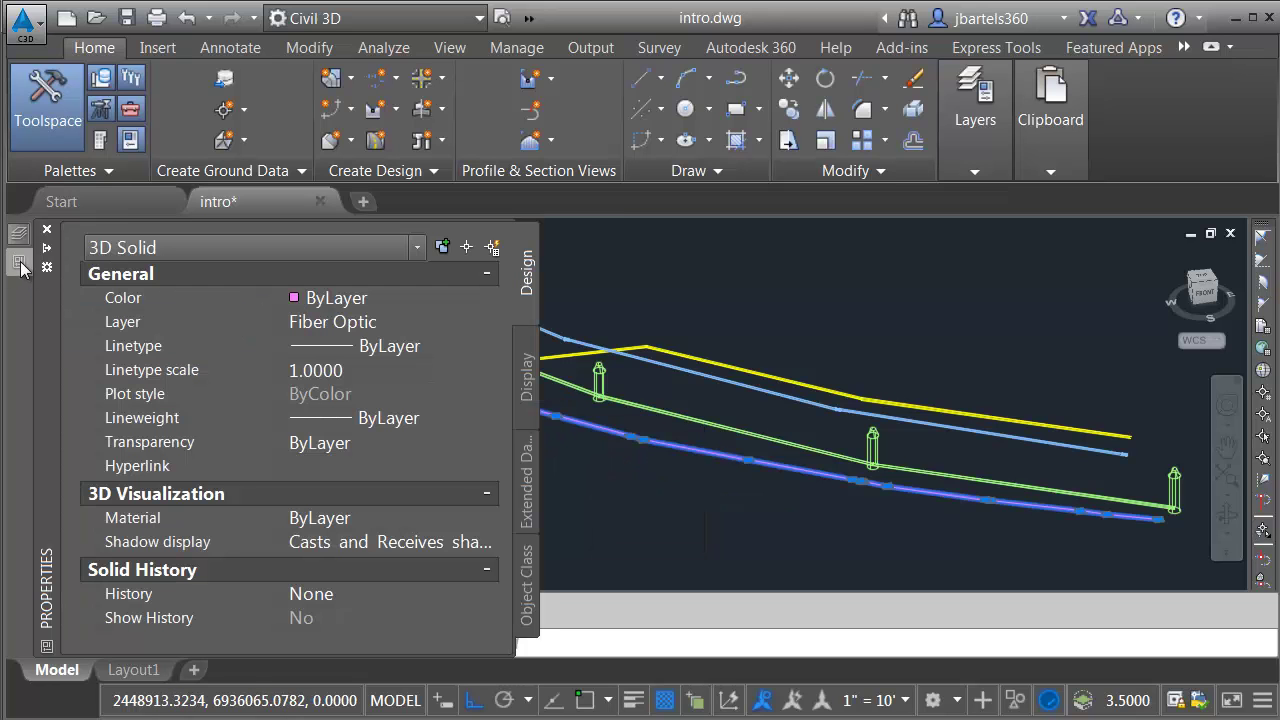
{"action": "left_click", "coordinate": [527, 490]}
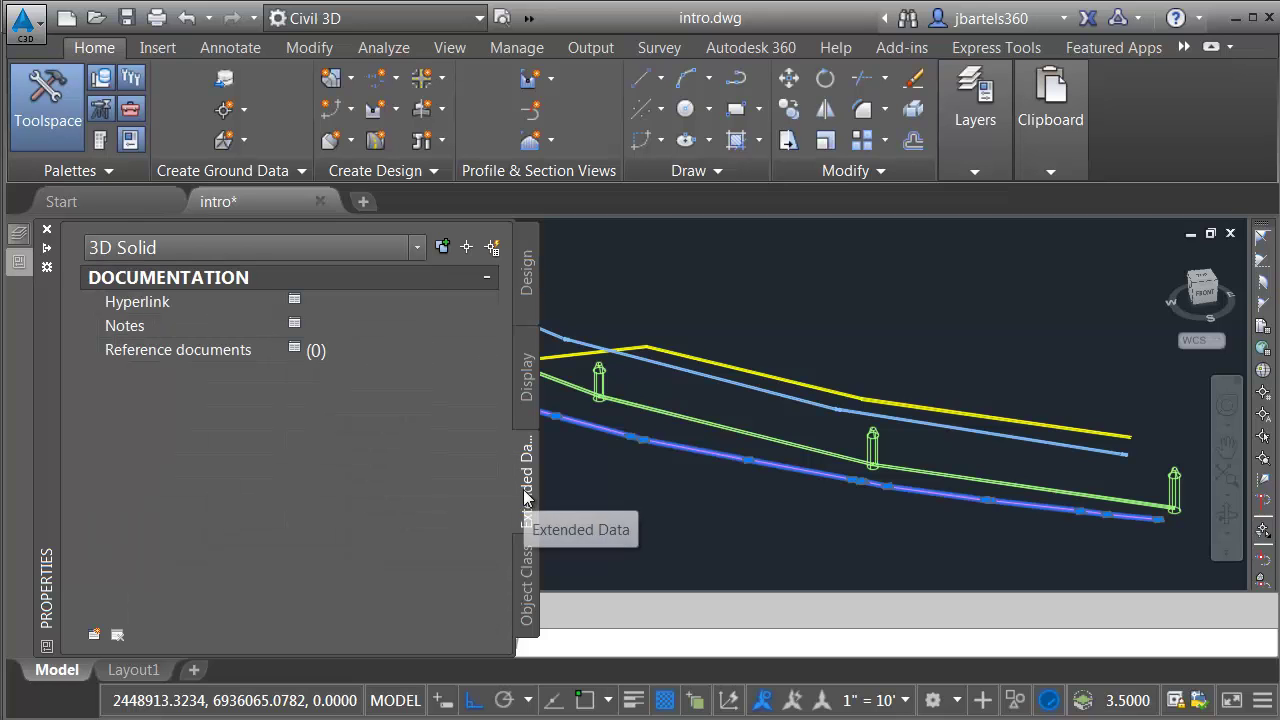
{"action": "left_click", "coordinate": [94, 636]}
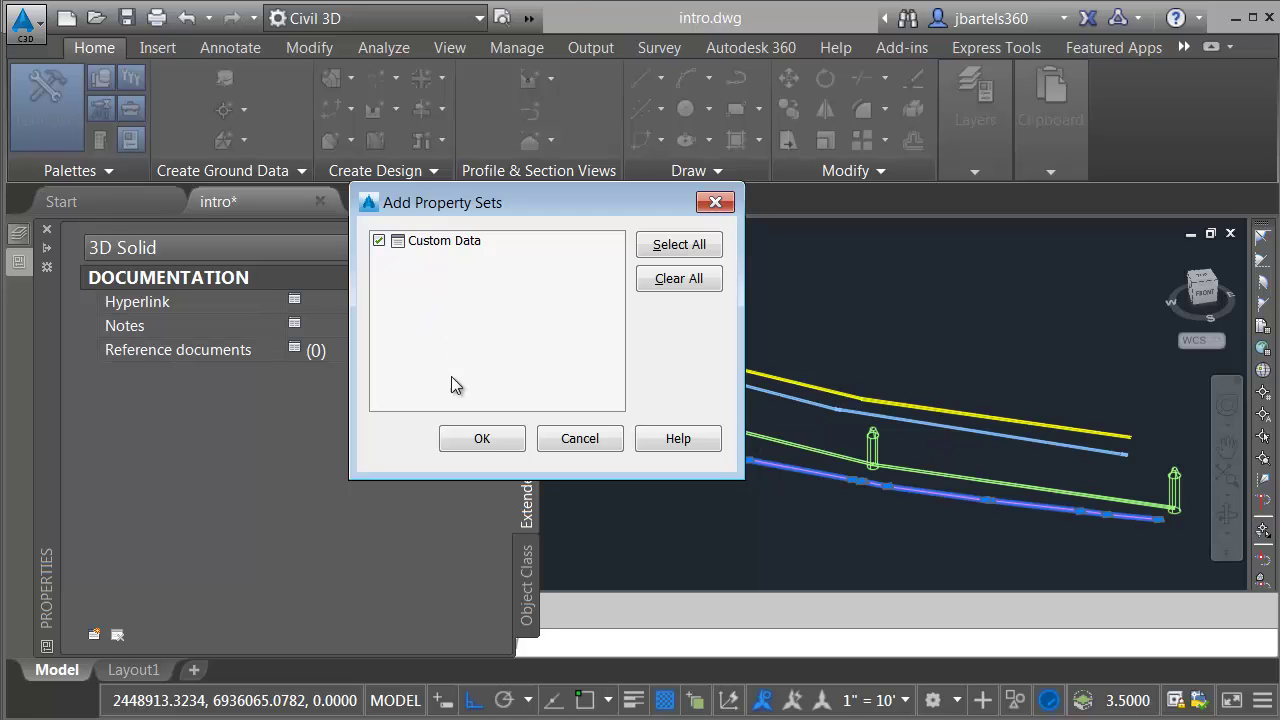
{"action": "left_click", "coordinate": [481, 439]}
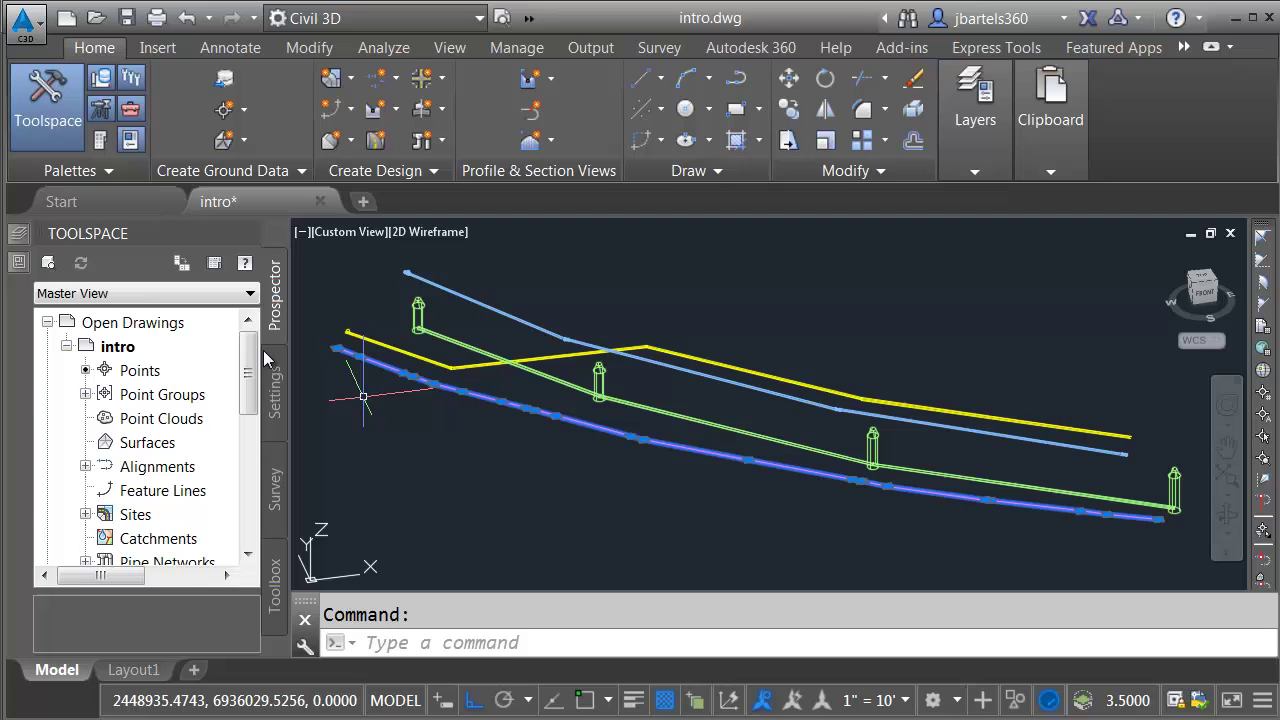
Set the Fiber Optic solid's SueValue to A and its Owner to AT&T
{"action": "mouse_move", "coordinate": [20, 263]}
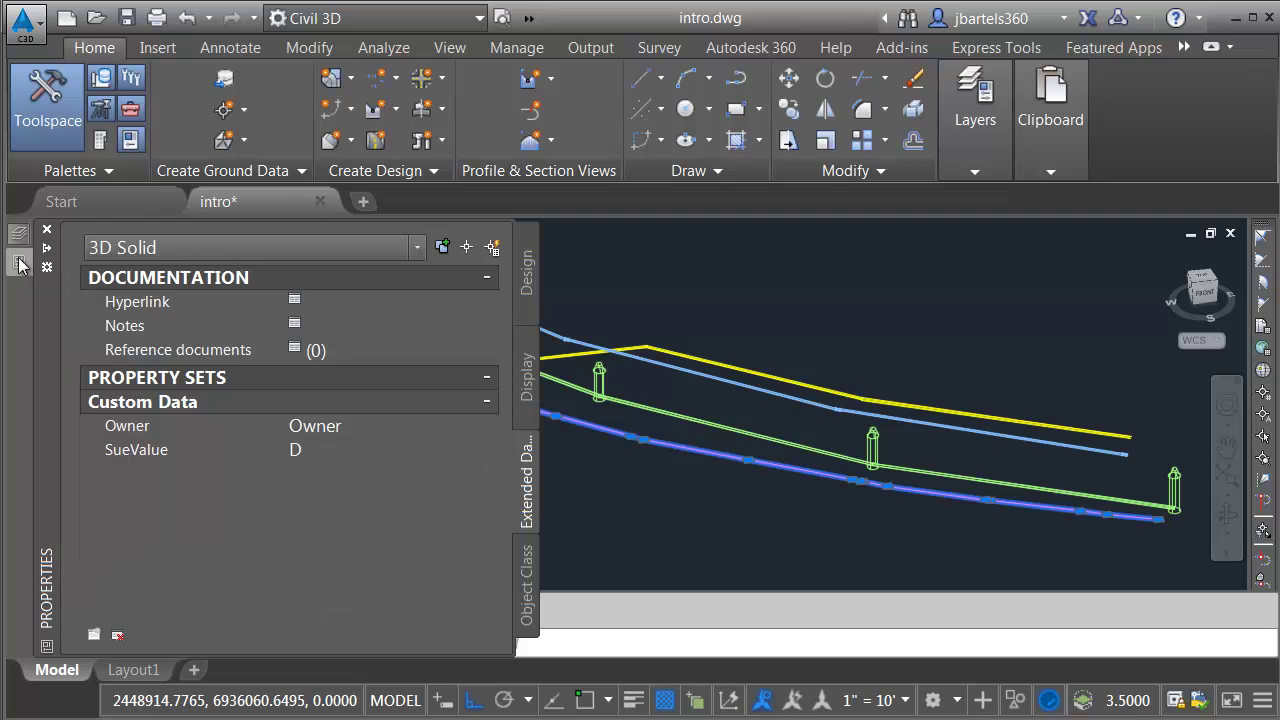
{"action": "left_click", "coordinate": [307, 450]}
{"action": "type", "text": "A"}
{"action": "left_click", "coordinate": [317, 427]}
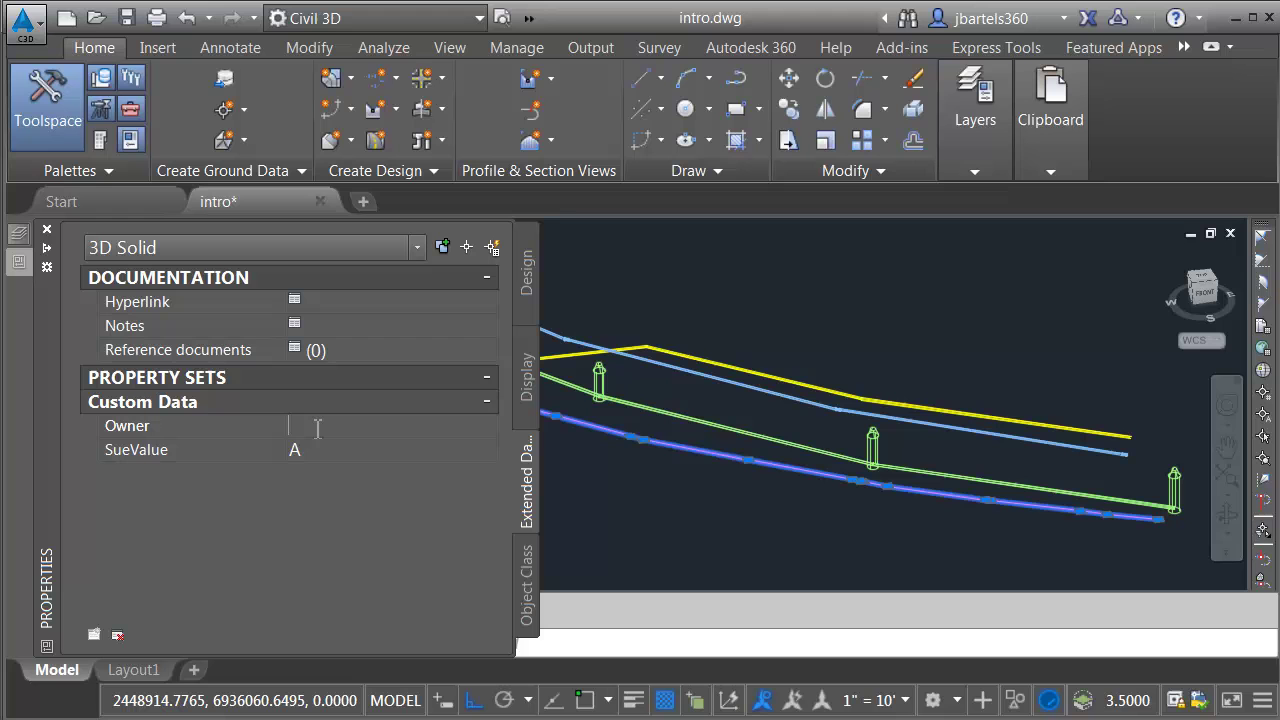
{"action": "type", "text": "AT&T"}
{"action": "key", "text": "Return"}
{"action": "key", "text": "Escape"}
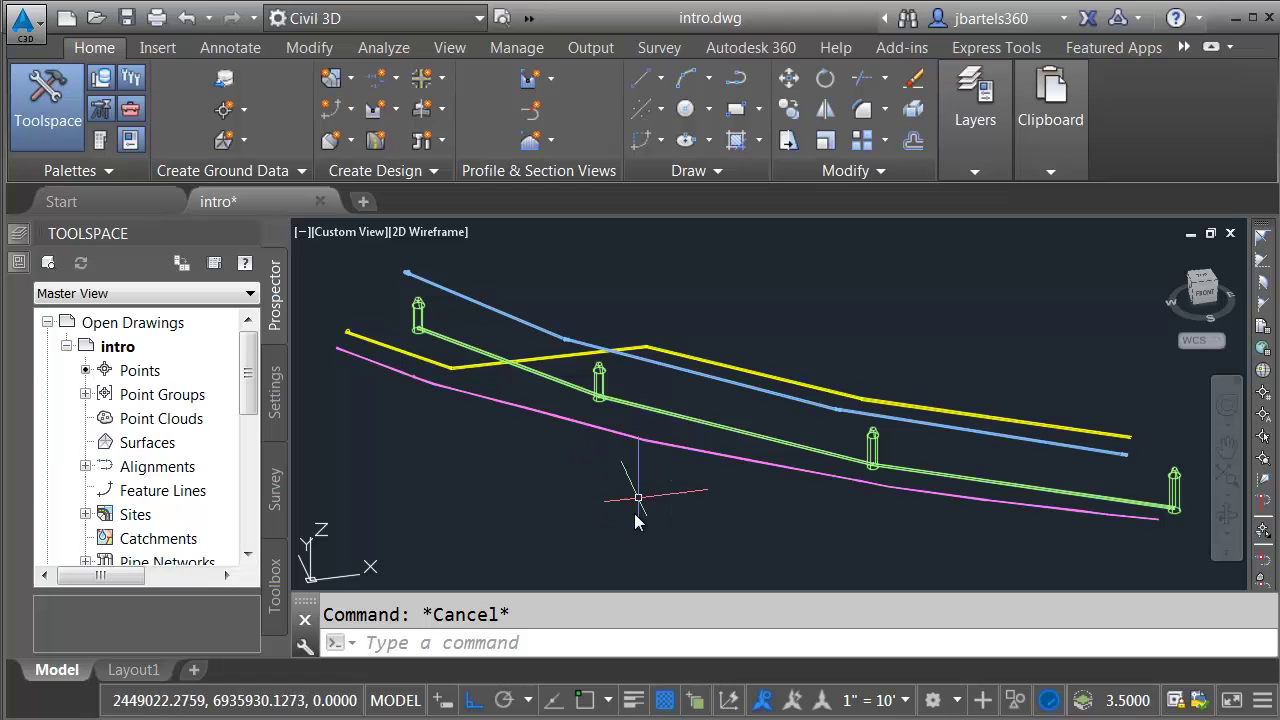
Attach the Custom Data property set to all the utility objects in the drawing at once
{"action": "scroll", "coordinate": [630, 503], "scroll_direction": "down", "scroll_amount": 2}
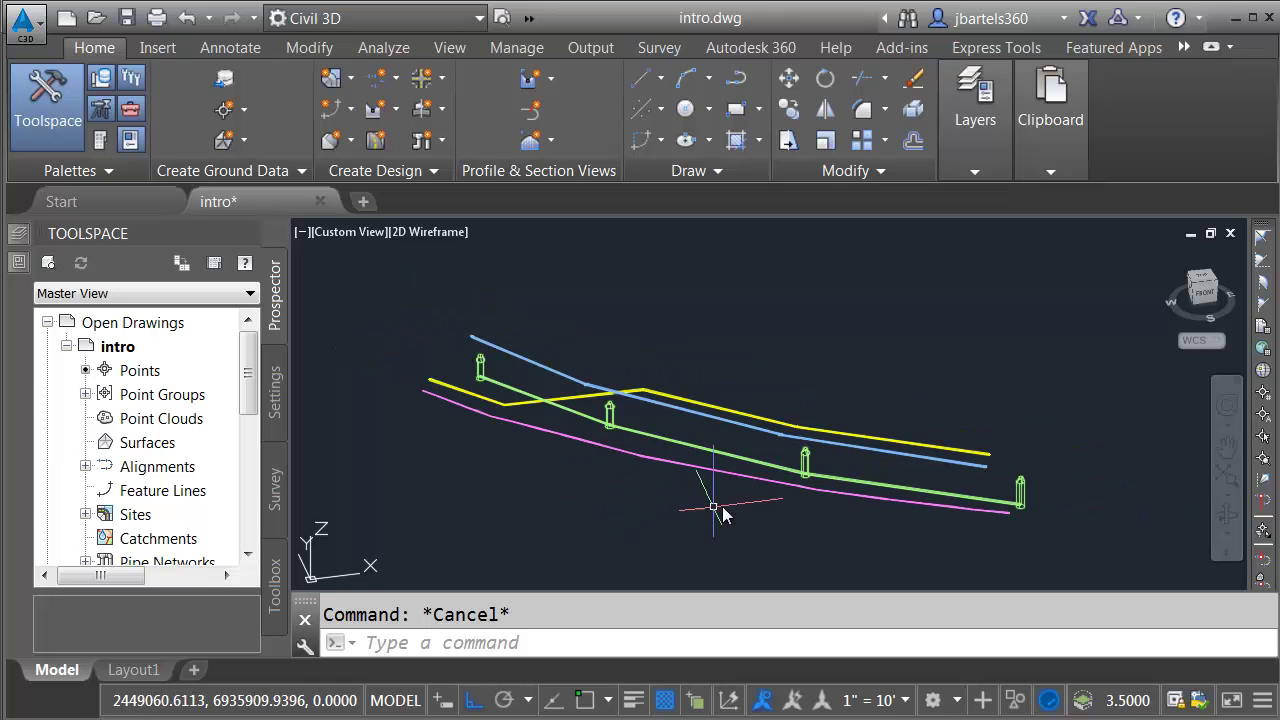
{"action": "left_click", "coordinate": [1055, 291]}
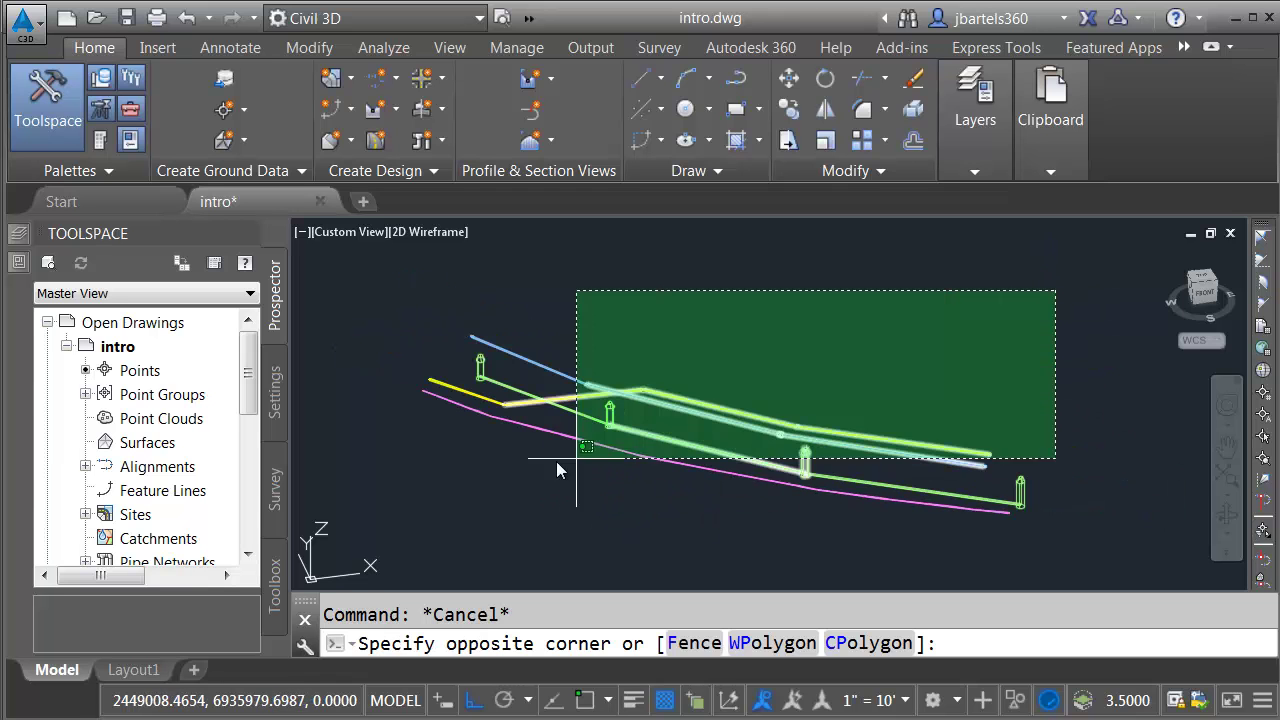
{"action": "left_click", "coordinate": [399, 527]}
{"action": "mouse_move", "coordinate": [18, 265]}
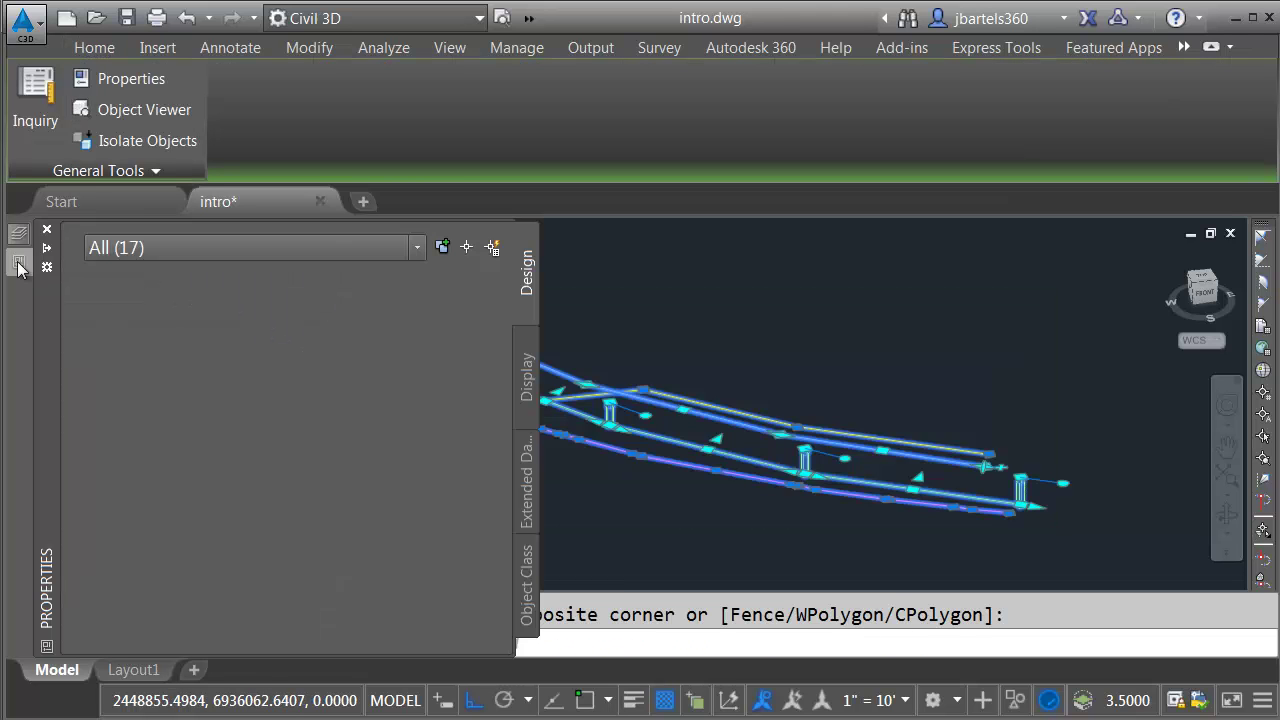
{"action": "left_click", "coordinate": [524, 472]}
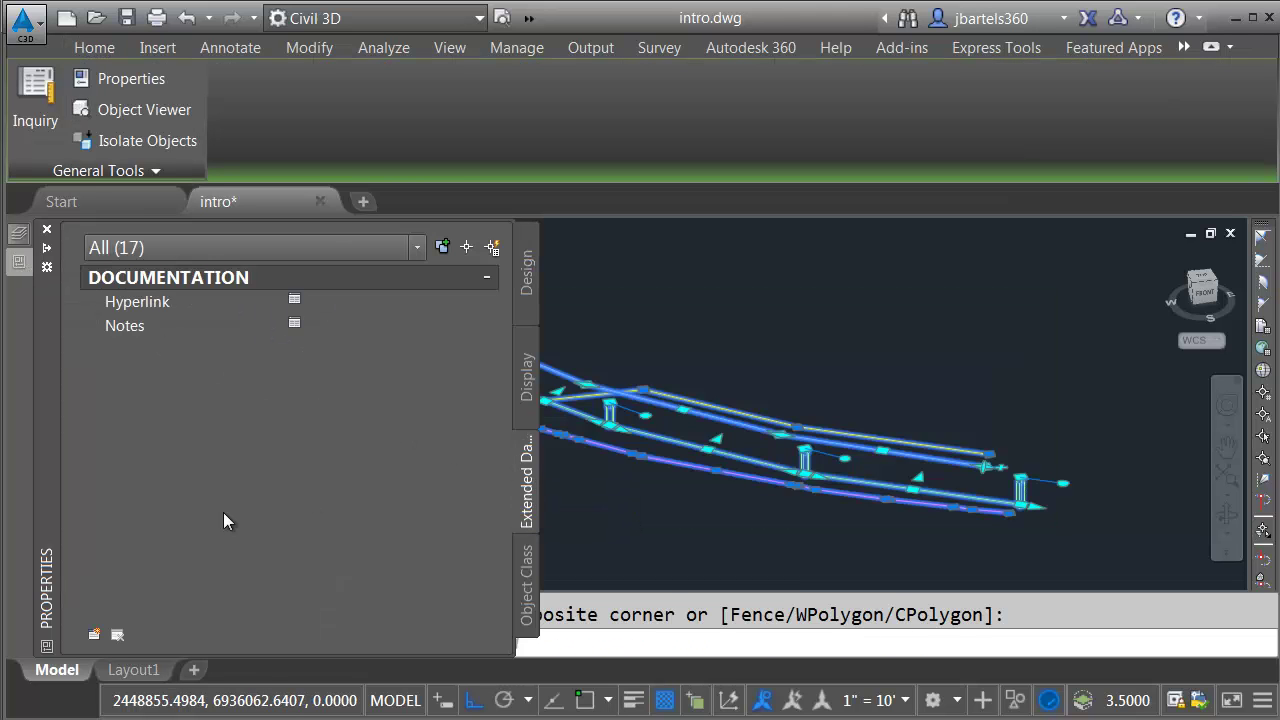
{"action": "left_click", "coordinate": [95, 634]}
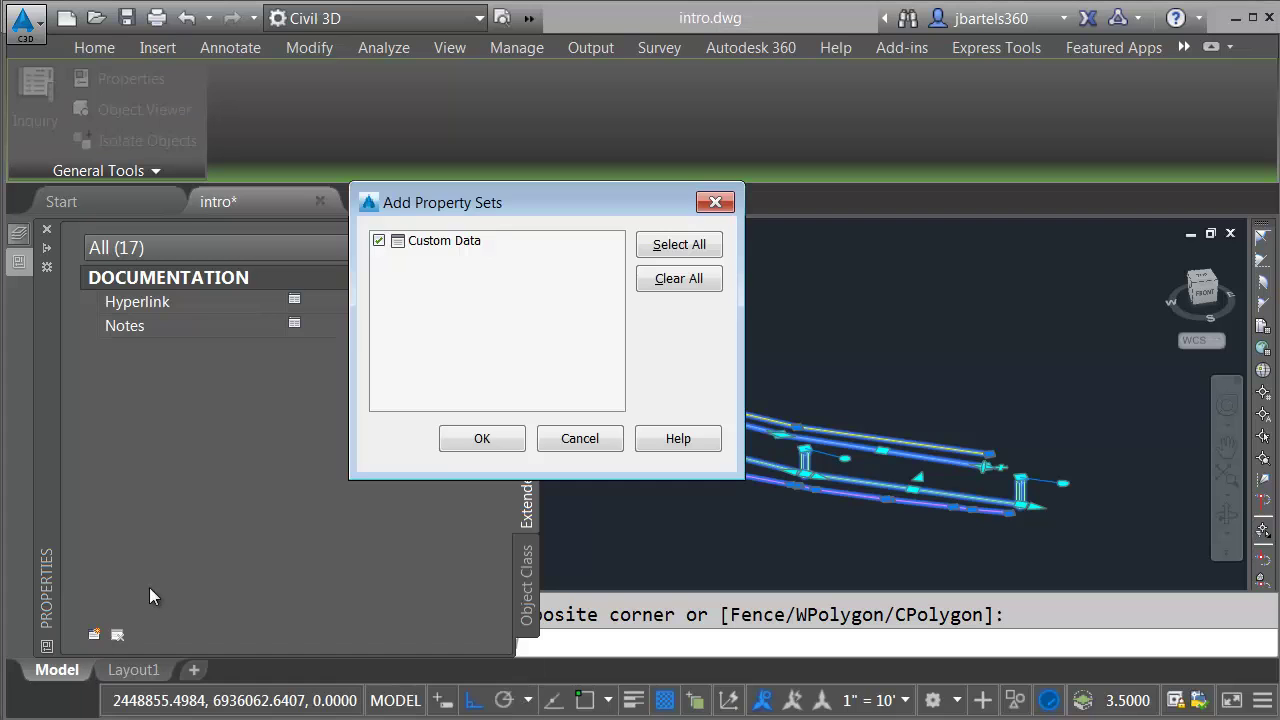
{"action": "left_click", "coordinate": [478, 438]}
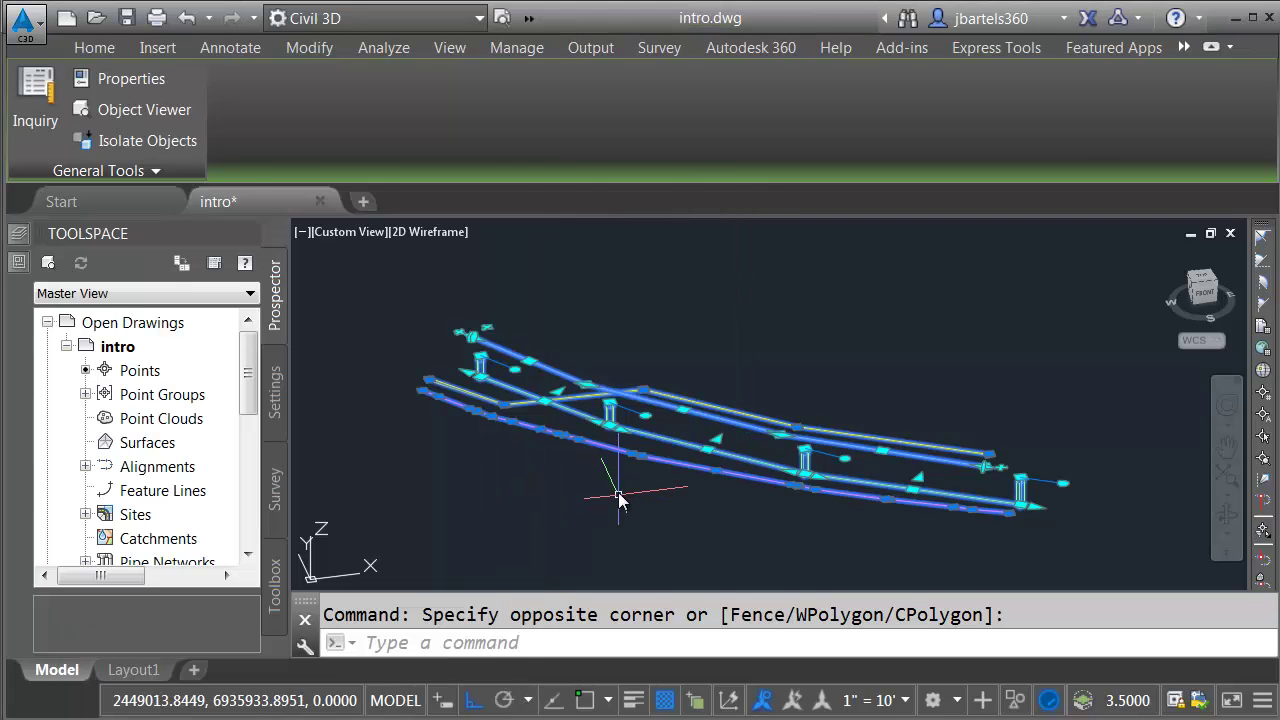
{"action": "key", "text": "Escape"}
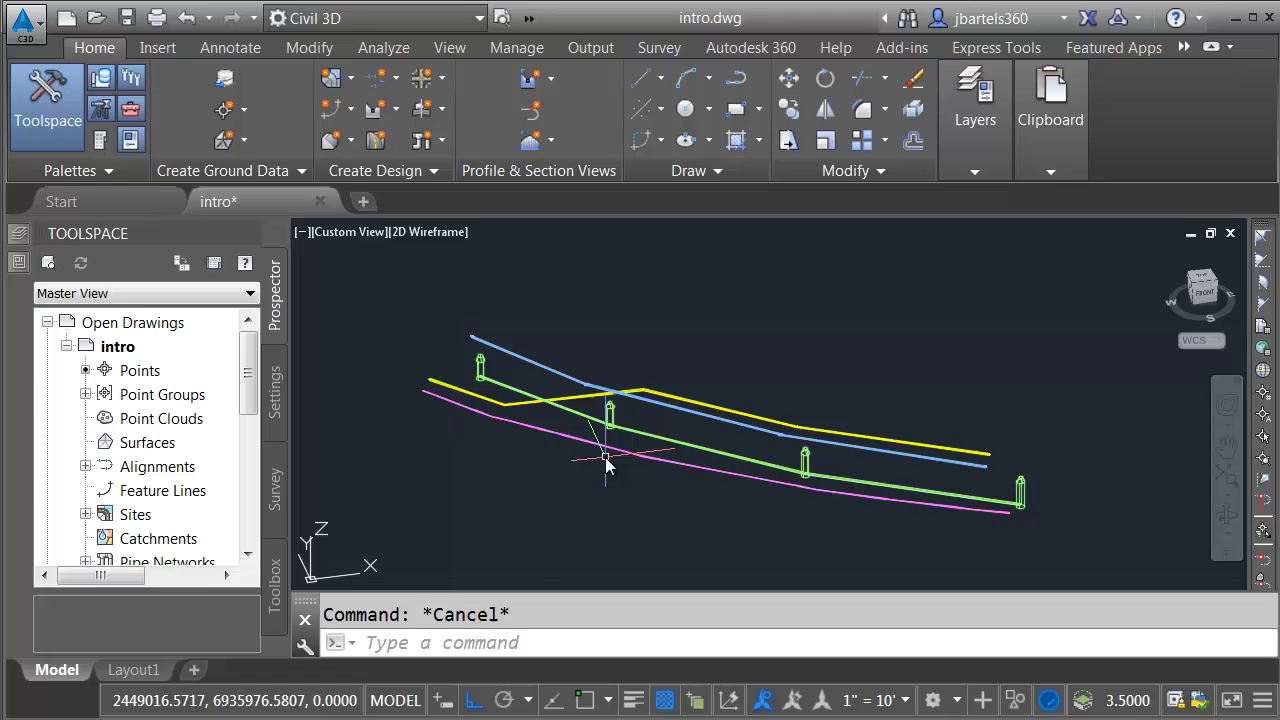
Check the Custom Data values on the magenta Fiber Optic line and on the yellow Gas Main
{"action": "left_click", "coordinate": [596, 452]}
{"action": "mouse_move", "coordinate": [20, 268]}
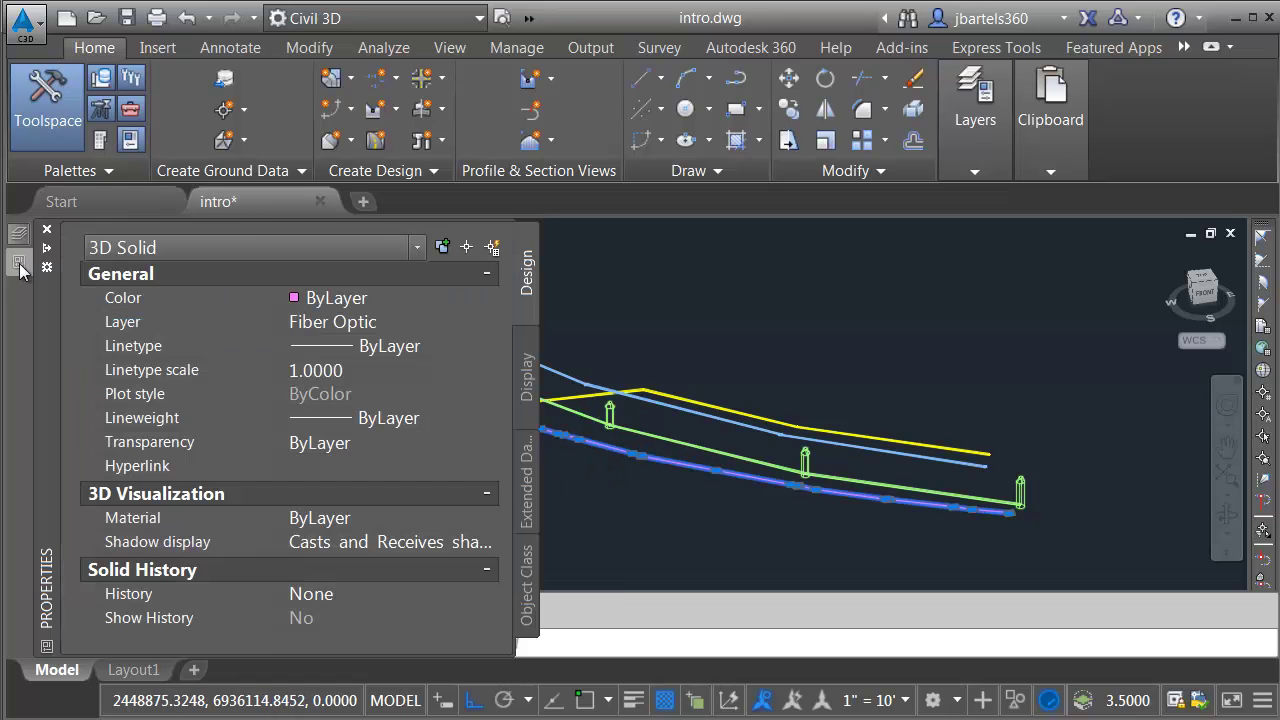
{"action": "left_click", "coordinate": [527, 482]}
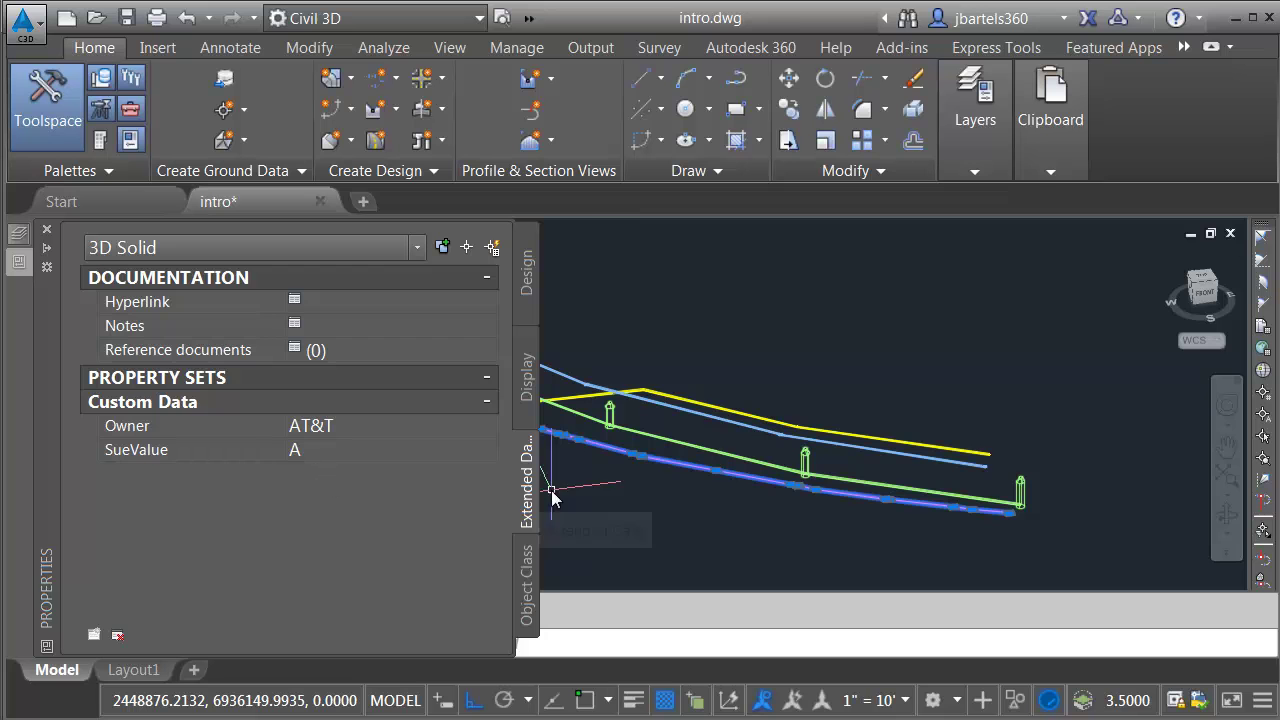
{"action": "key", "text": "Escape"}
{"action": "left_click", "coordinate": [518, 410]}
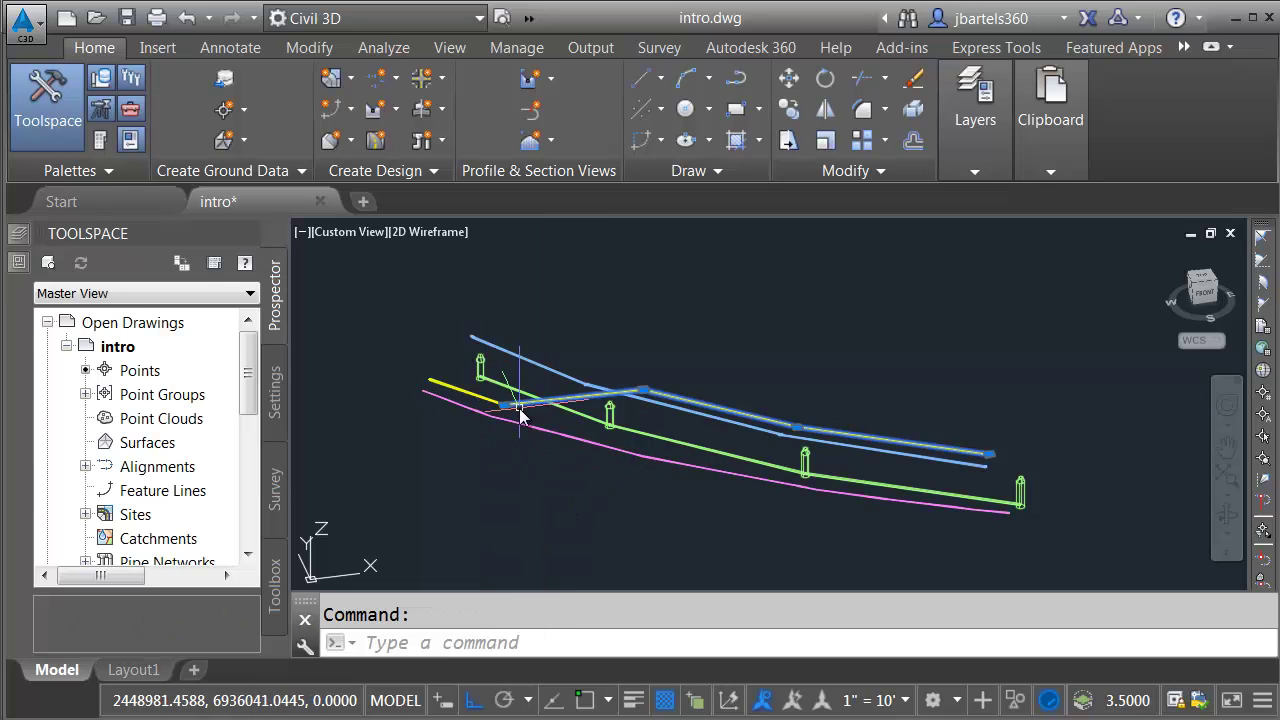
{"action": "mouse_move", "coordinate": [107, 320]}
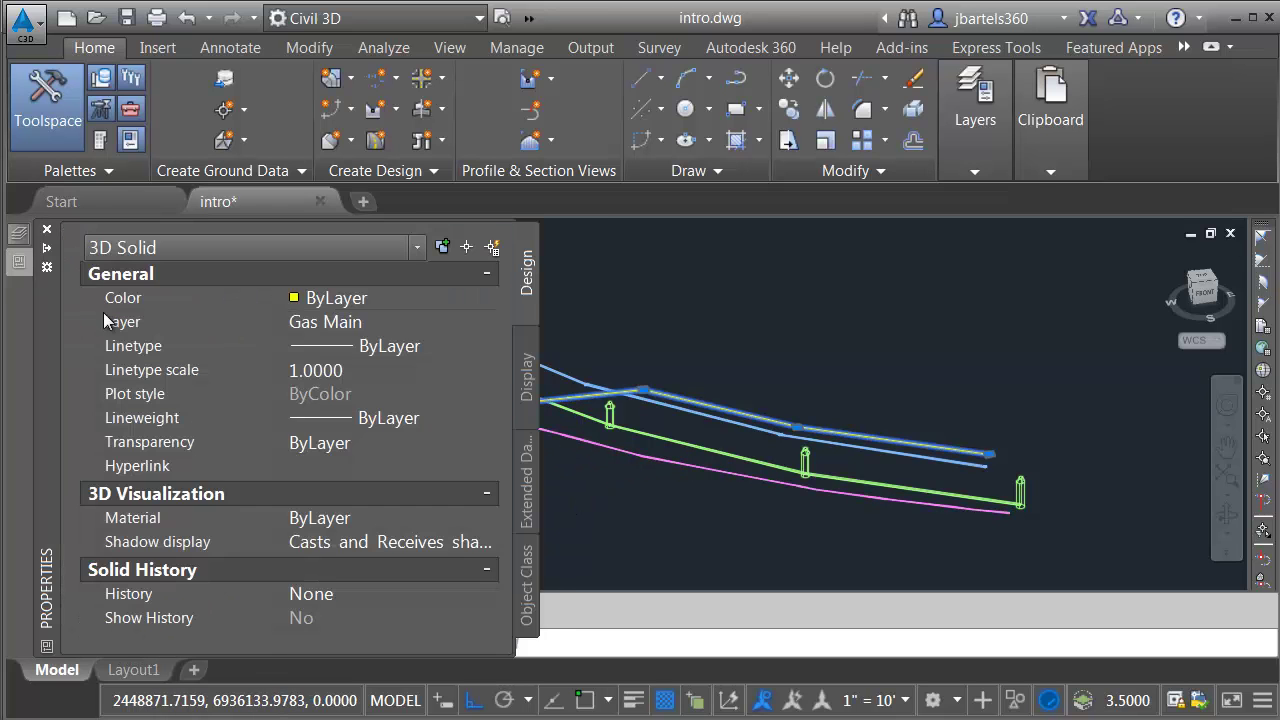
{"action": "left_click", "coordinate": [525, 480]}
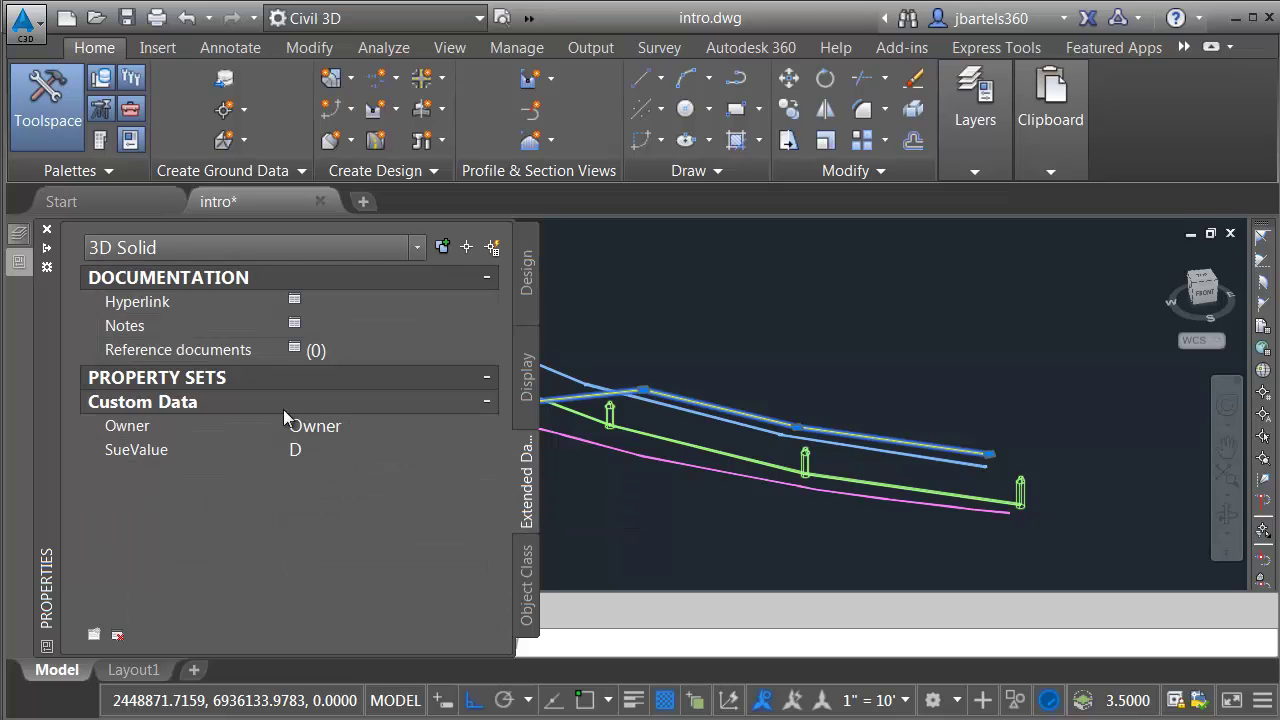
{"action": "key", "text": "Escape"}
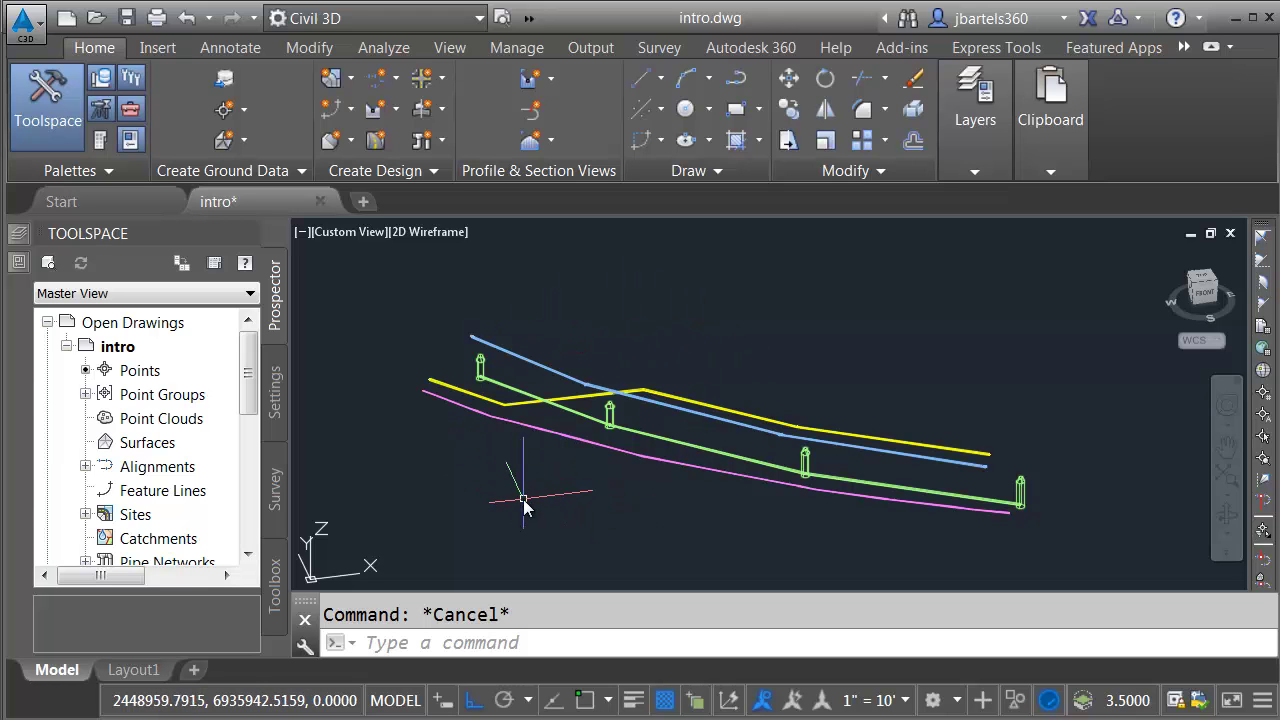
Open the drawing sample-utils.dwg from the exercises folder
{"action": "left_click", "coordinate": [96, 19]}
{"action": "left_click", "coordinate": [275, 154]}
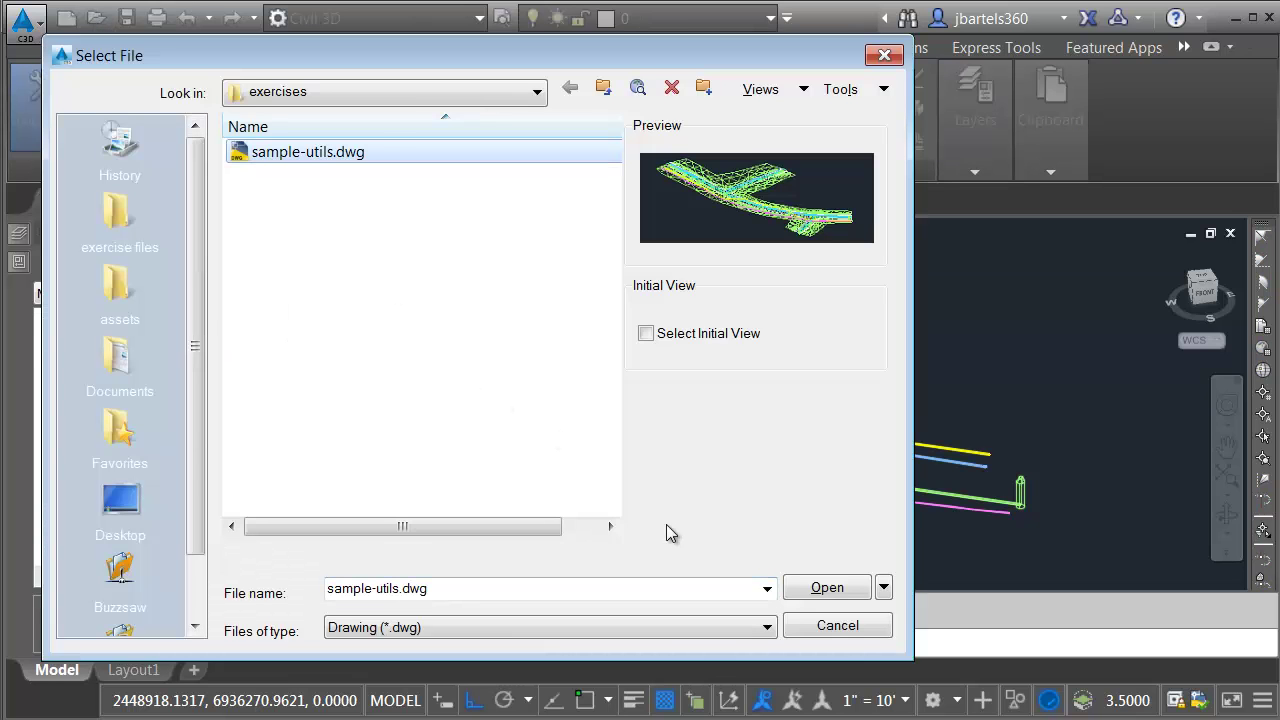
{"action": "left_click", "coordinate": [810, 590]}
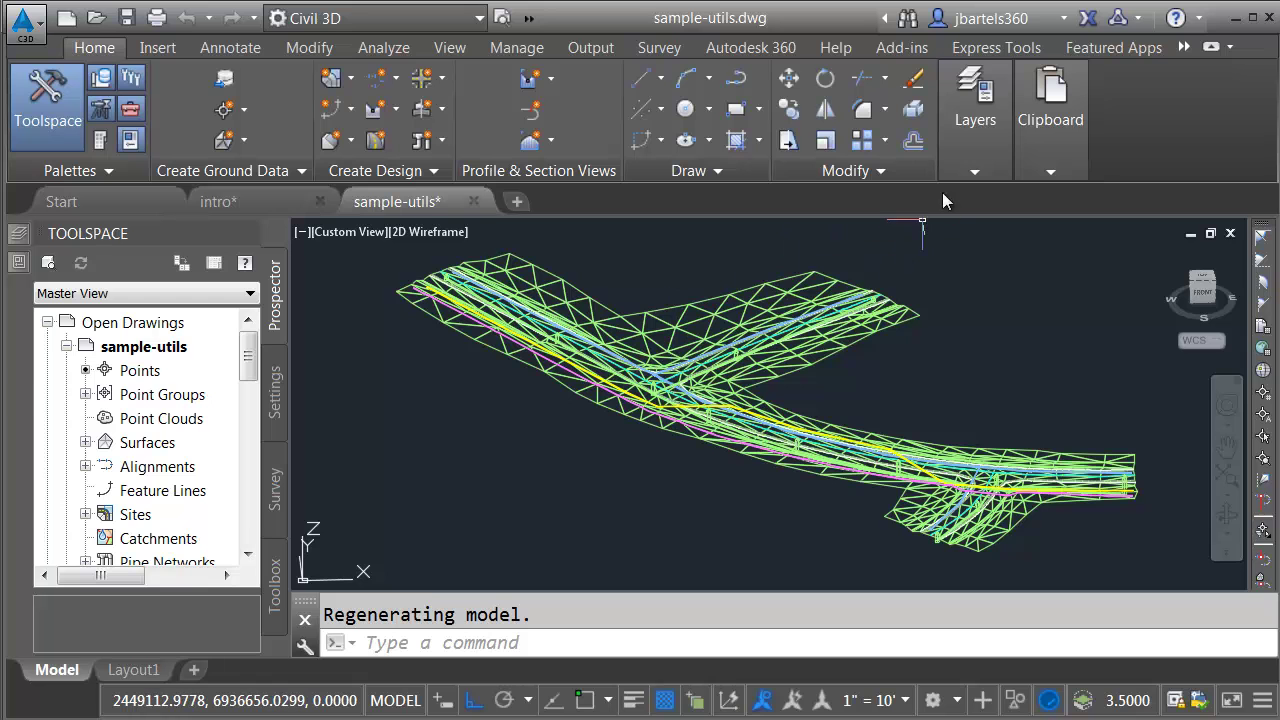
Freeze the layer of the green triangulated surface so only the utility lines and structures show
{"action": "left_click", "coordinate": [972, 172]}
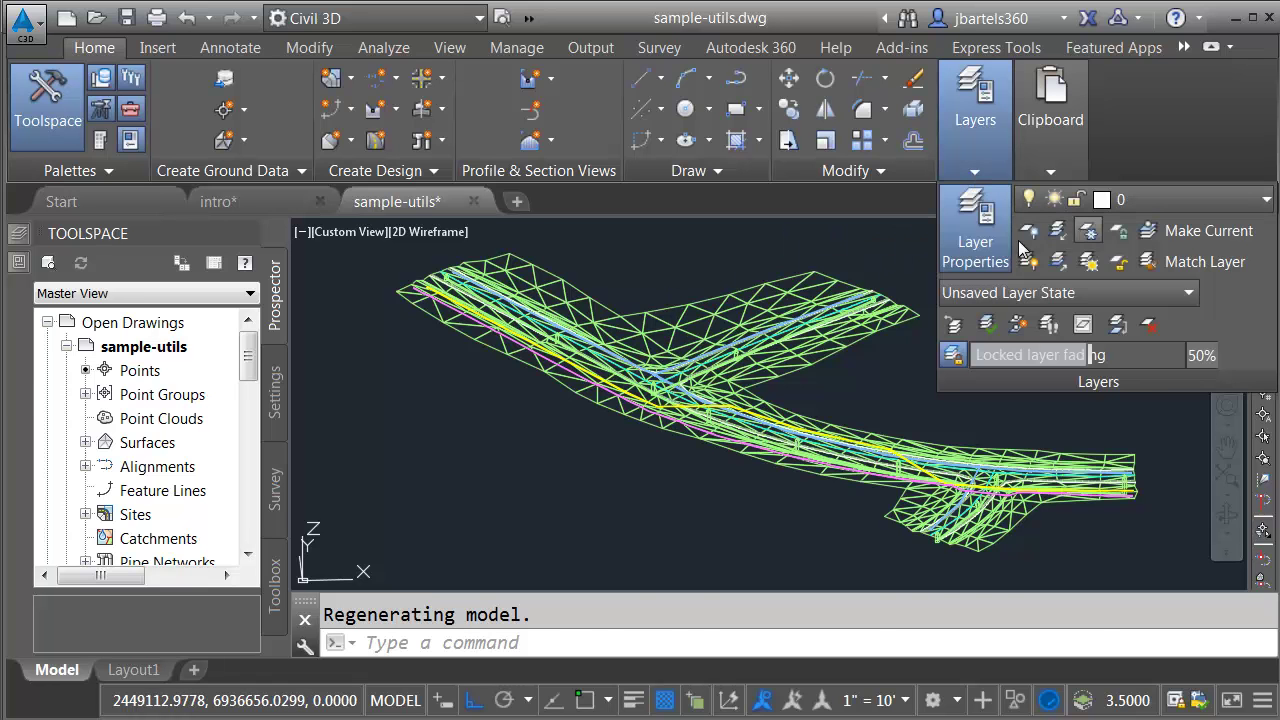
{"action": "left_click", "coordinate": [1089, 230]}
{"action": "left_click", "coordinate": [674, 287]}
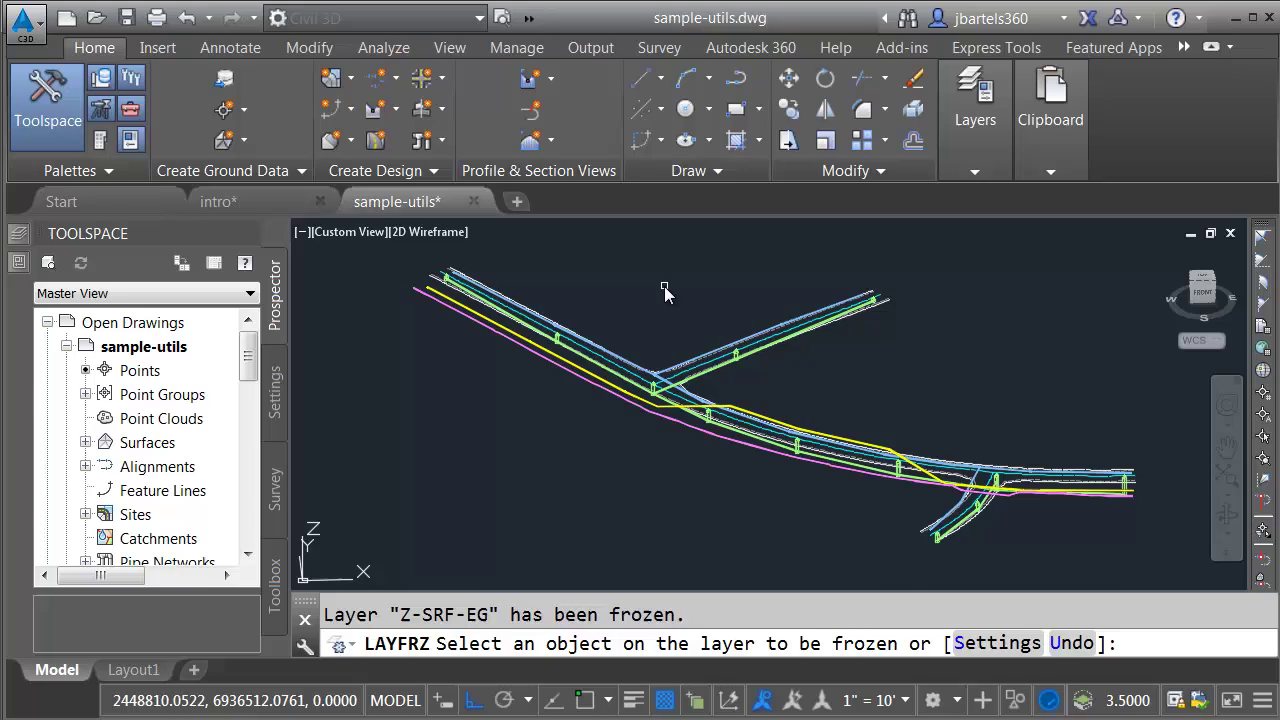
{"action": "key", "text": "Escape"}
Inspect the extended data of the green manhole structure just below the yellow gas line
{"action": "scroll", "coordinate": [663, 357], "scroll_direction": "up", "scroll_amount": 5}
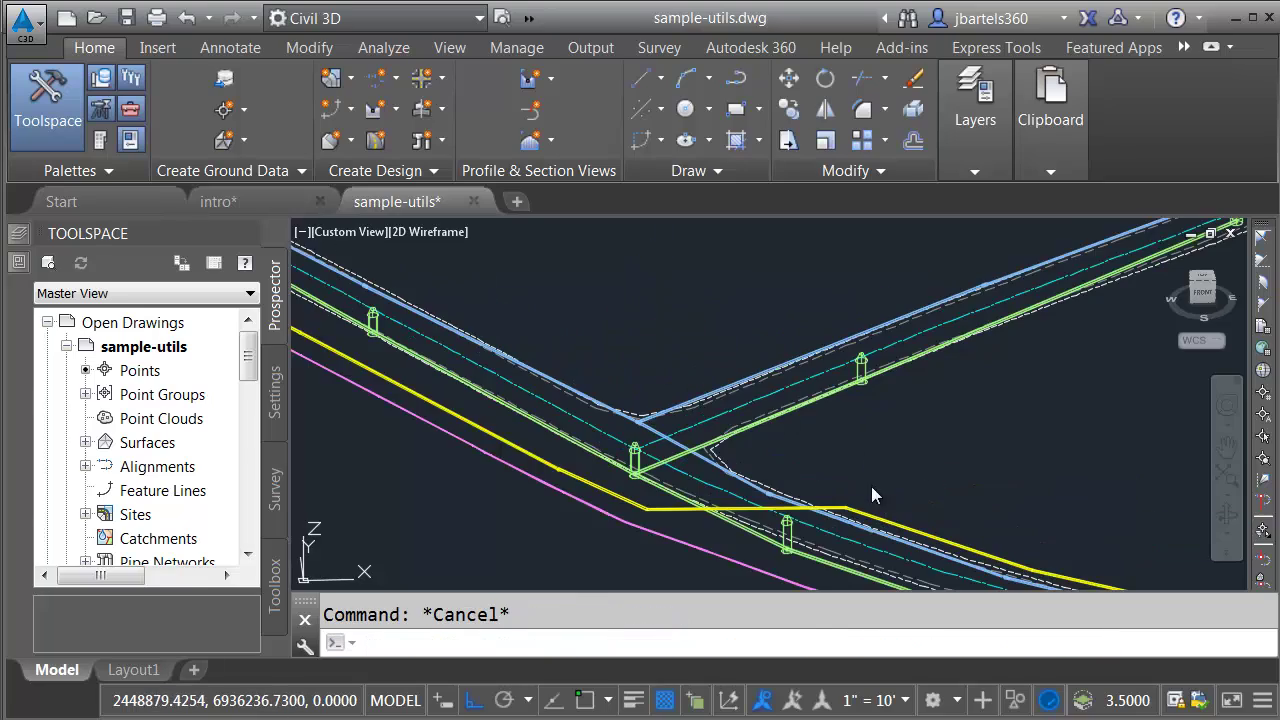
{"action": "mouse_move", "coordinate": [871, 486]}
{"action": "middle_mouse_down", "text": "shift"}
{"action": "mouse_move", "coordinate": [791, 454]}
{"action": "mouse_move", "coordinate": [867, 478]}
{"action": "middle_mouse_up", "text": "shift"}
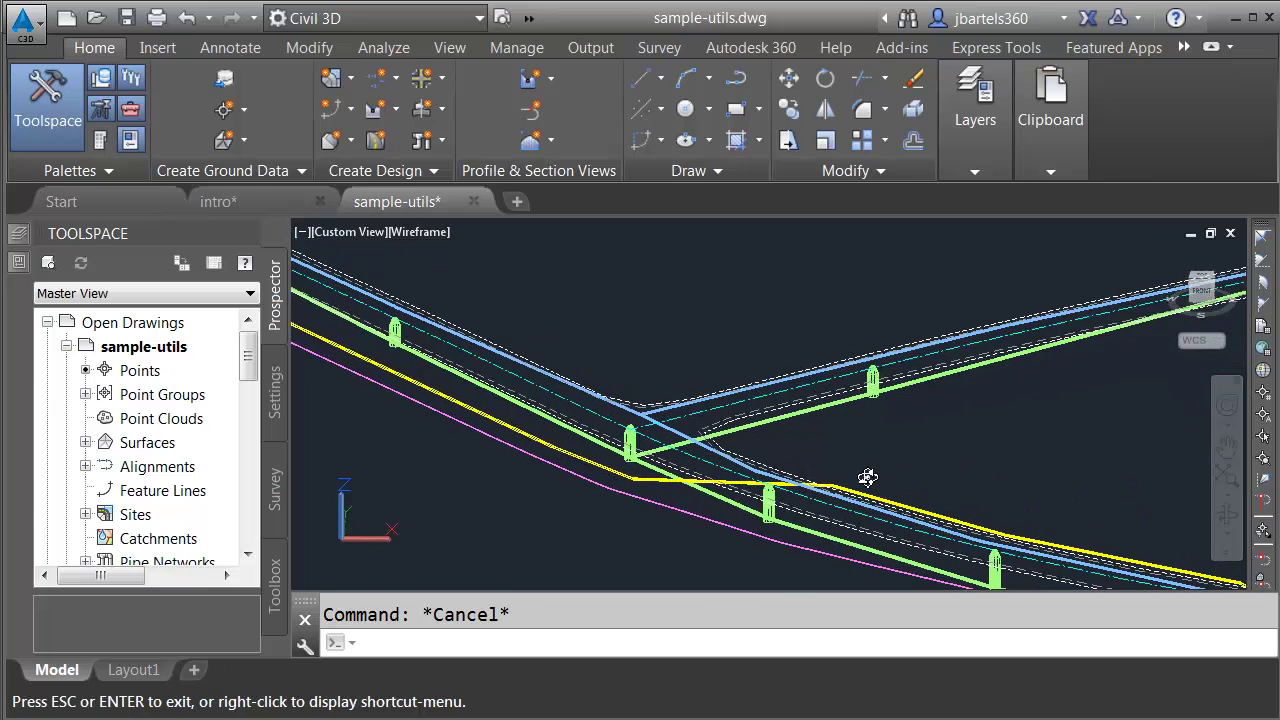
{"action": "left_click", "coordinate": [768, 505]}
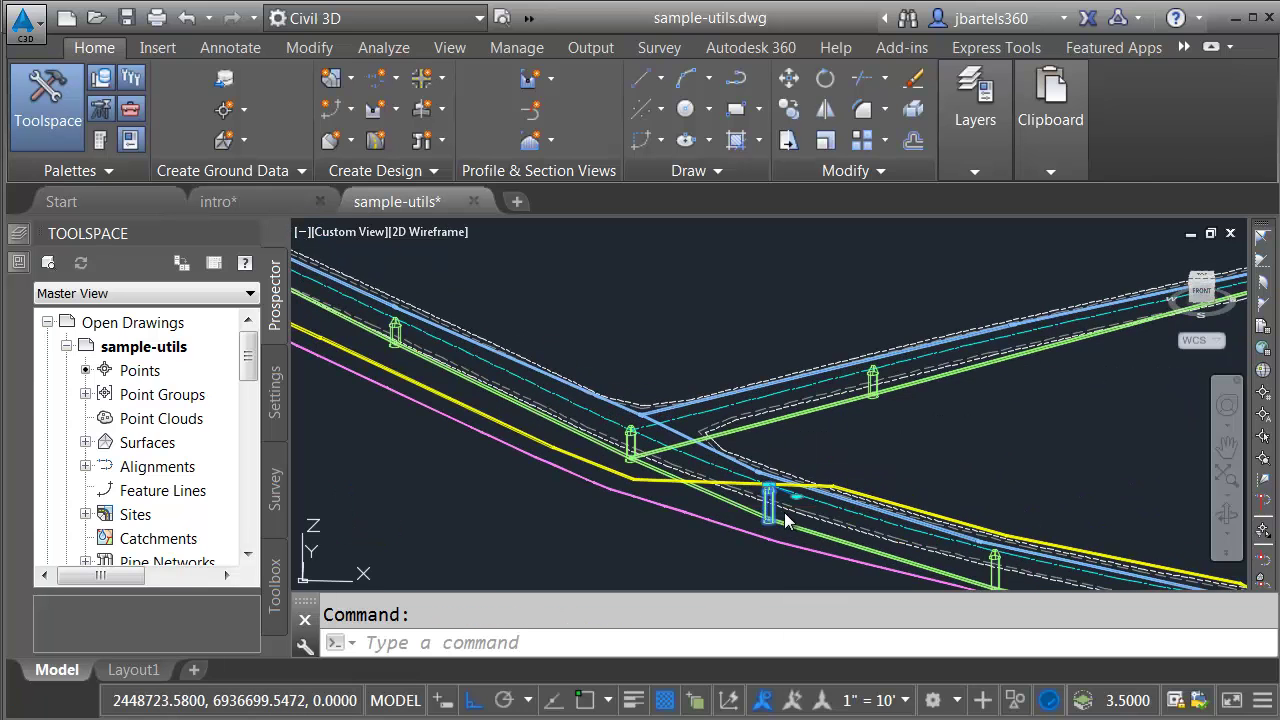
{"action": "key", "text": "ctrl+1"}
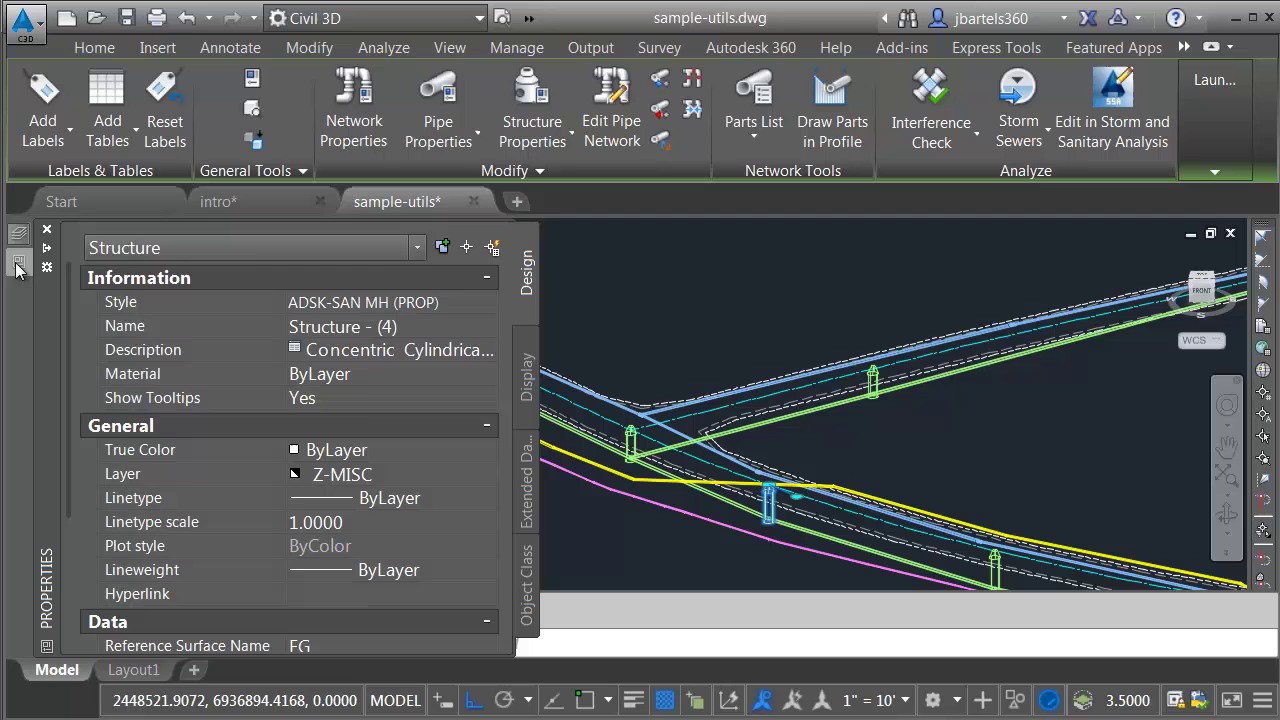
{"action": "left_click", "coordinate": [524, 485]}
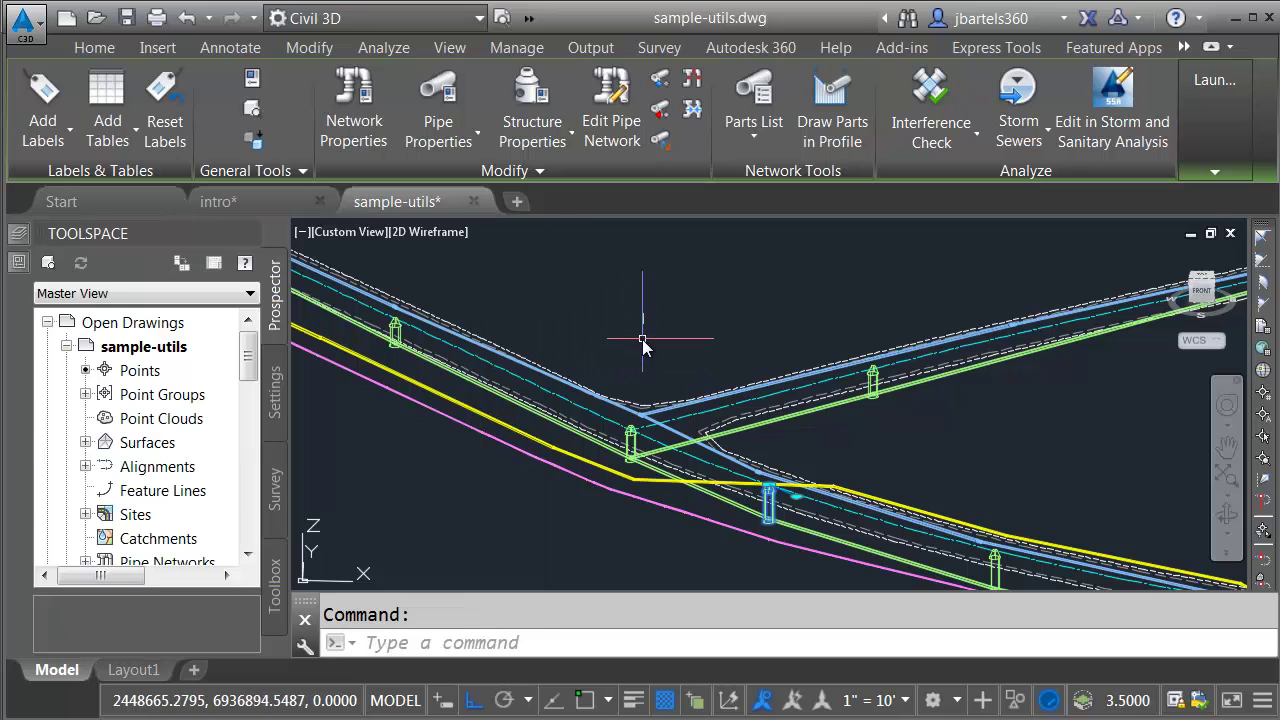
{"action": "key", "text": "ctrl+1"}
{"action": "key", "text": "Escape"}
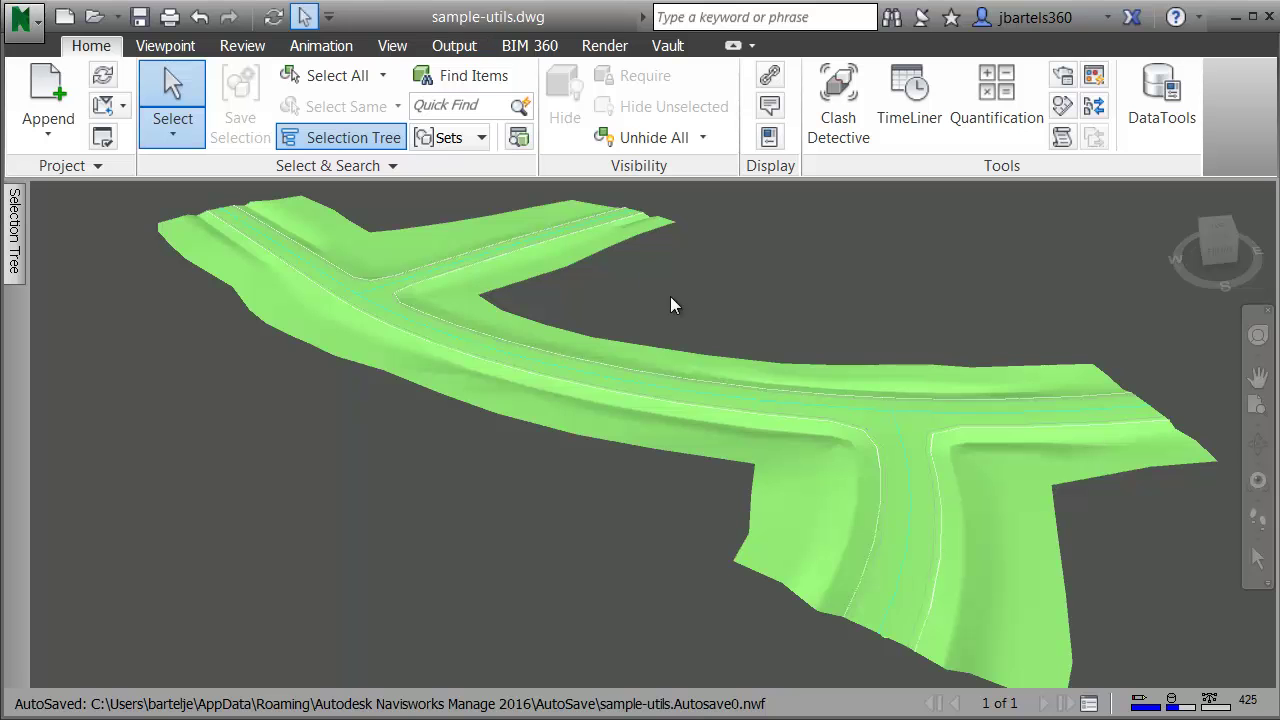
Hide the green corridor surface that covers the utility lines and structures
{"action": "left_click", "coordinate": [529, 270]}
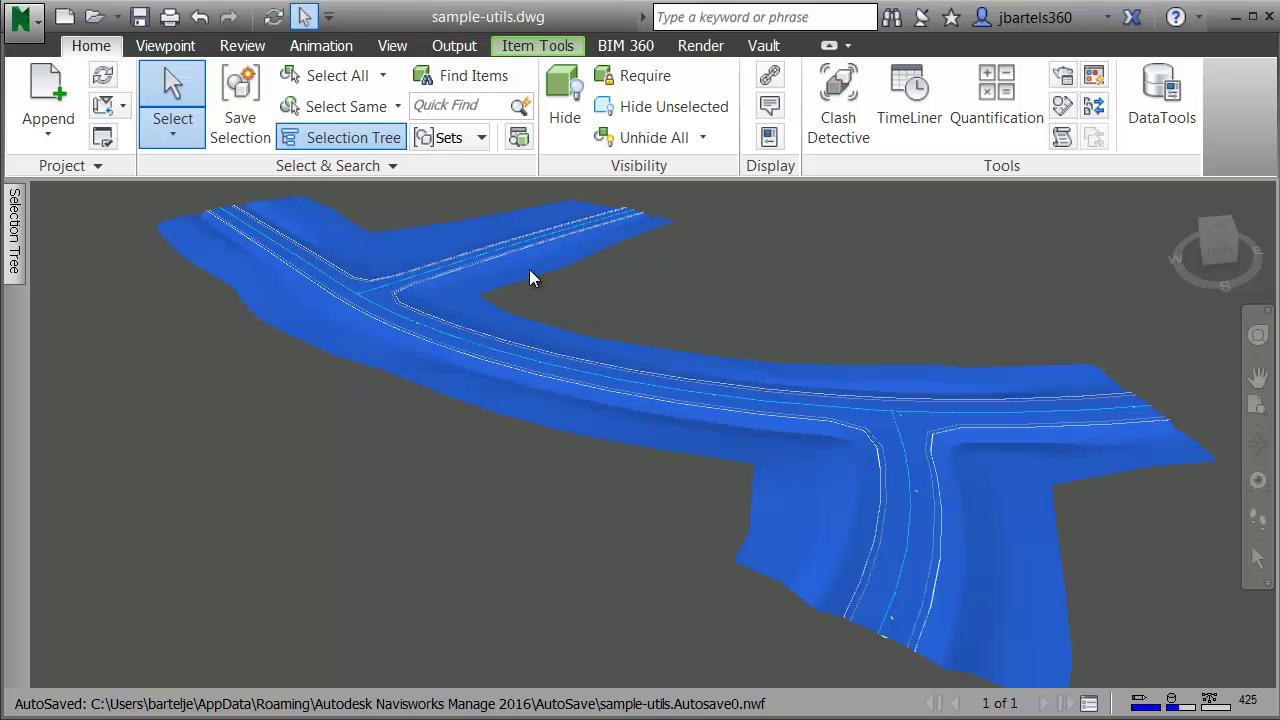
{"action": "left_click", "coordinate": [562, 95]}
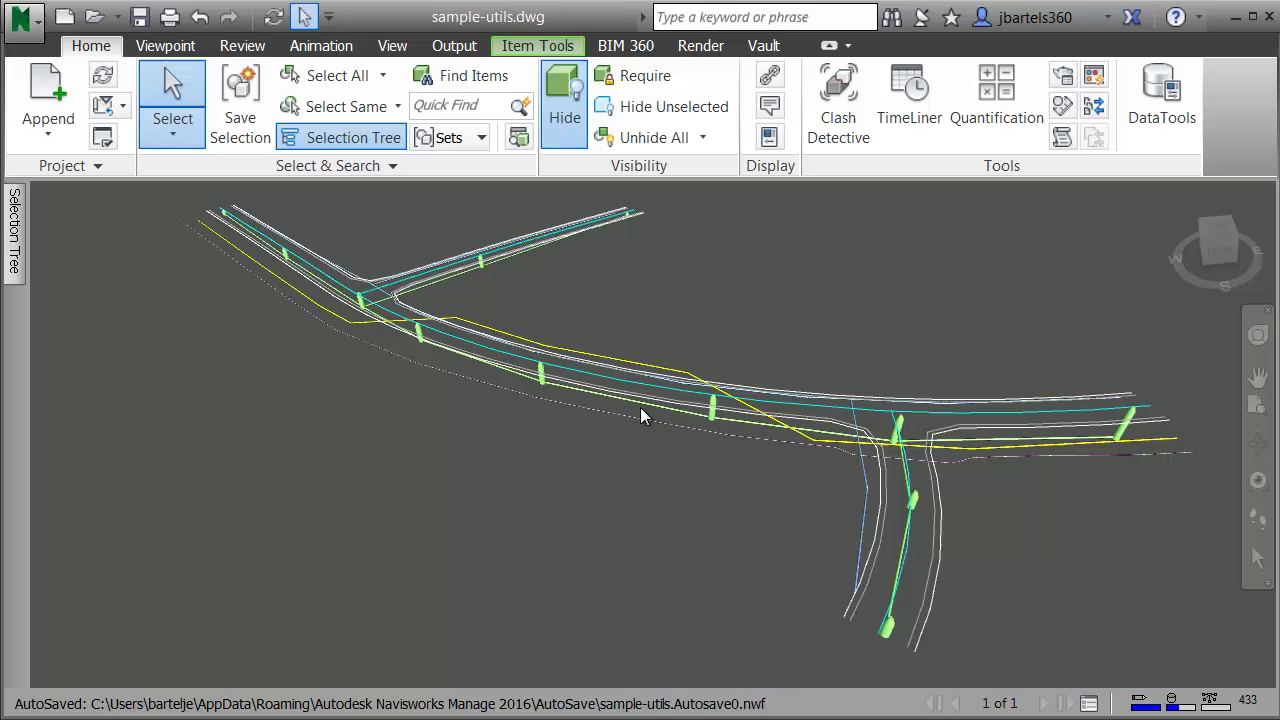
Examine the property categories of the green manhole structure near the yellow gas line, including Custom Data, and check the gas line's Custom Data
{"action": "left_click", "coordinate": [713, 418]}
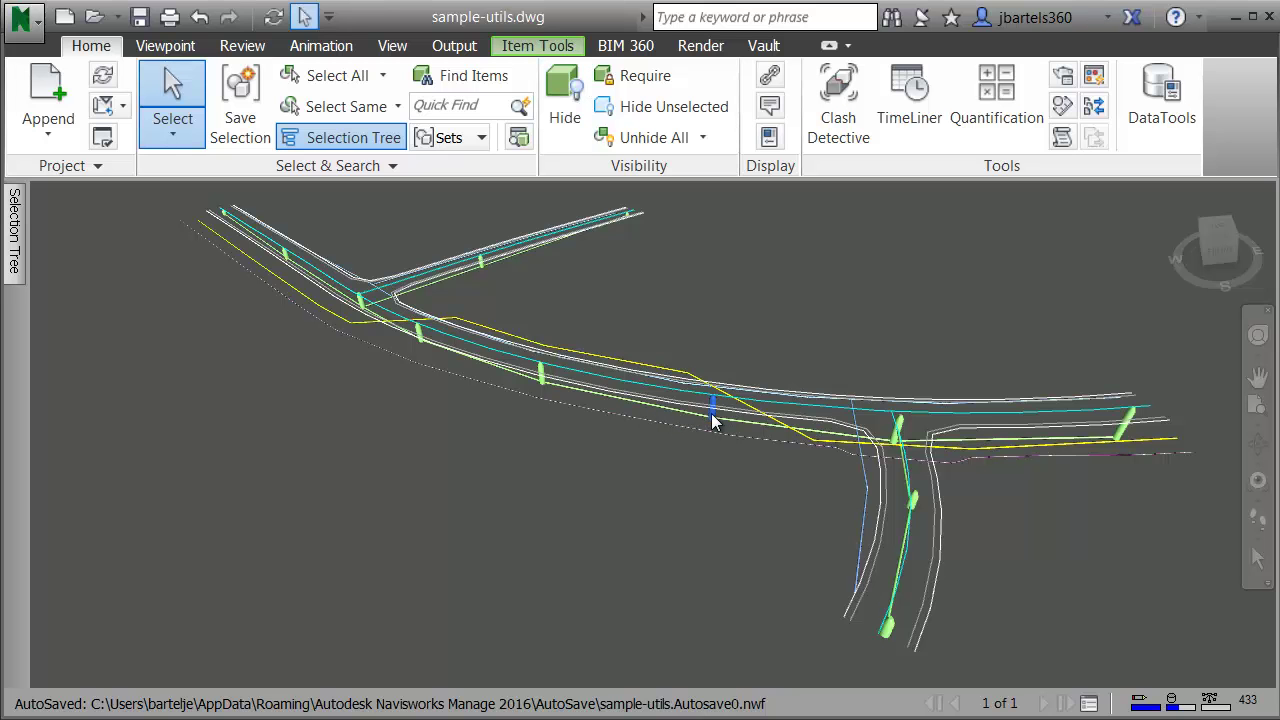
{"action": "scroll", "coordinate": [713, 420], "scroll_direction": "up", "scroll_amount": 10}
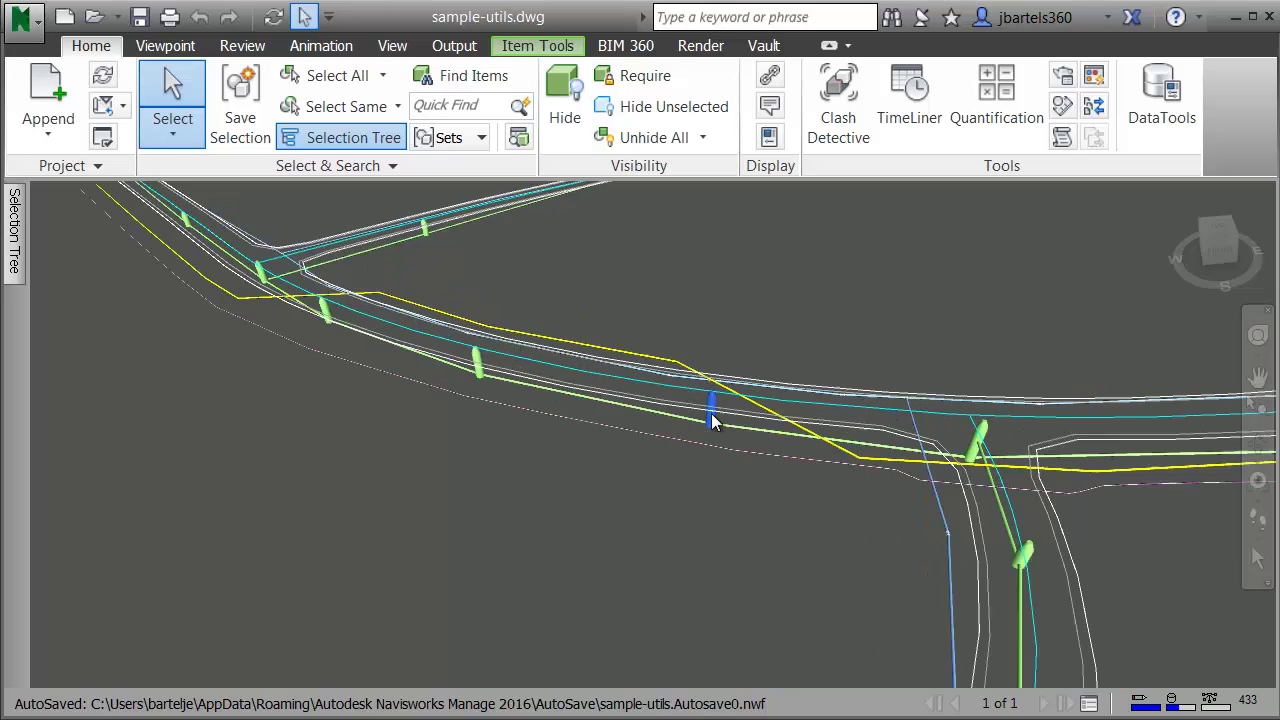
{"action": "left_click", "coordinate": [770, 137]}
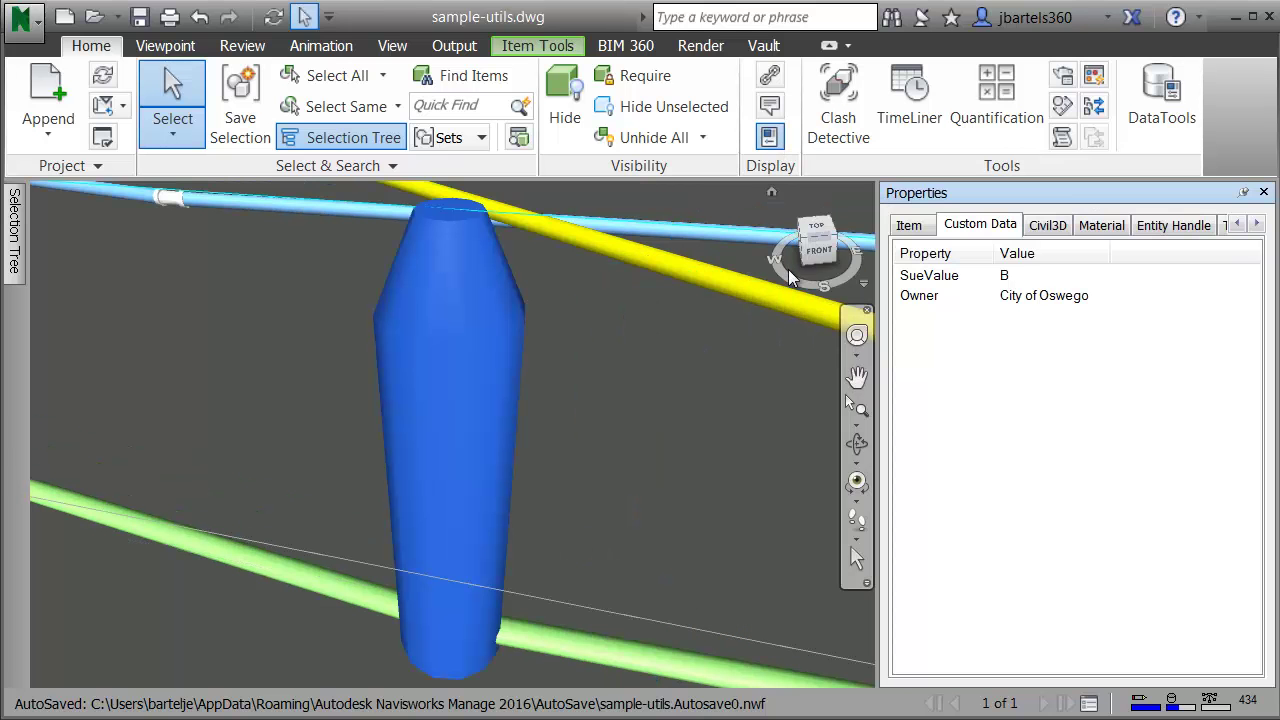
{"action": "left_click", "coordinate": [910, 230]}
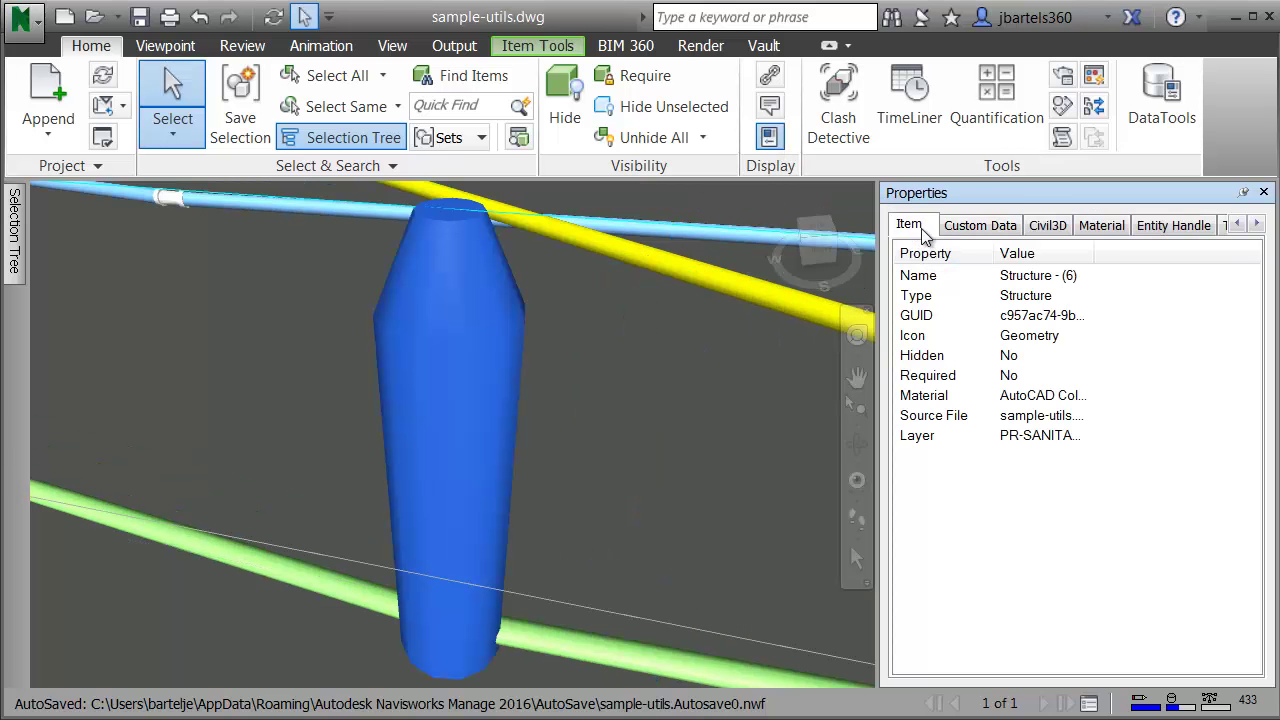
{"action": "left_click", "coordinate": [1048, 226]}
{"action": "left_click", "coordinate": [1104, 227]}
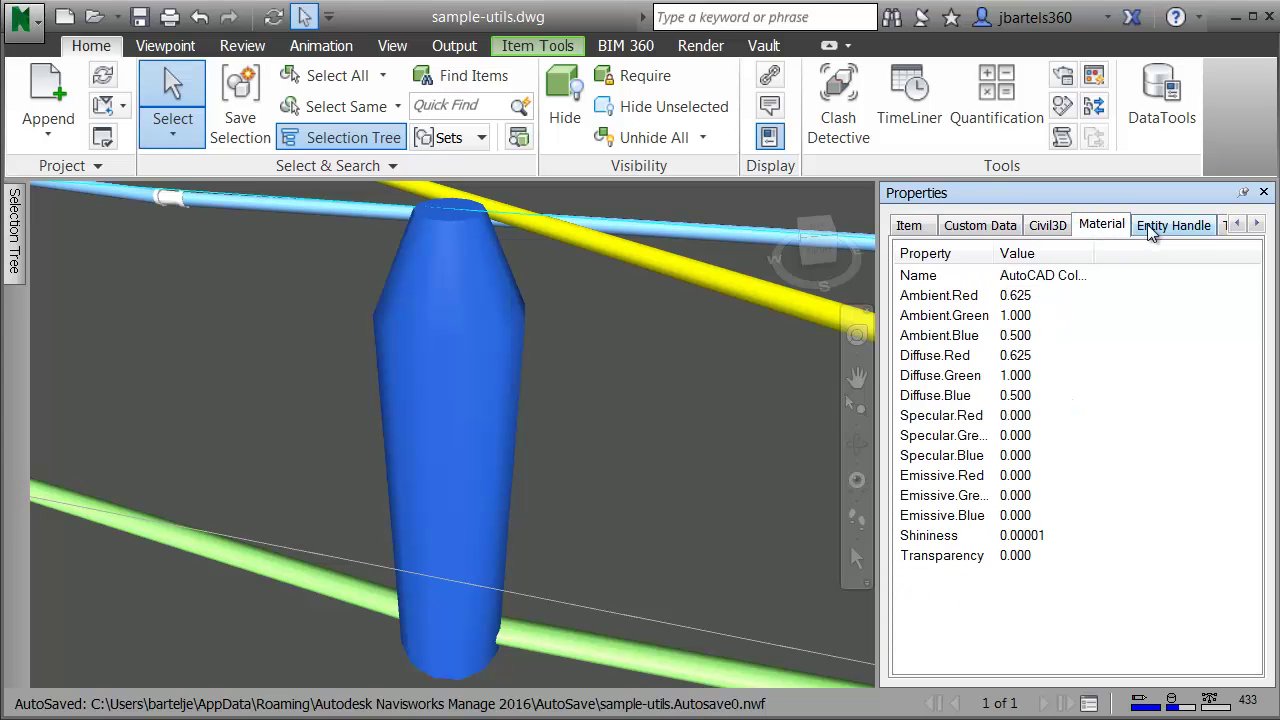
{"action": "left_click", "coordinate": [1150, 228]}
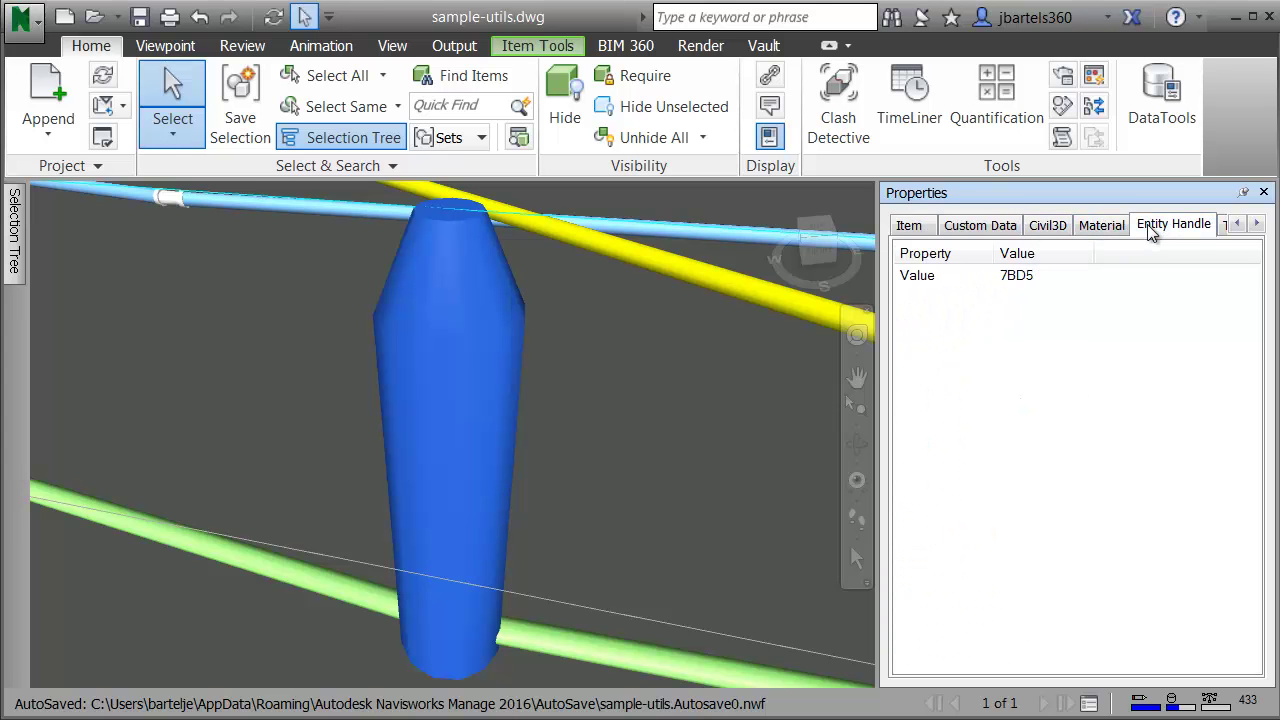
{"action": "left_click", "coordinate": [972, 229]}
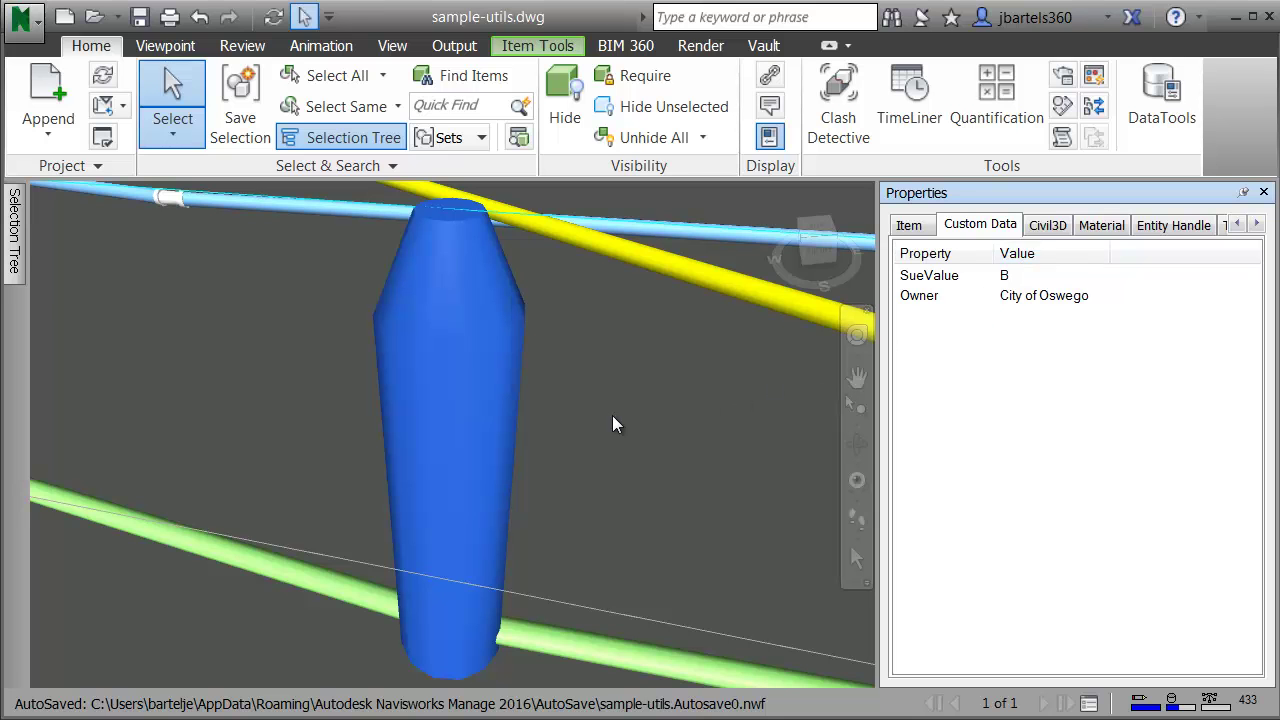
{"action": "left_click", "coordinate": [645, 256]}
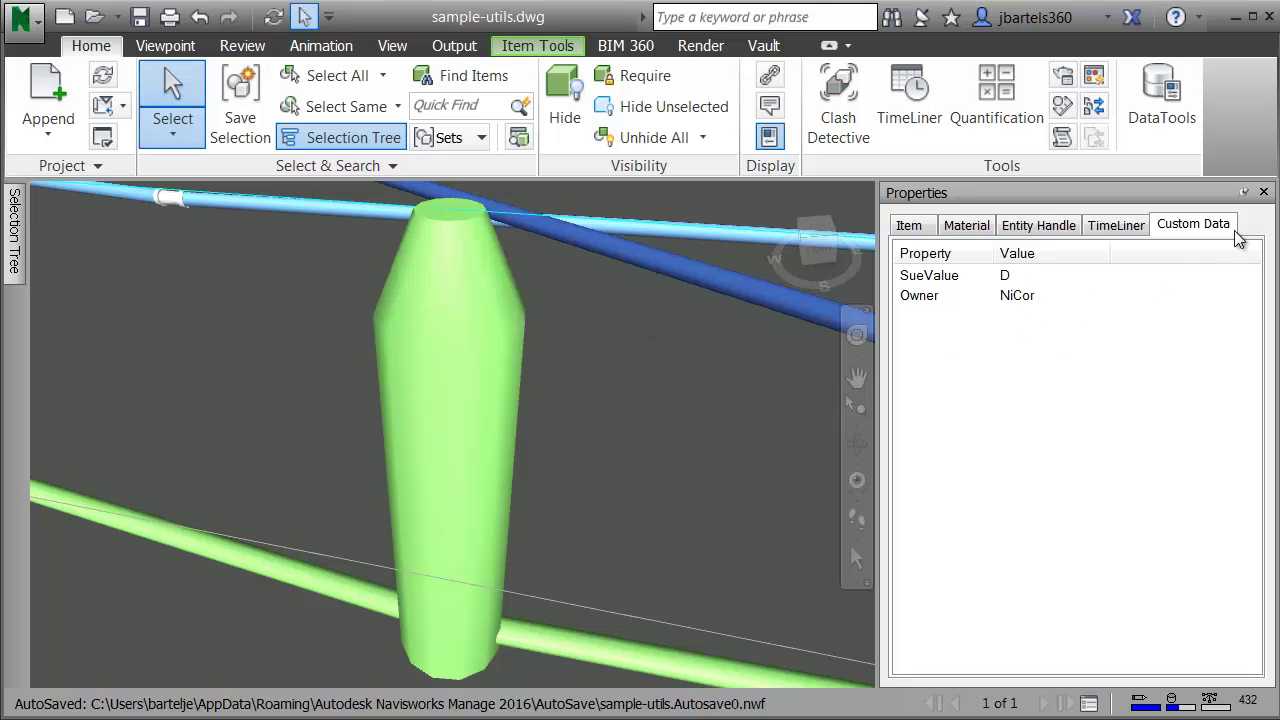
{"action": "left_click", "coordinate": [1263, 193]}
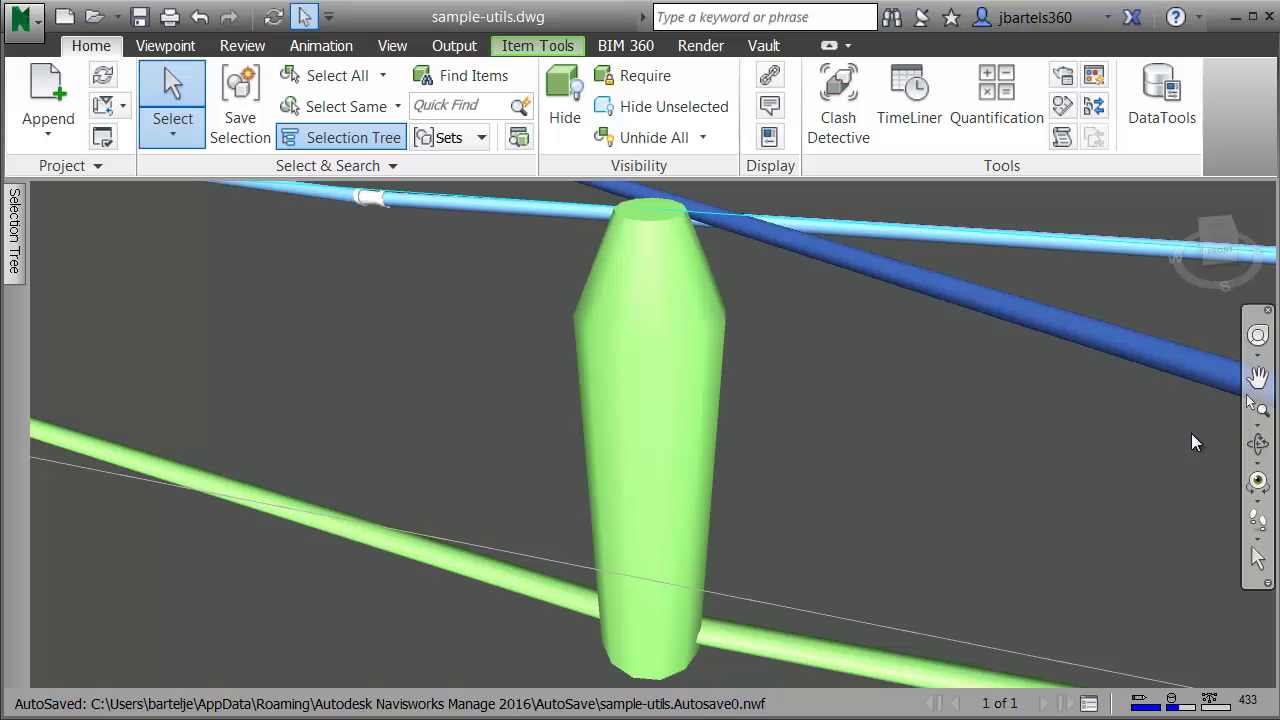
Return to the full model extents and use Find Items to select all objects whose Custom Data SueValue is A
{"action": "left_click", "coordinate": [1257, 423]}
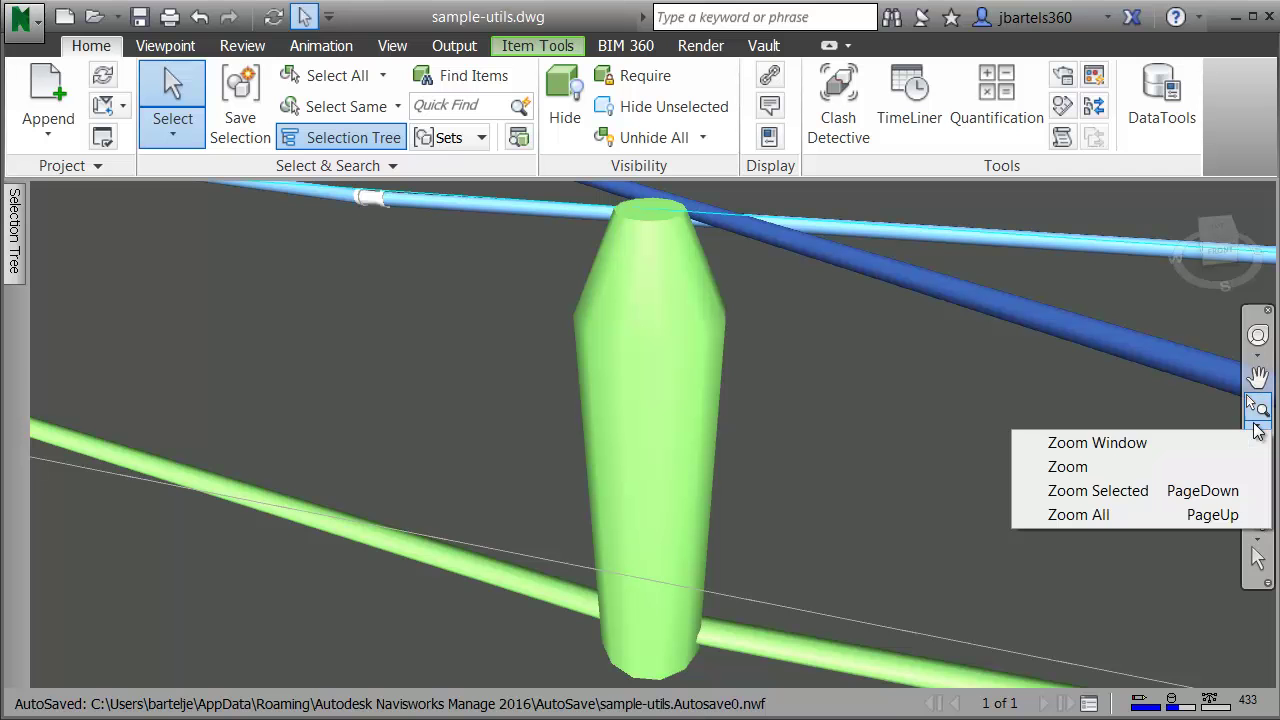
{"action": "left_click", "coordinate": [1105, 506]}
{"action": "left_click", "coordinate": [791, 362]}
{"action": "scroll", "coordinate": [754, 352], "scroll_direction": "up", "scroll_amount": 5}
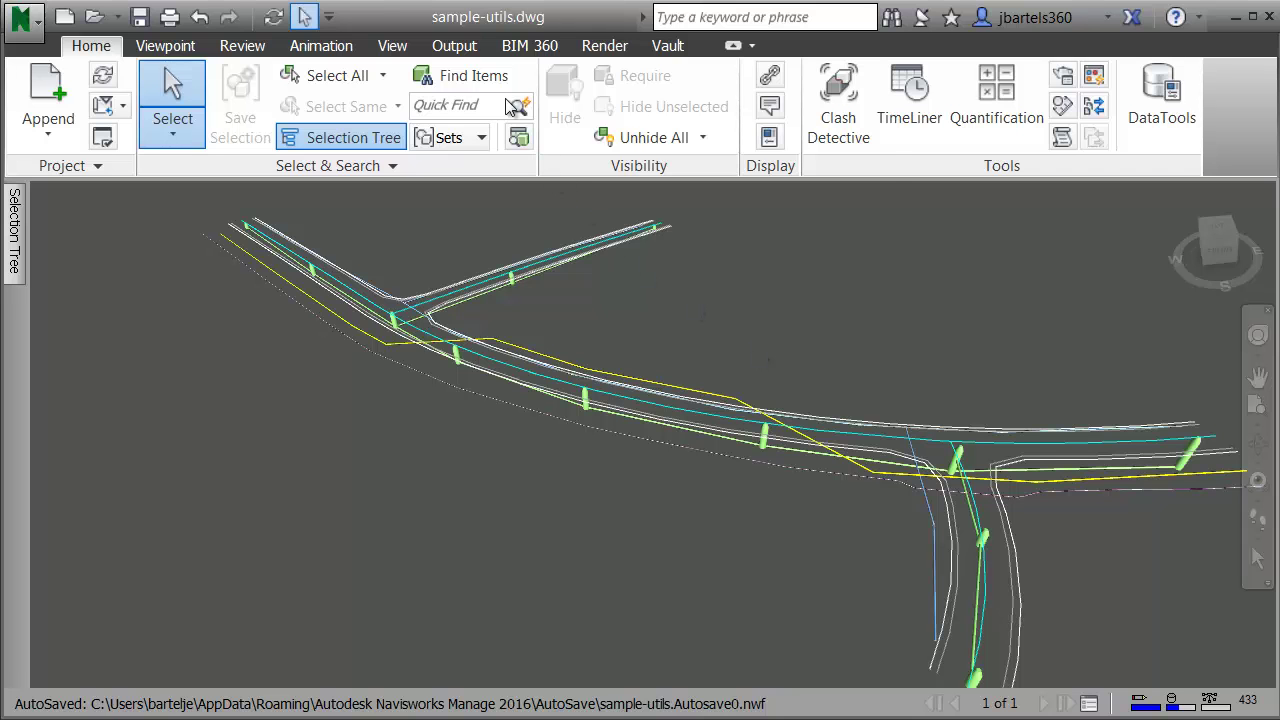
{"action": "left_click", "coordinate": [487, 77]}
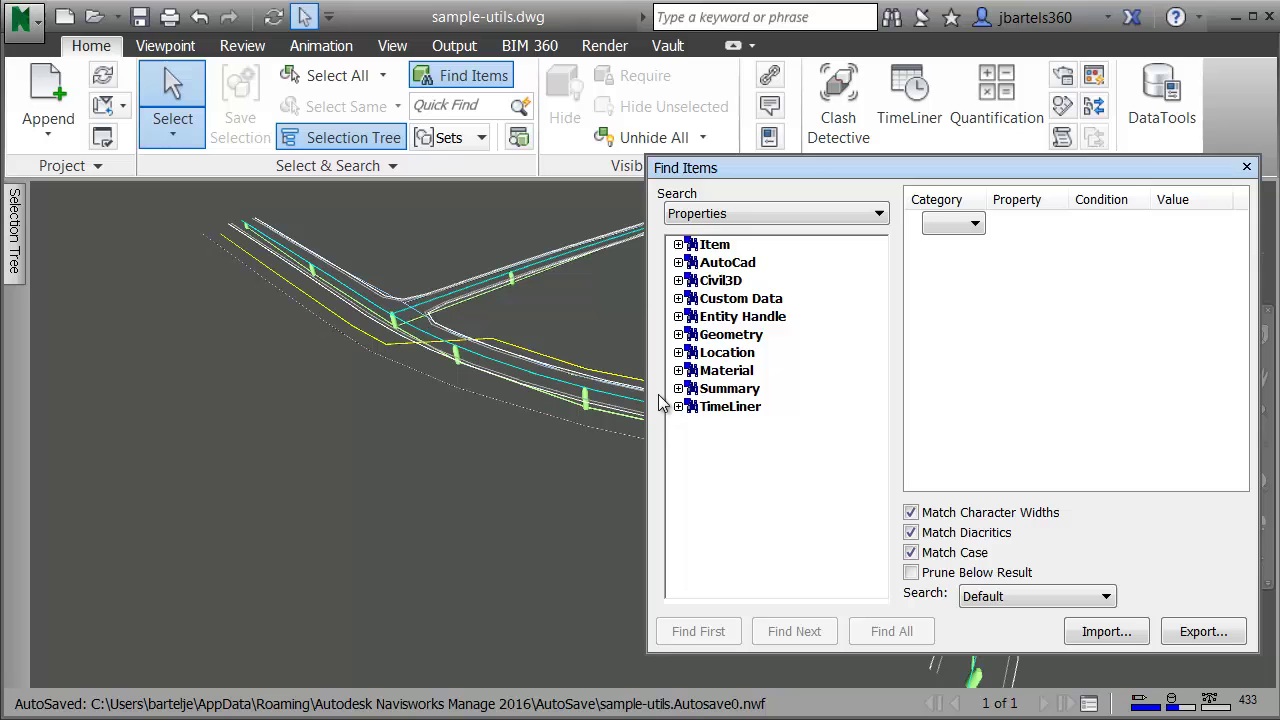
{"action": "left_click", "coordinate": [679, 299]}
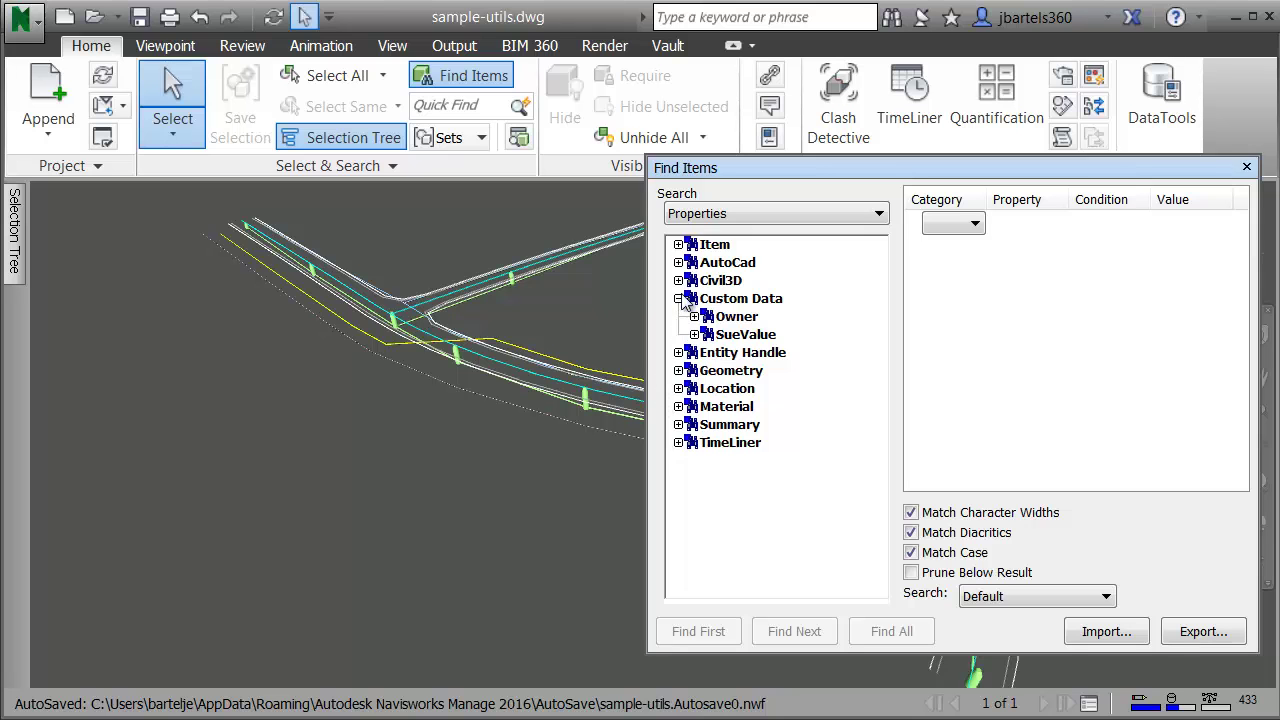
{"action": "left_click", "coordinate": [694, 334]}
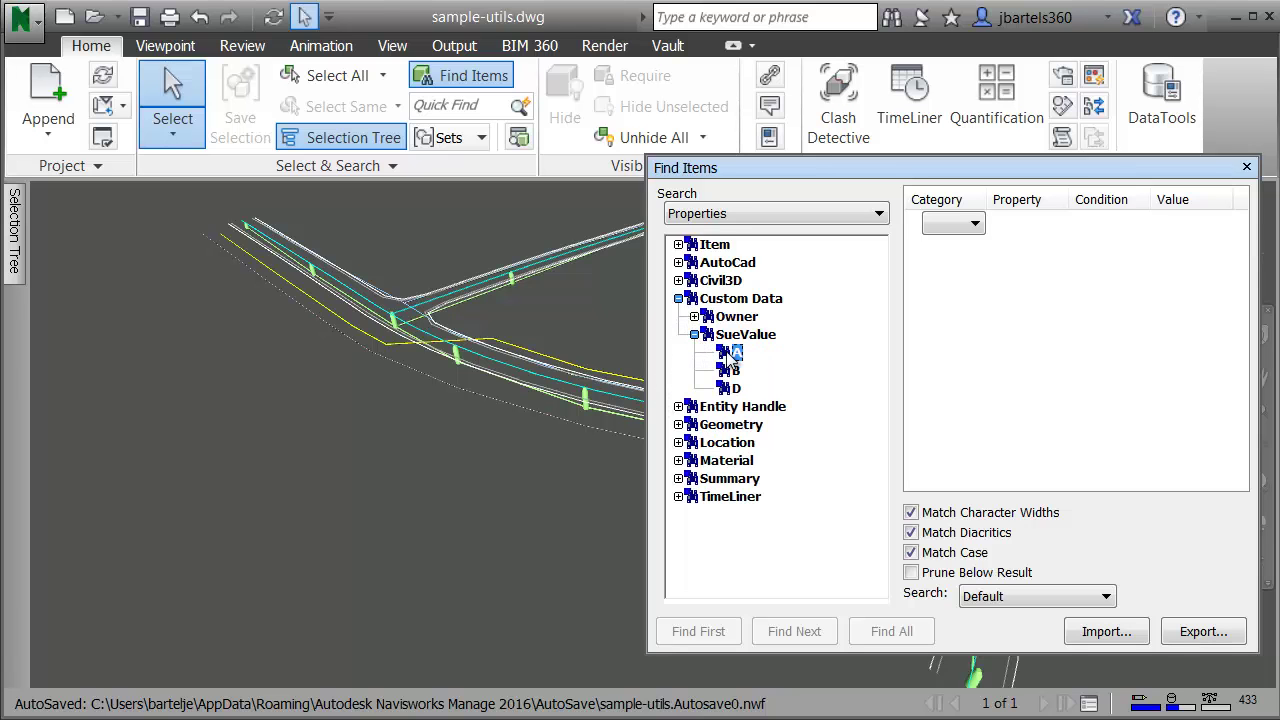
{"action": "right_click", "coordinate": [730, 355]}
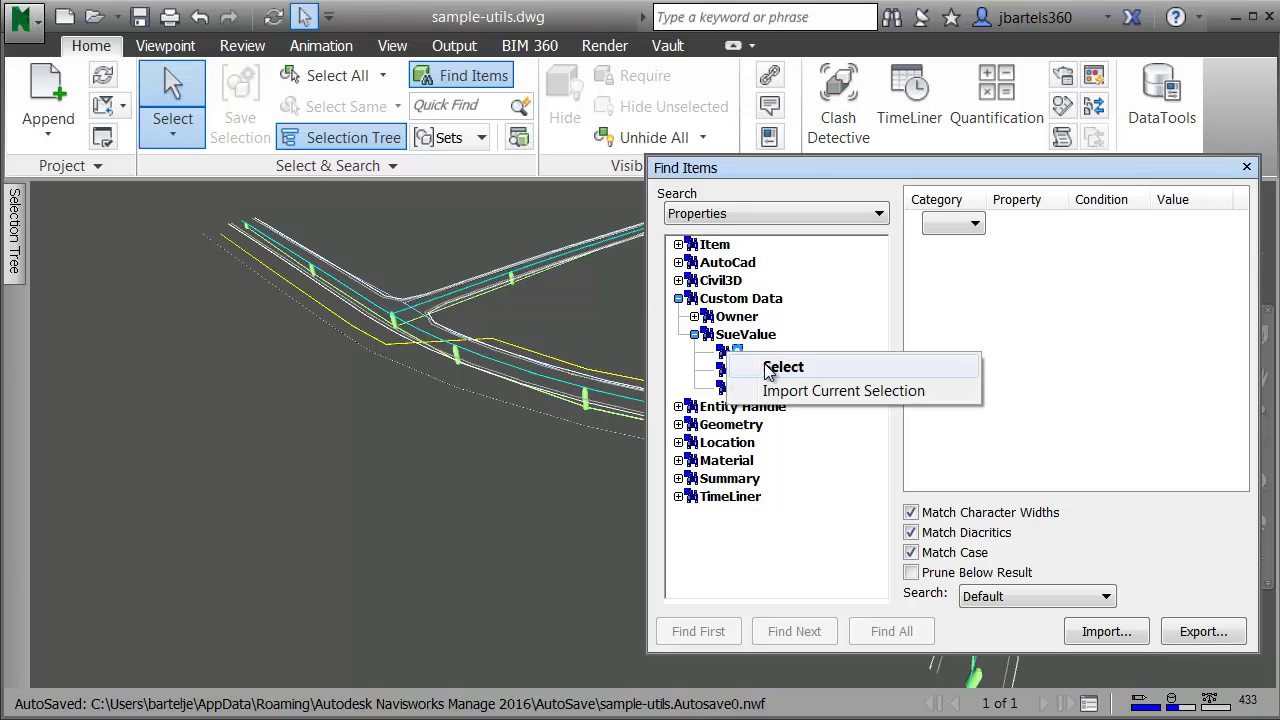
{"action": "left_click", "coordinate": [776, 366]}
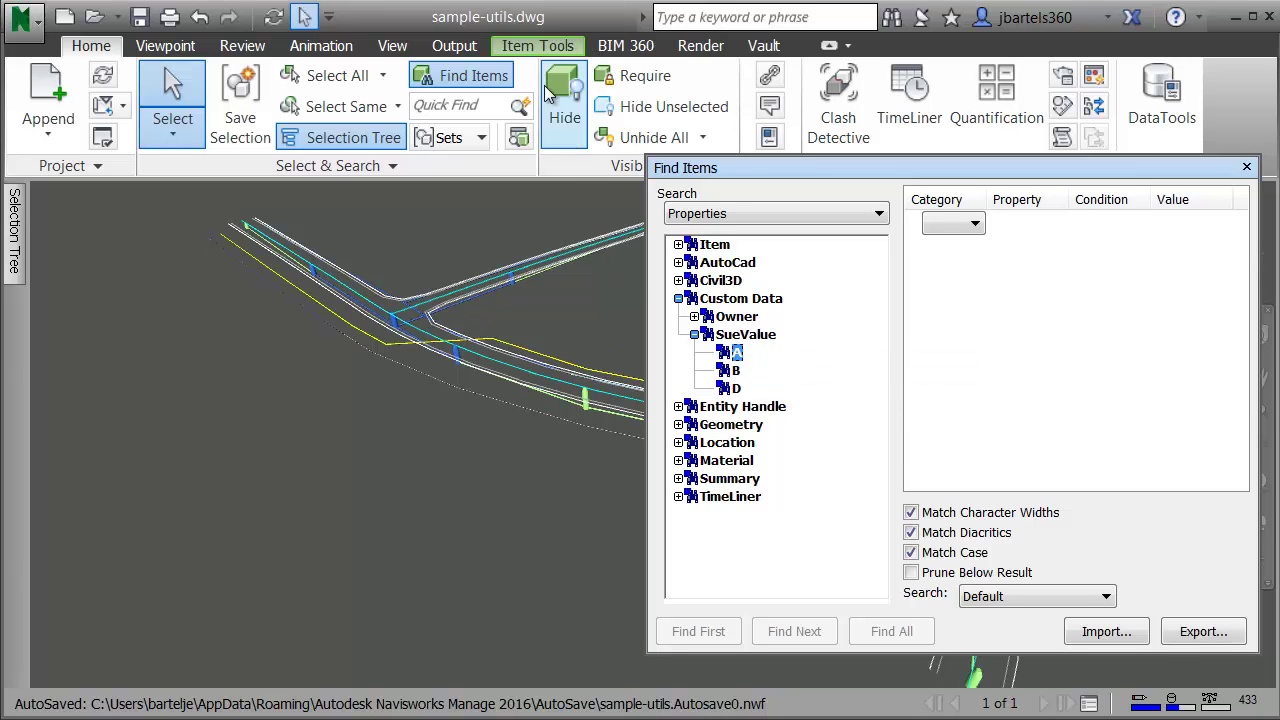
Override the color of the selected SueValue A objects with red, close Find Items and clear the selection
{"action": "left_click", "coordinate": [539, 46]}
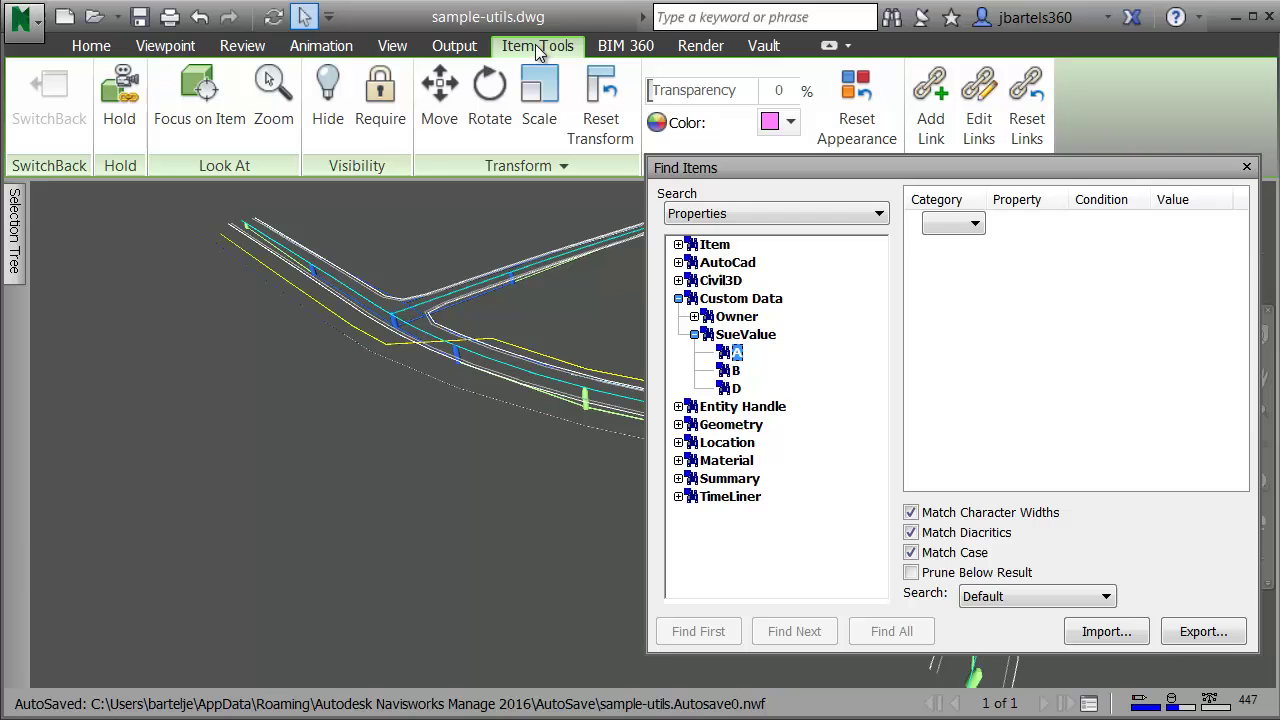
{"action": "left_click", "coordinate": [780, 122]}
{"action": "left_click", "coordinate": [771, 203]}
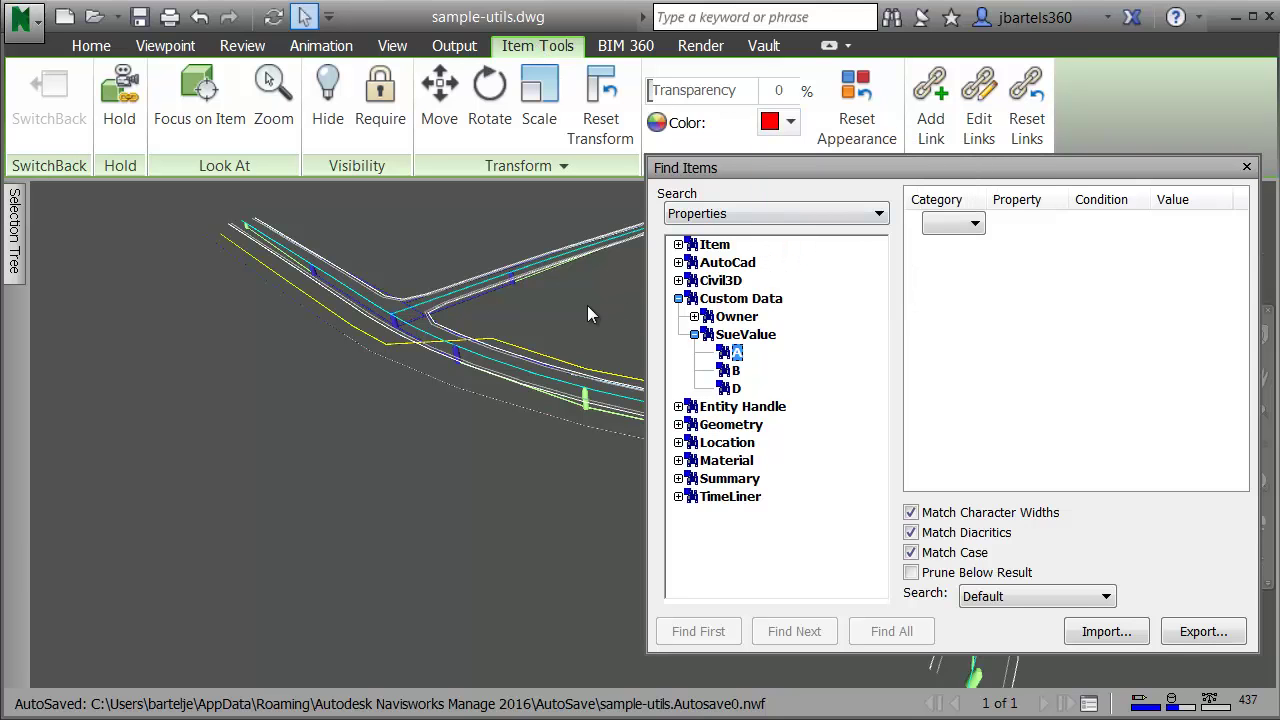
{"action": "left_click", "coordinate": [1246, 168]}
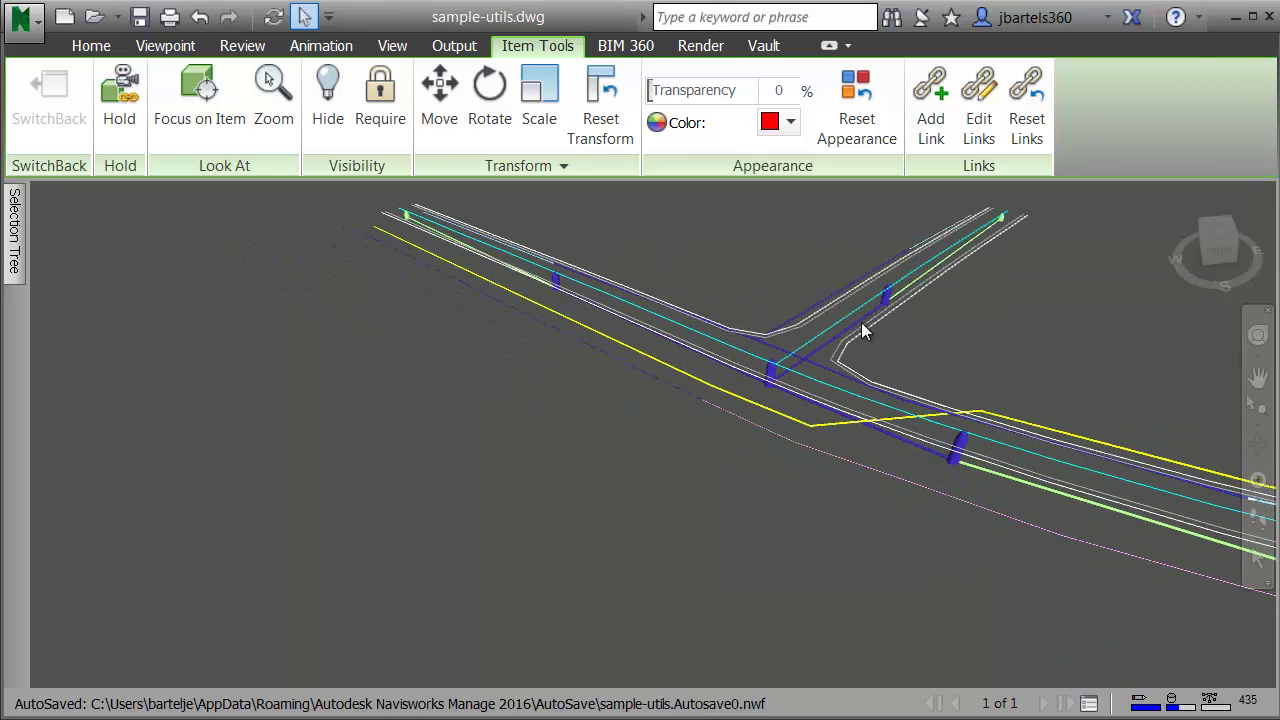
{"action": "left_click", "coordinate": [891, 334]}
Review the red objects along the road, reset all appearance overrides in the model and clear the selection
{"action": "middle_click_drag", "start_coordinate": [891, 334], "coordinate": [951, 390], "text": "shift"}
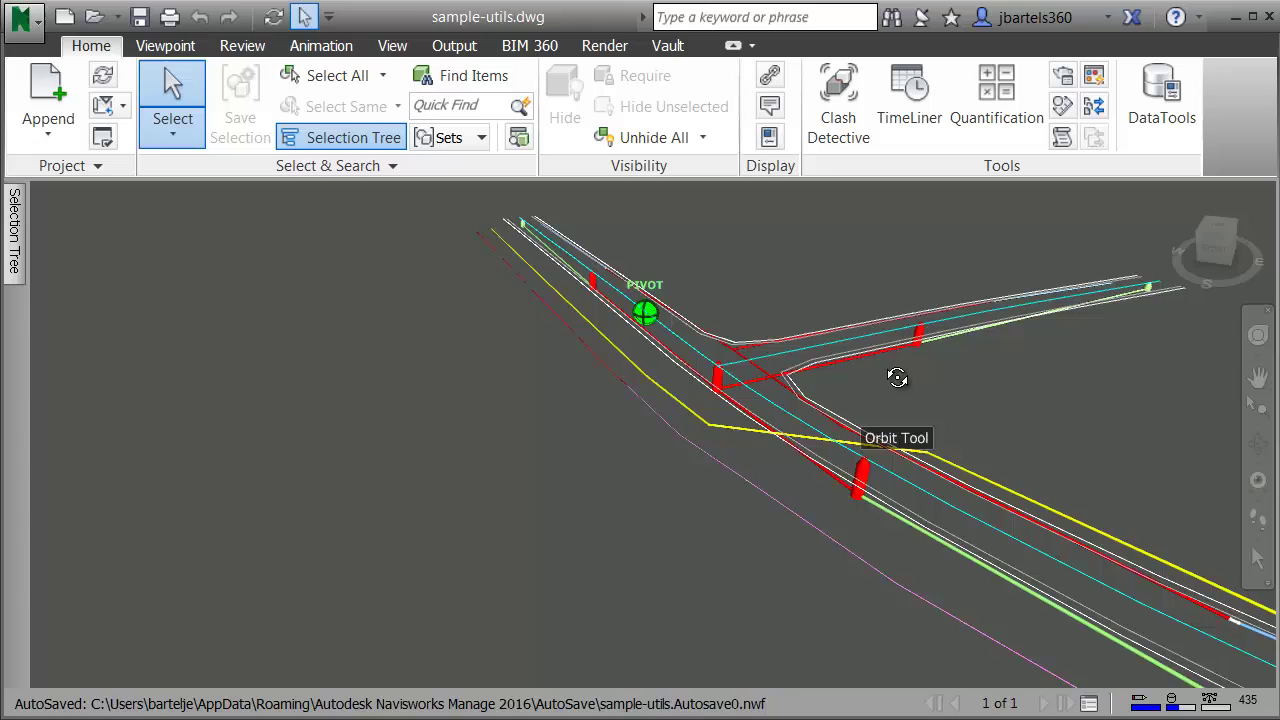
{"action": "left_click_drag", "start_coordinate": [897, 377], "coordinate": [956, 367]}
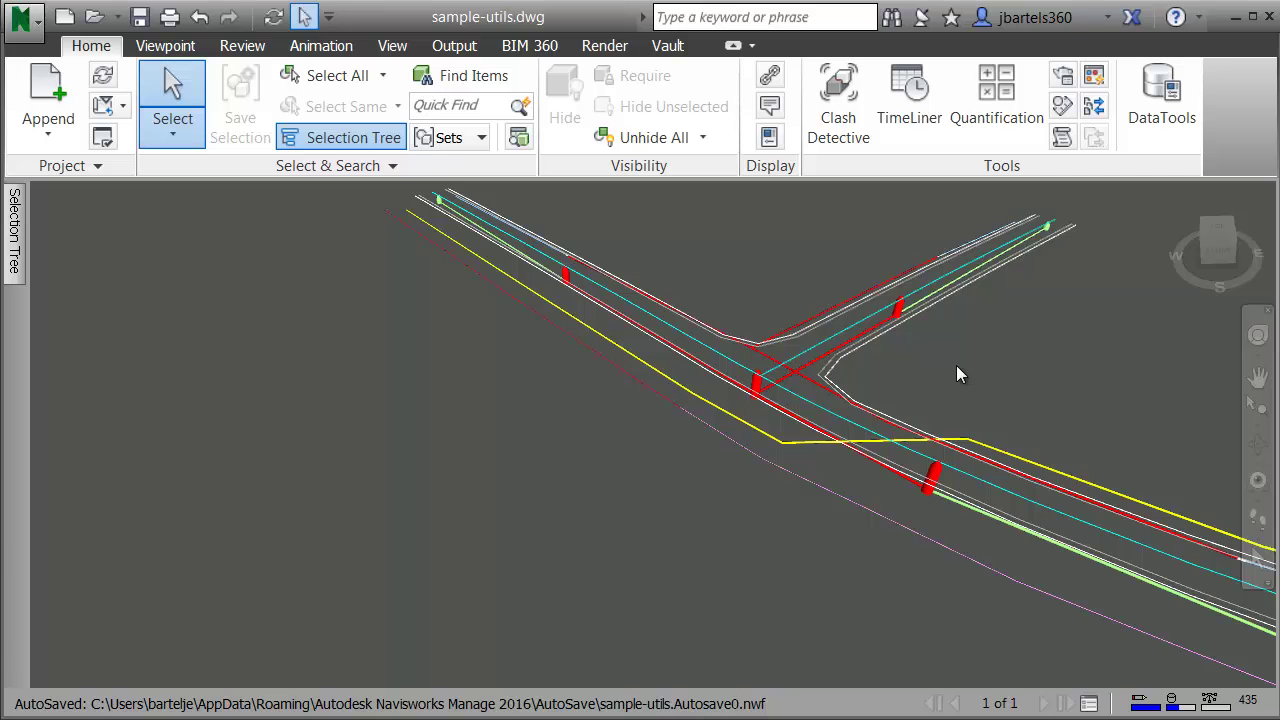
{"action": "middle_click_drag", "start_coordinate": [957, 373], "coordinate": [648, 298]}
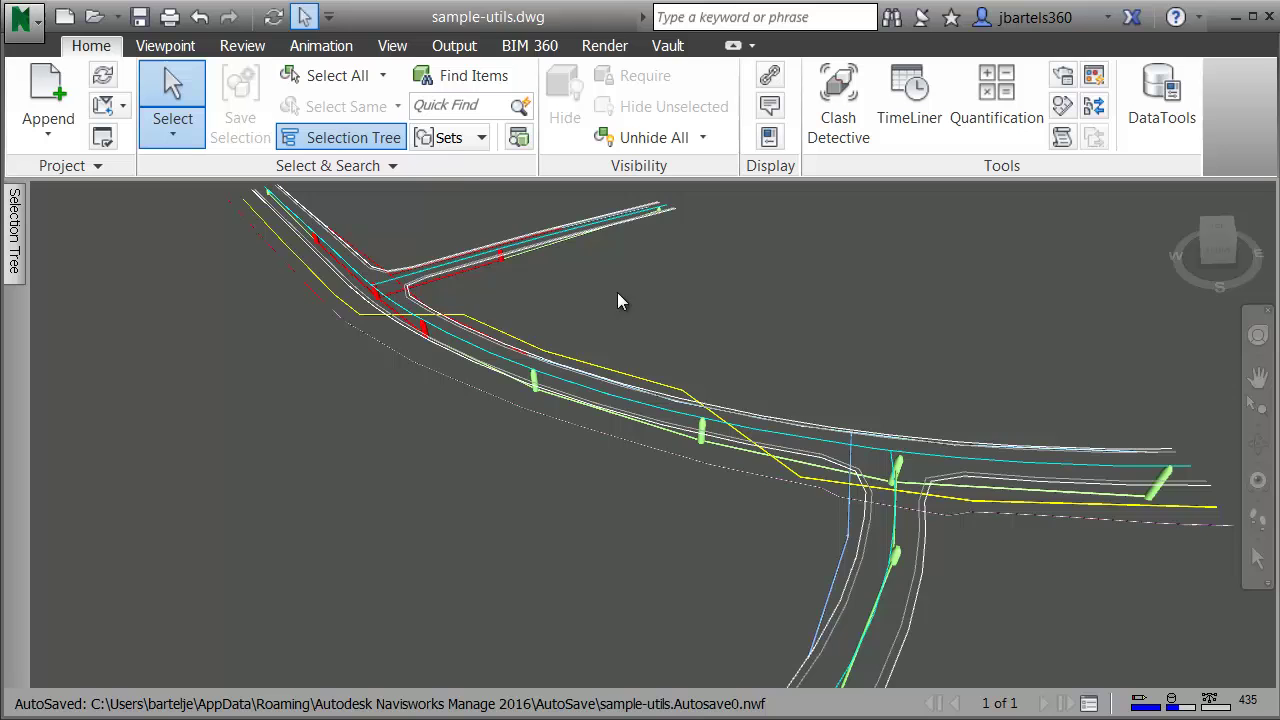
{"action": "left_click", "coordinate": [340, 76]}
{"action": "right_click", "coordinate": [637, 282]}
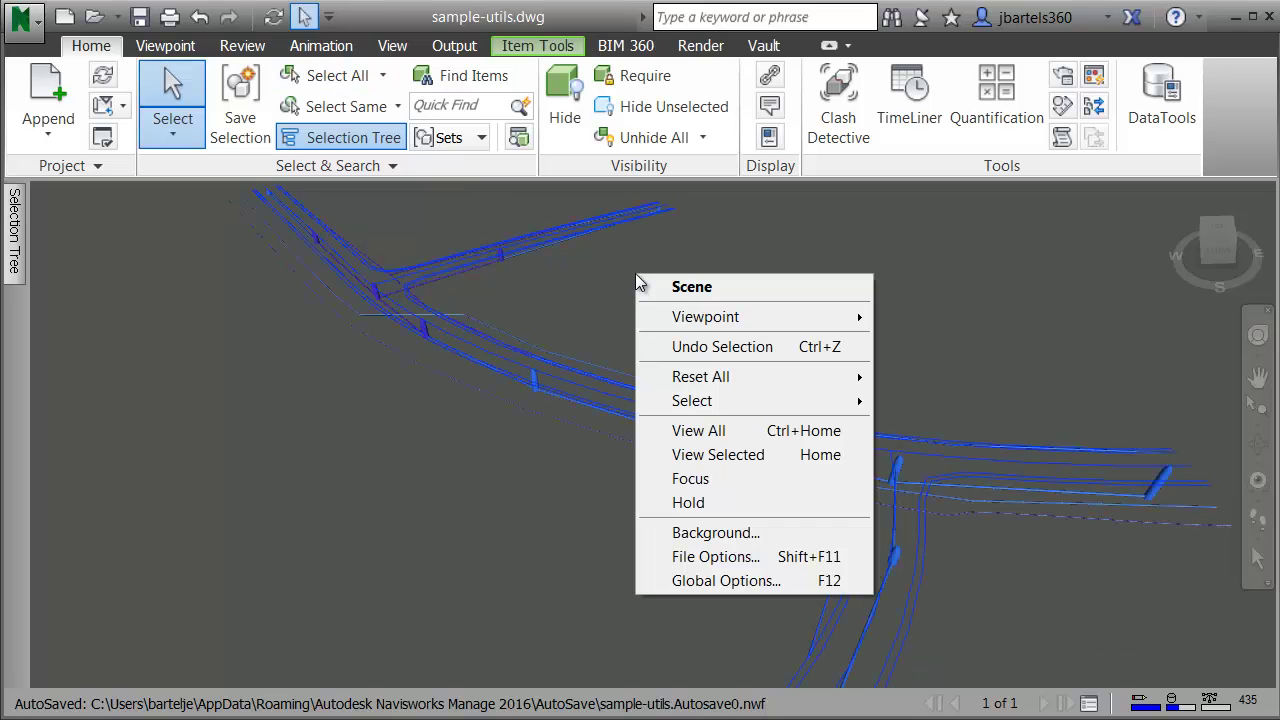
{"action": "mouse_move", "coordinate": [663, 378]}
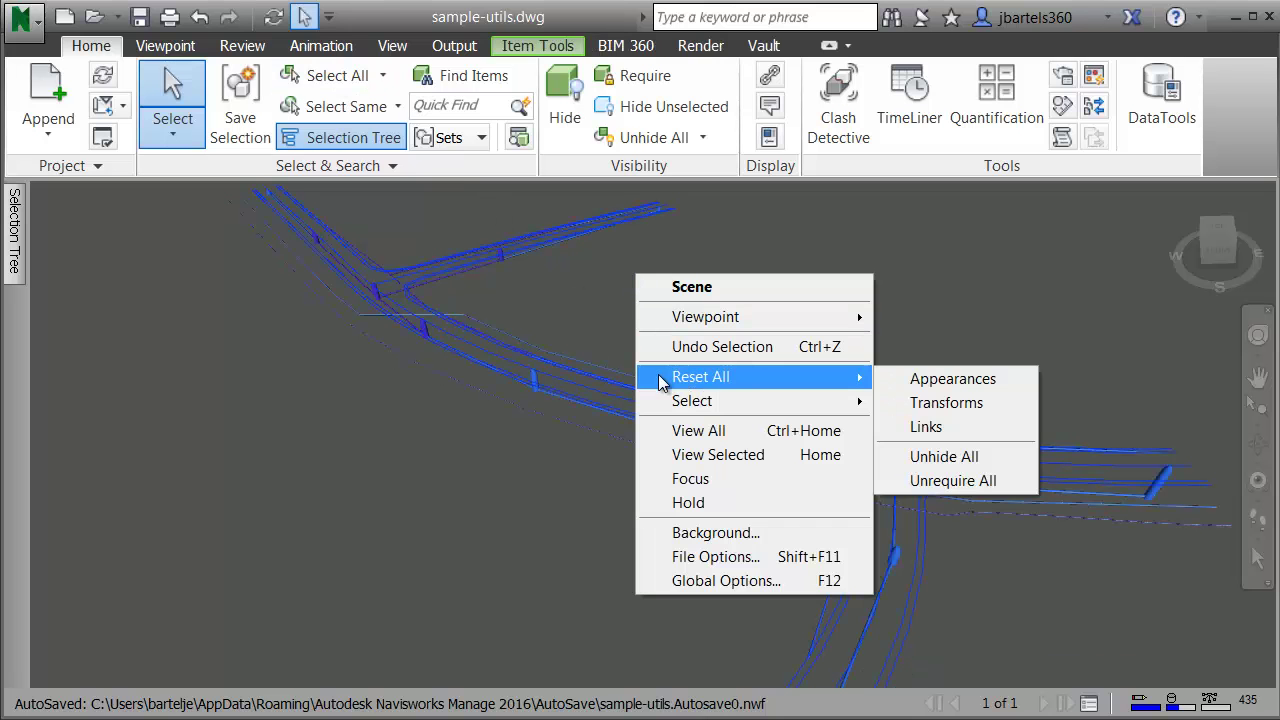
{"action": "left_click", "coordinate": [925, 378]}
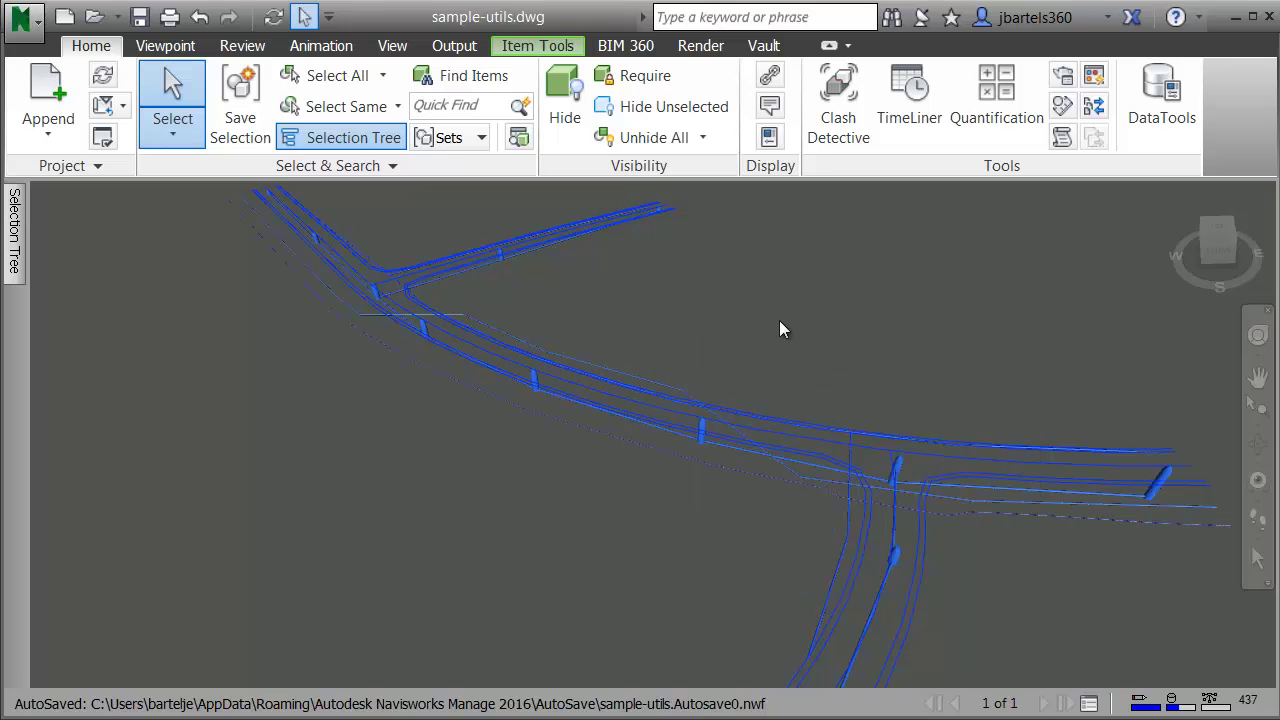
{"action": "left_click", "coordinate": [672, 311]}
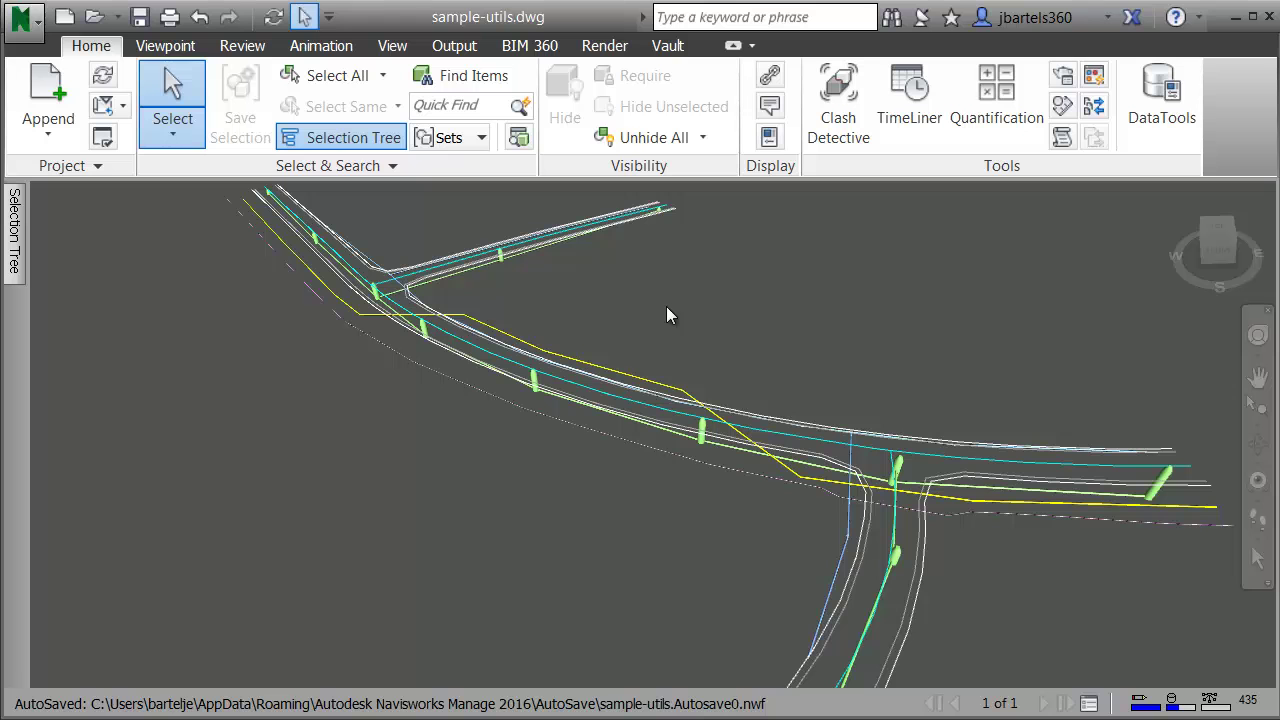
Define a Find Items search condition where the Custom Data property Owner equals NiCor
{"action": "left_click", "coordinate": [470, 76]}
{"action": "left_click", "coordinate": [719, 301]}
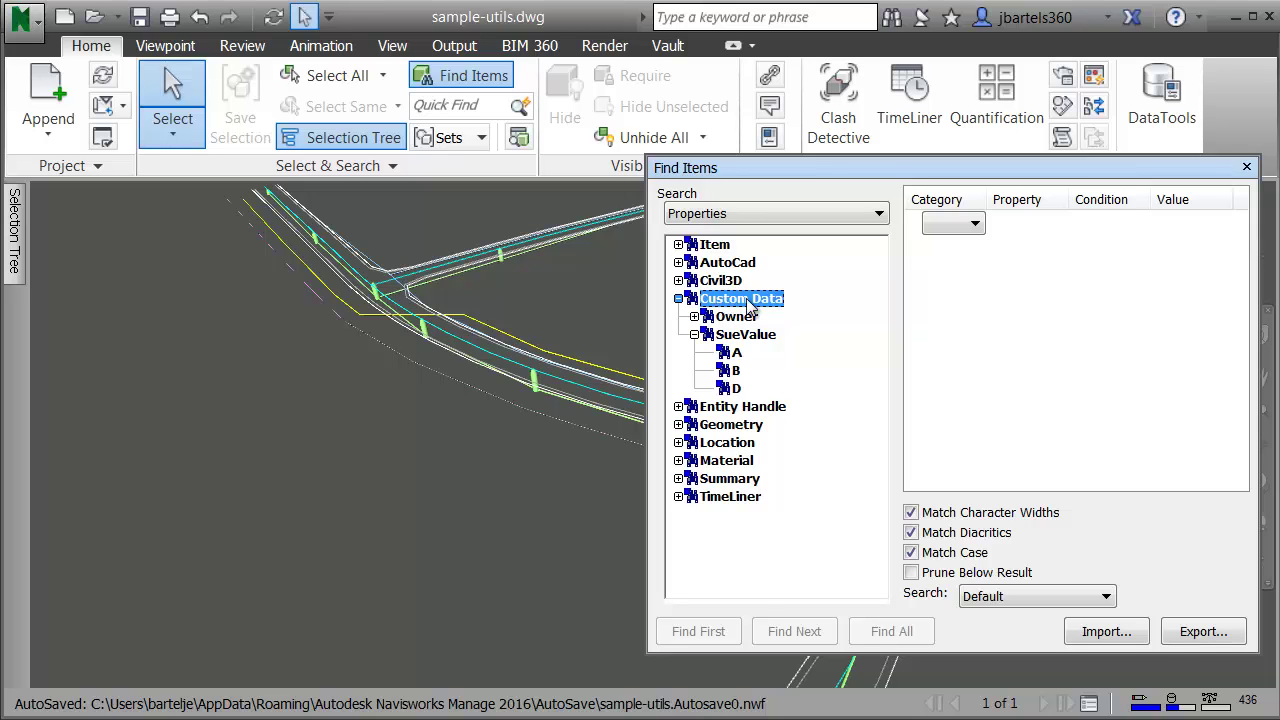
{"action": "left_click", "coordinate": [974, 223]}
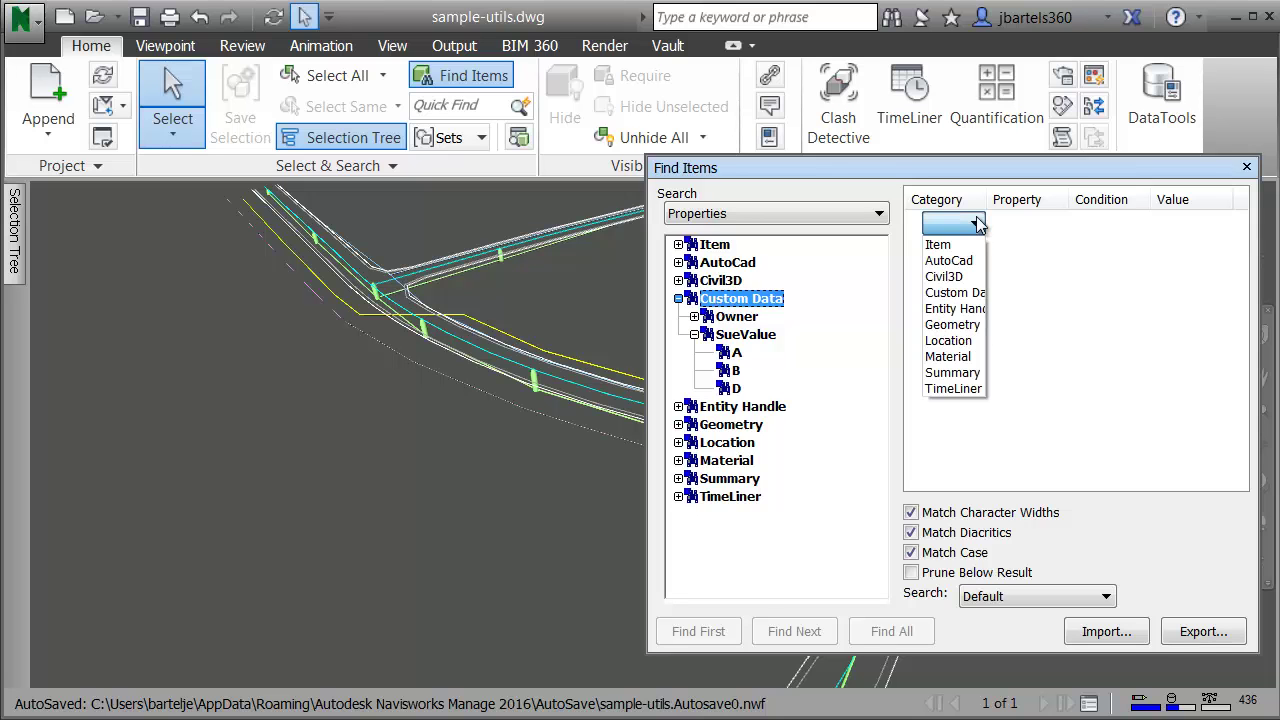
{"action": "left_click", "coordinate": [966, 293]}
{"action": "left_click", "coordinate": [1058, 226]}
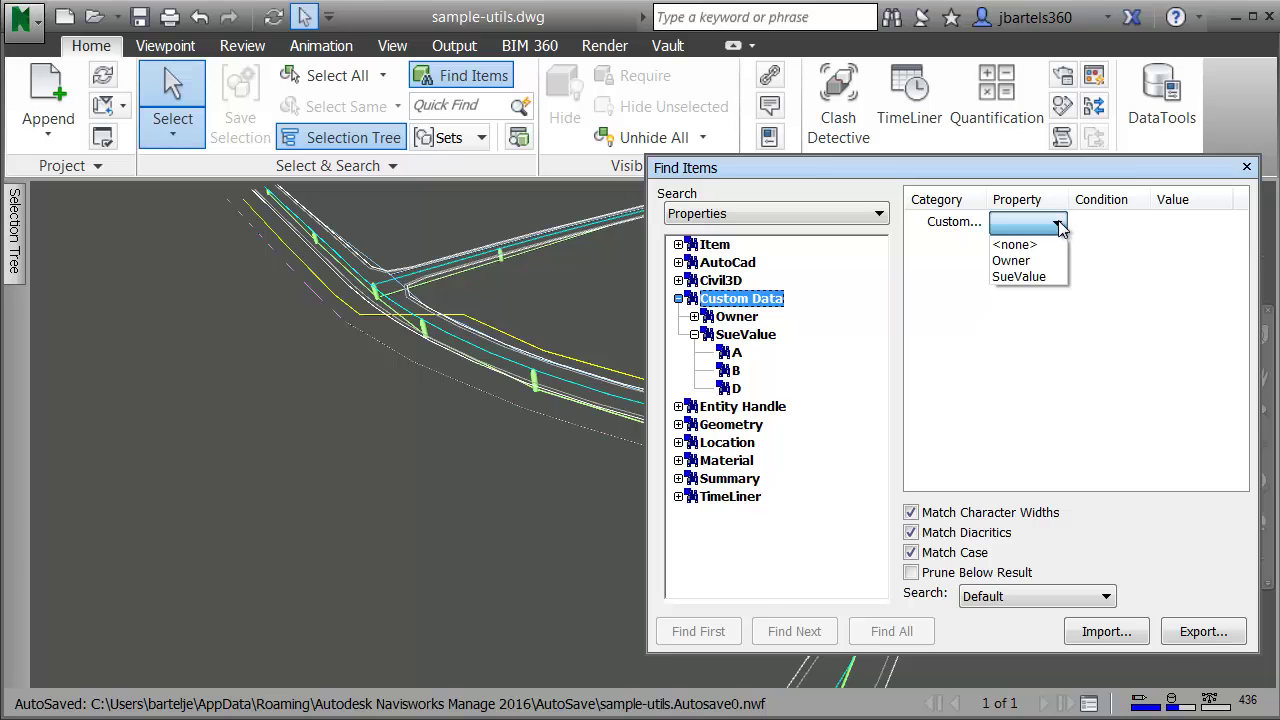
{"action": "left_click", "coordinate": [1035, 260]}
{"action": "left_click", "coordinate": [1137, 228]}
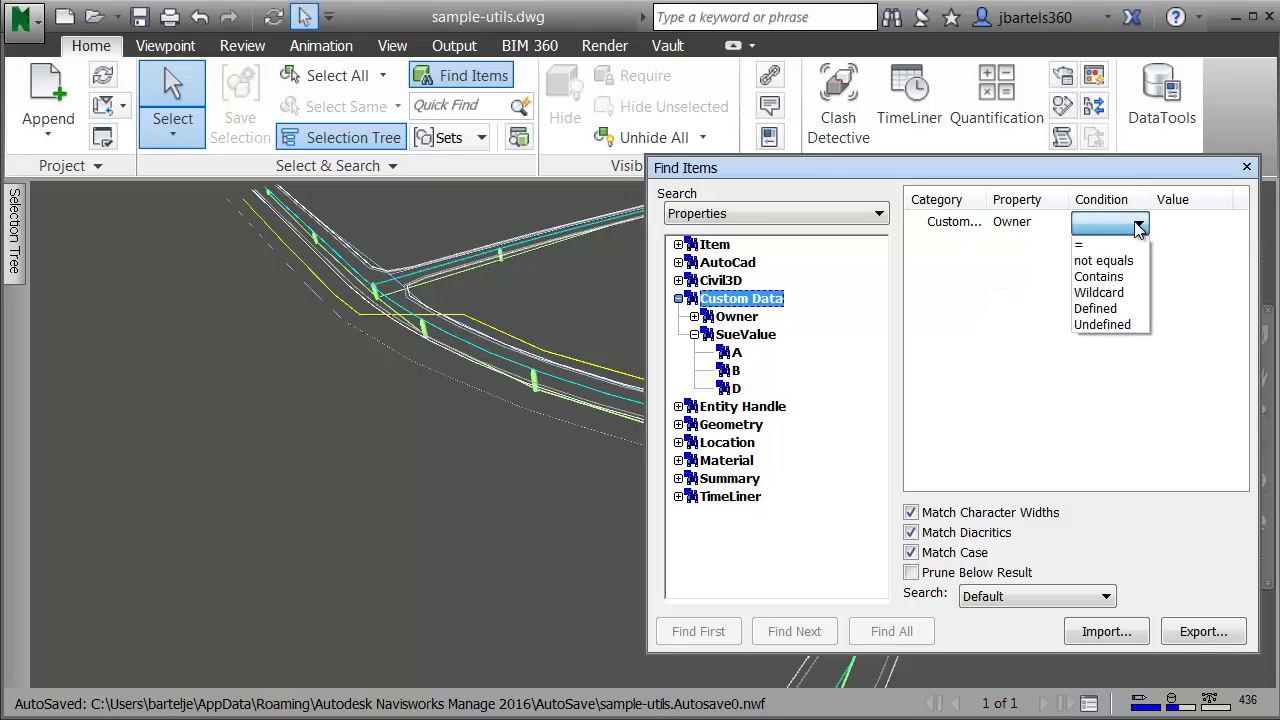
{"action": "left_click", "coordinate": [1080, 244]}
{"action": "left_click", "coordinate": [1220, 224]}
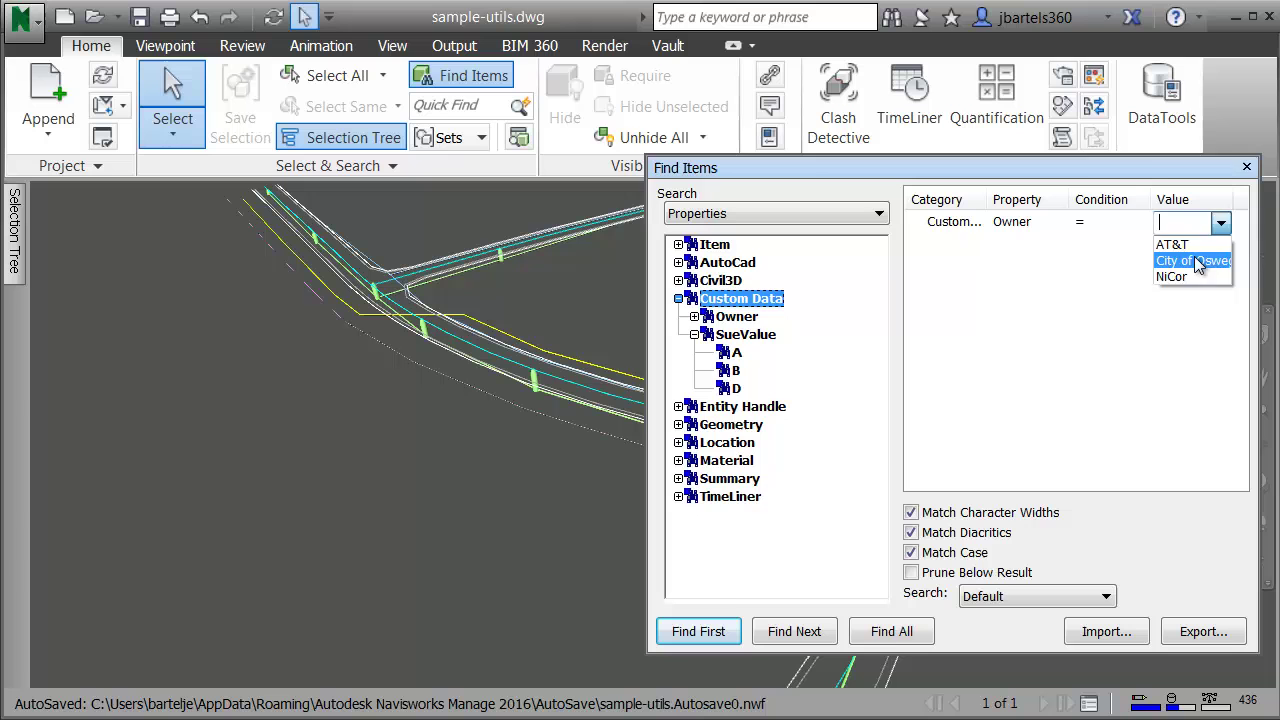
{"action": "left_click", "coordinate": [1174, 277]}
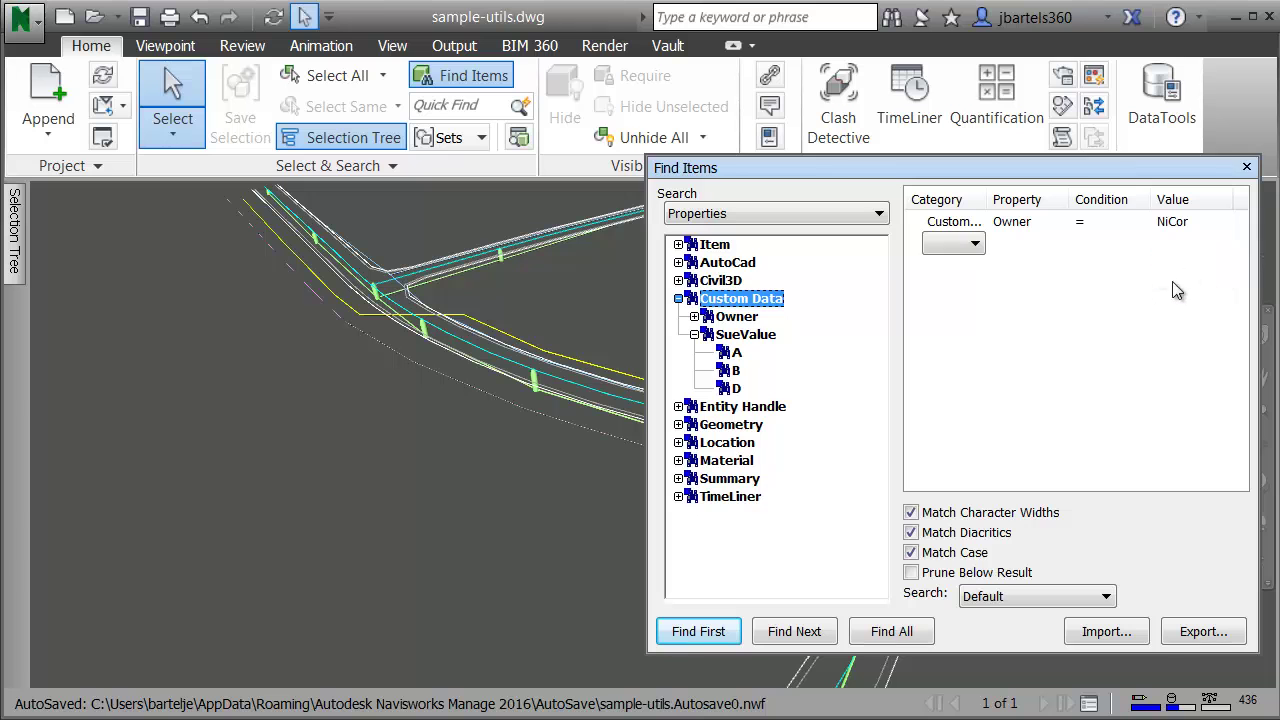
Add a second search condition where the Custom Data property SueValue equals D and select all objects matching both conditions
{"action": "left_click", "coordinate": [975, 245]}
{"action": "left_click", "coordinate": [960, 317]}
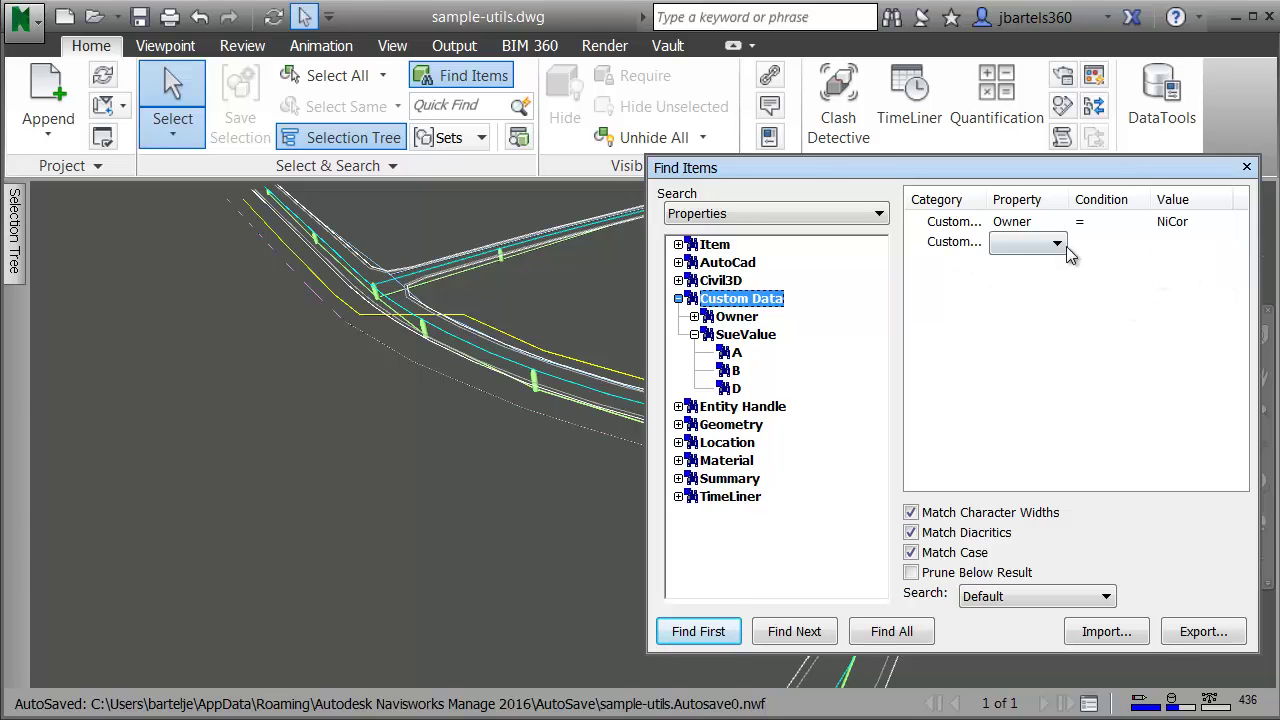
{"action": "left_click", "coordinate": [1058, 244]}
{"action": "left_click", "coordinate": [1025, 295]}
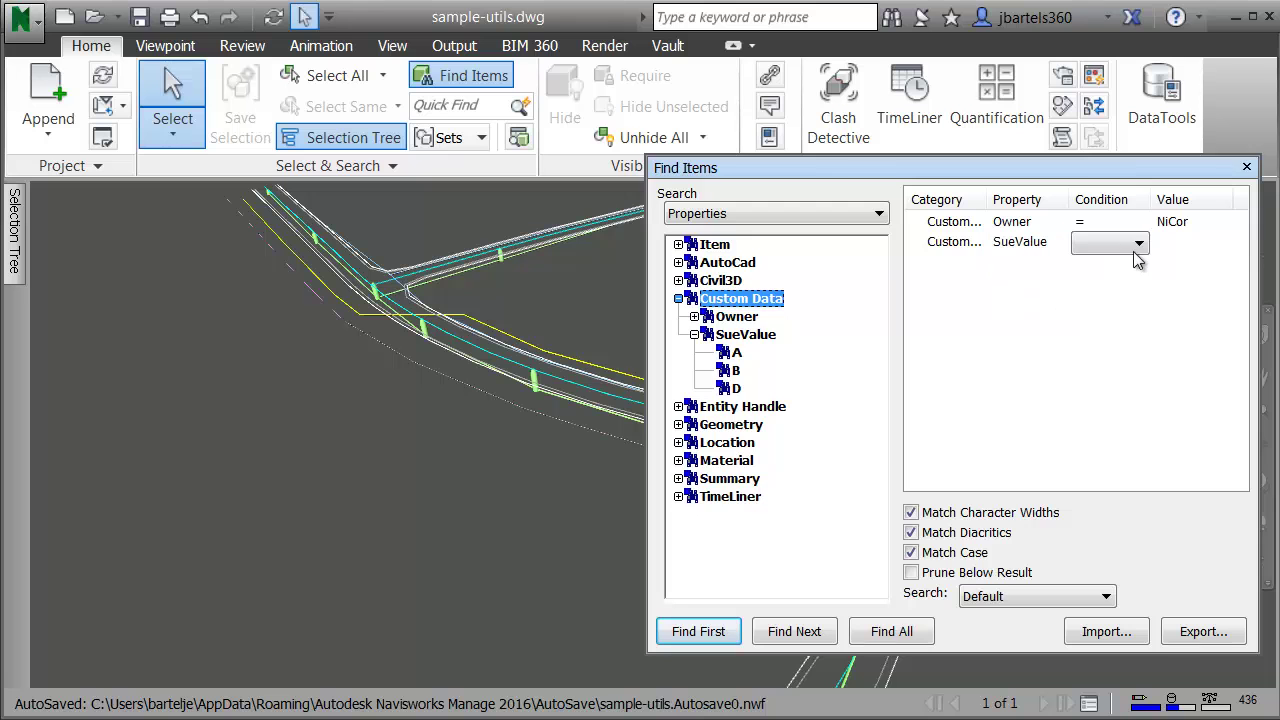
{"action": "left_click", "coordinate": [1138, 244]}
{"action": "left_click", "coordinate": [1150, 252]}
{"action": "left_click", "coordinate": [1221, 244]}
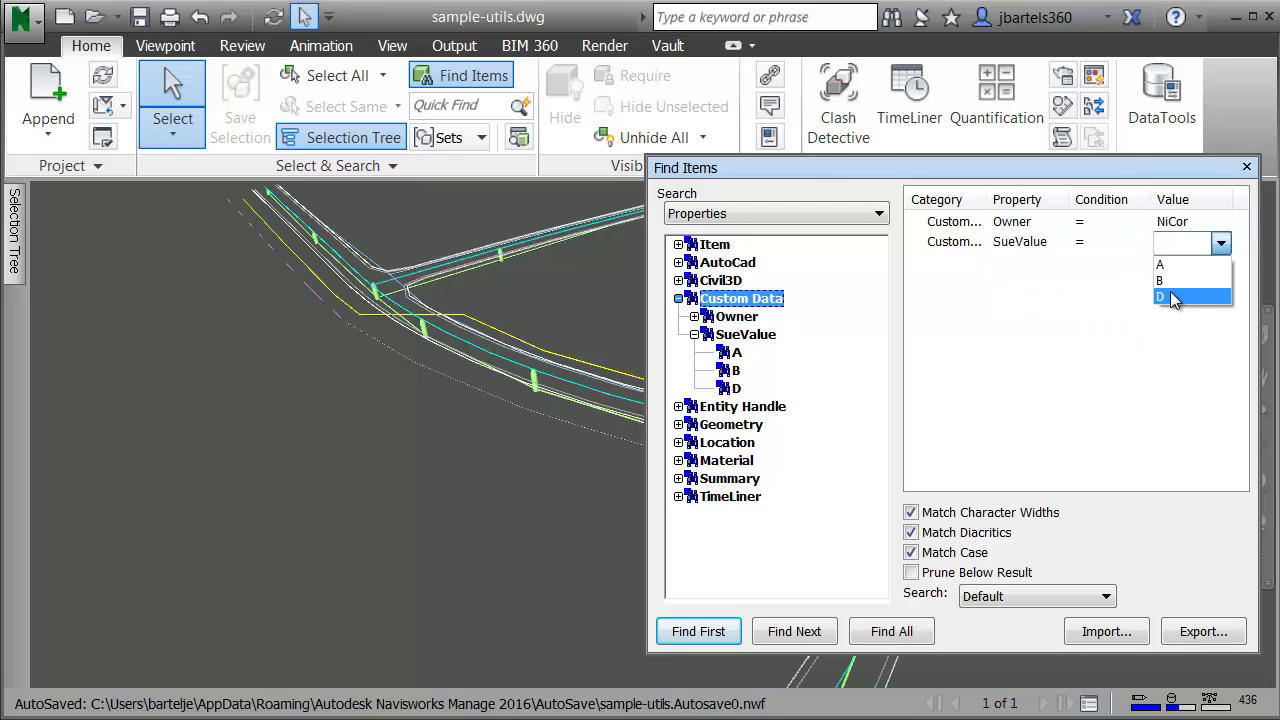
{"action": "left_click", "coordinate": [1173, 297]}
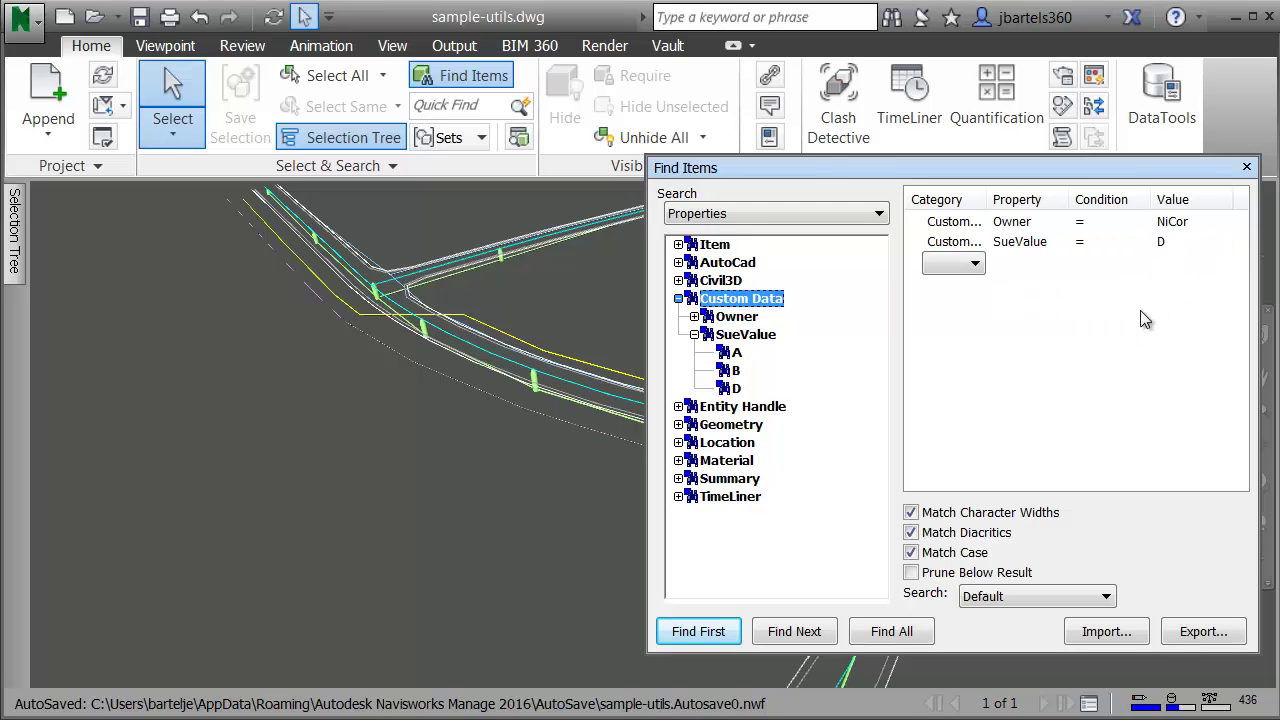
{"action": "left_click", "coordinate": [892, 632]}
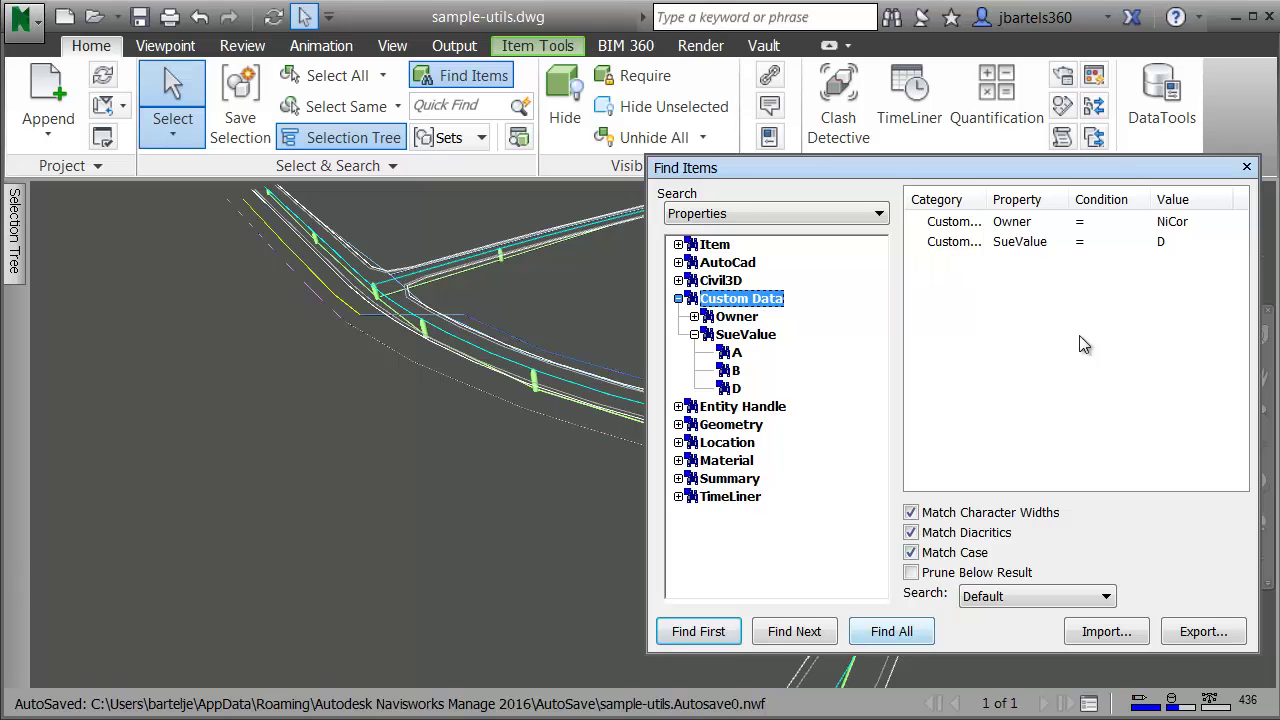
Close Find Items, override the color of the selected NiCor SueValue D objects with red and clear the selection
{"action": "left_click", "coordinate": [1246, 168]}
{"action": "left_click", "coordinate": [550, 47]}
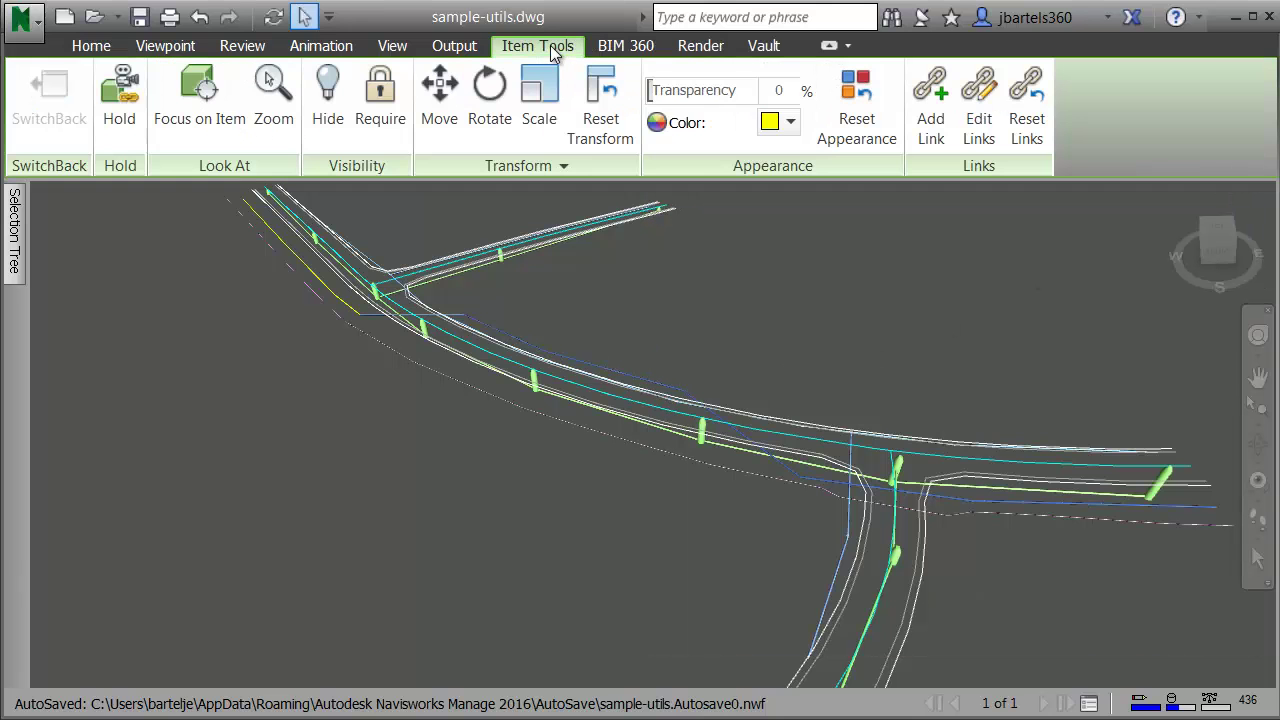
{"action": "left_click", "coordinate": [775, 121]}
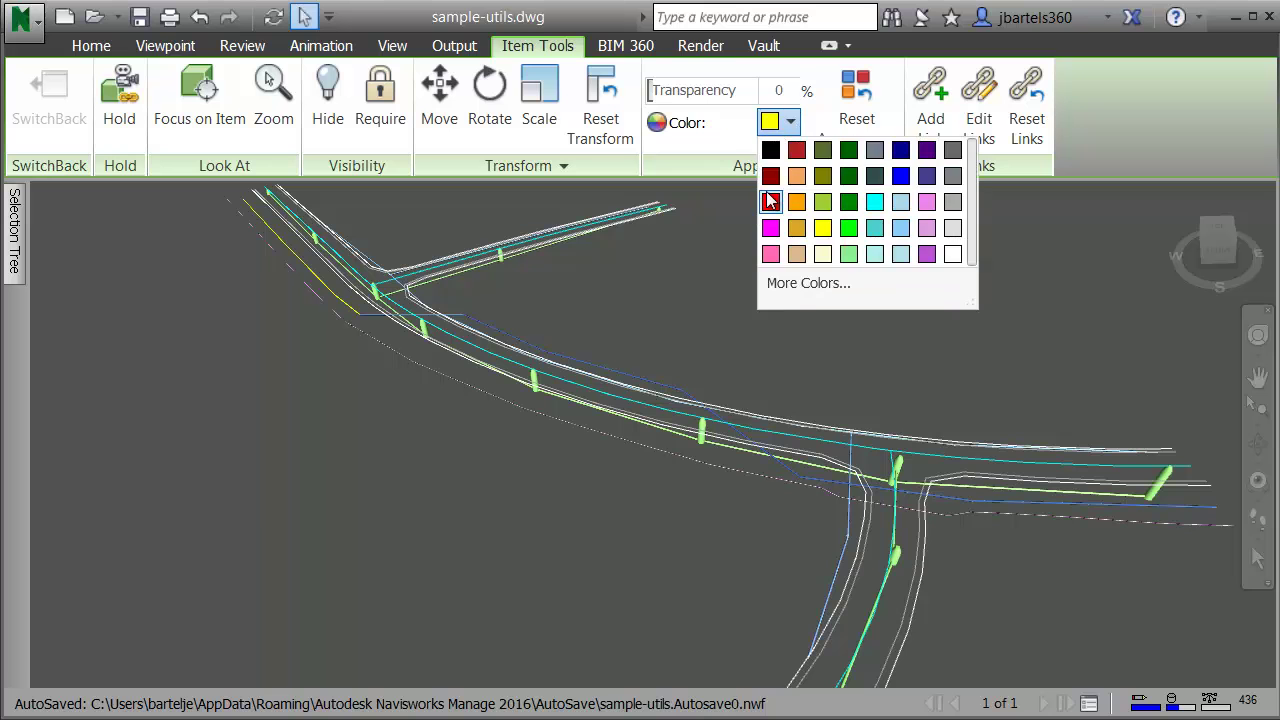
{"action": "left_click", "coordinate": [770, 201]}
{"action": "left_click", "coordinate": [805, 385]}
{"action": "middle_click_drag", "start_coordinate": [829, 400], "coordinate": [612, 386], "text": "shift"}
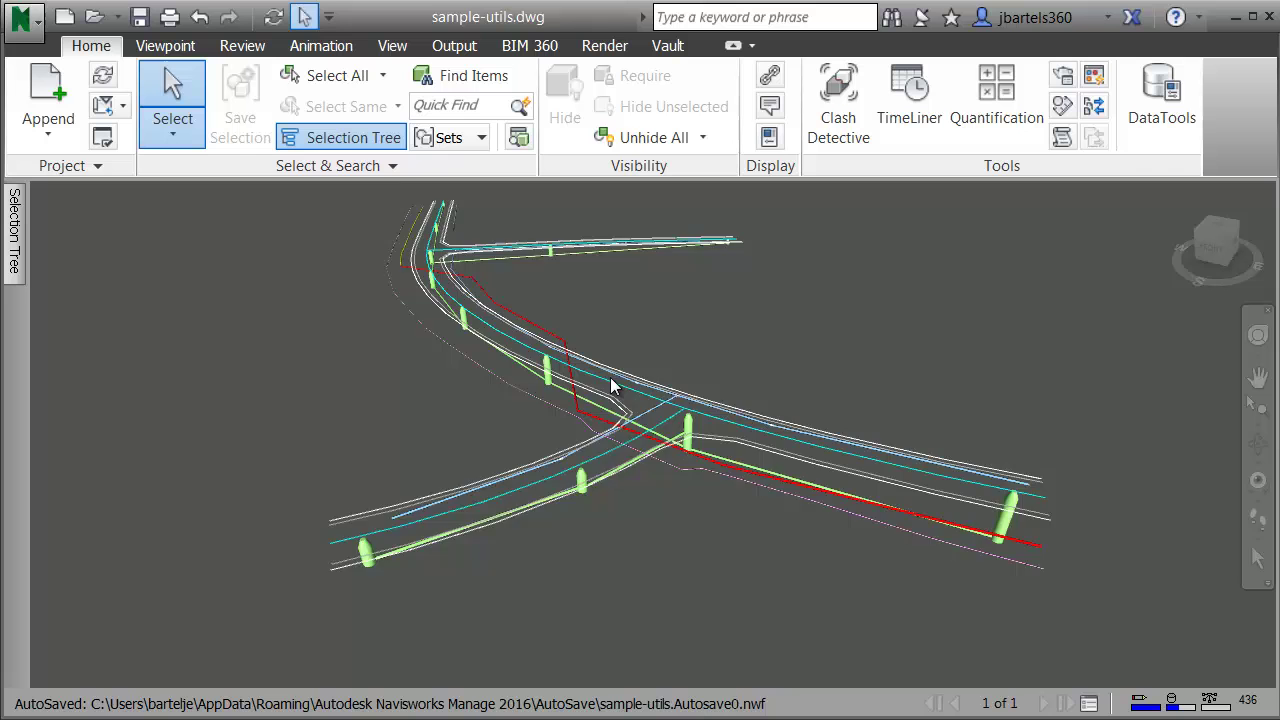
{"action": "scroll", "coordinate": [612, 386], "scroll_direction": "up", "scroll_amount": 3}
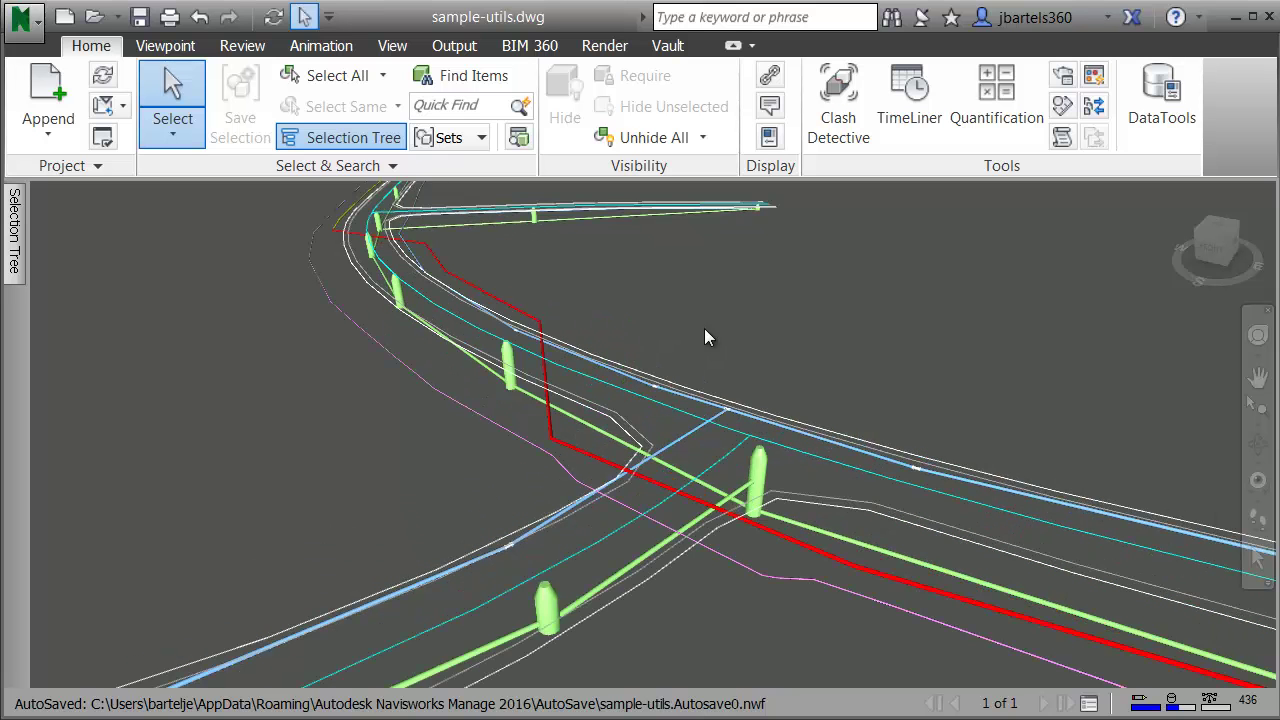